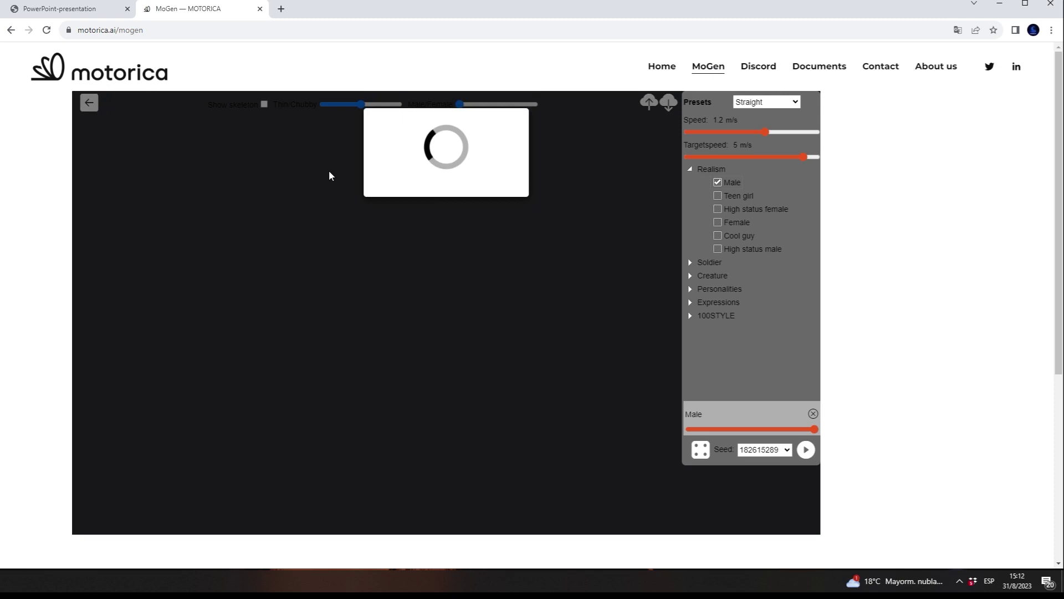
# Step: Scroll the MoGen panel while the generated Male straight walk finishes loading and plays
pyautogui.scroll(-5, 1039, 150)
pyautogui.scroll(5, 1031, 158)
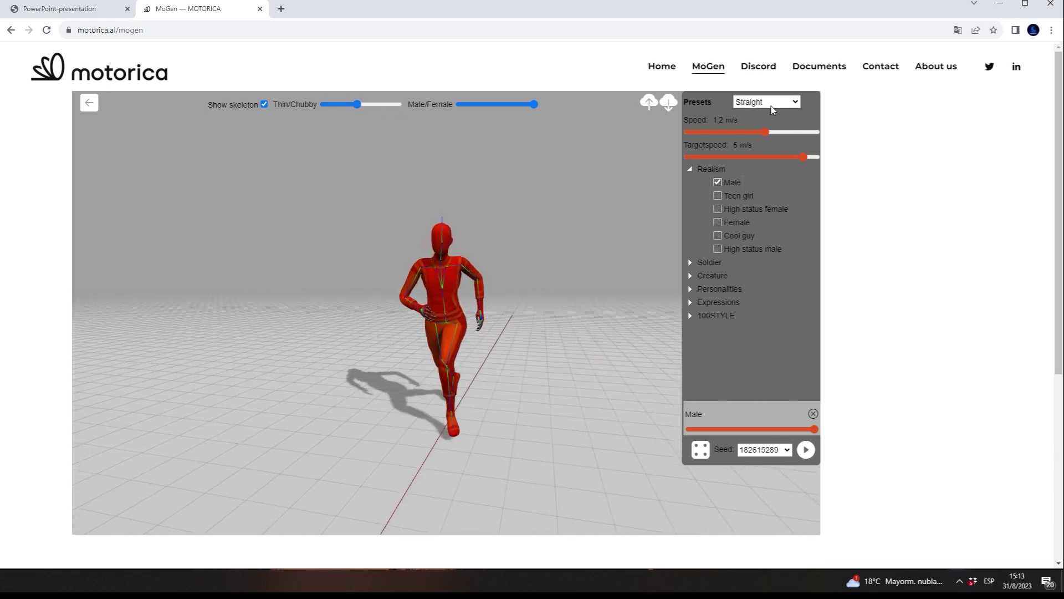
# Step: Switch to the Circle preset, raise the turn rate, and regenerate the walk
pyautogui.click(787, 105)
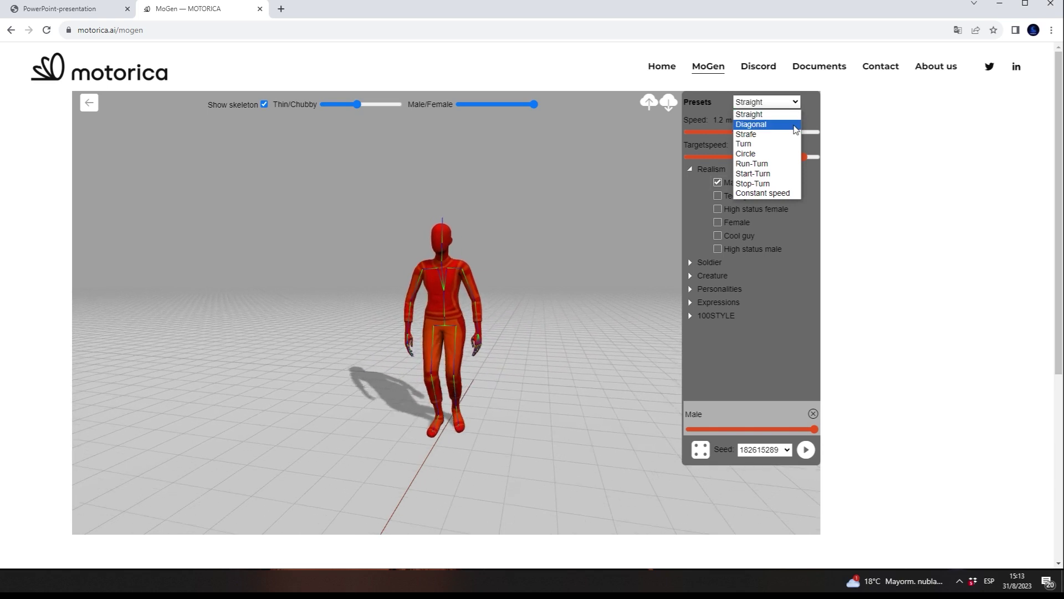
pyautogui.click(765, 154)
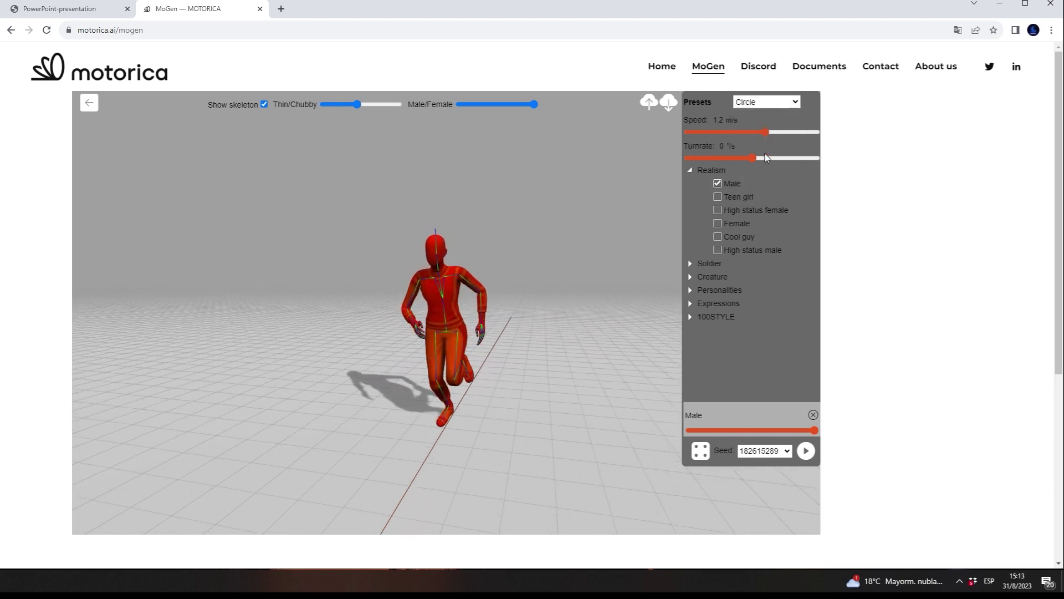
pyautogui.click(807, 451)
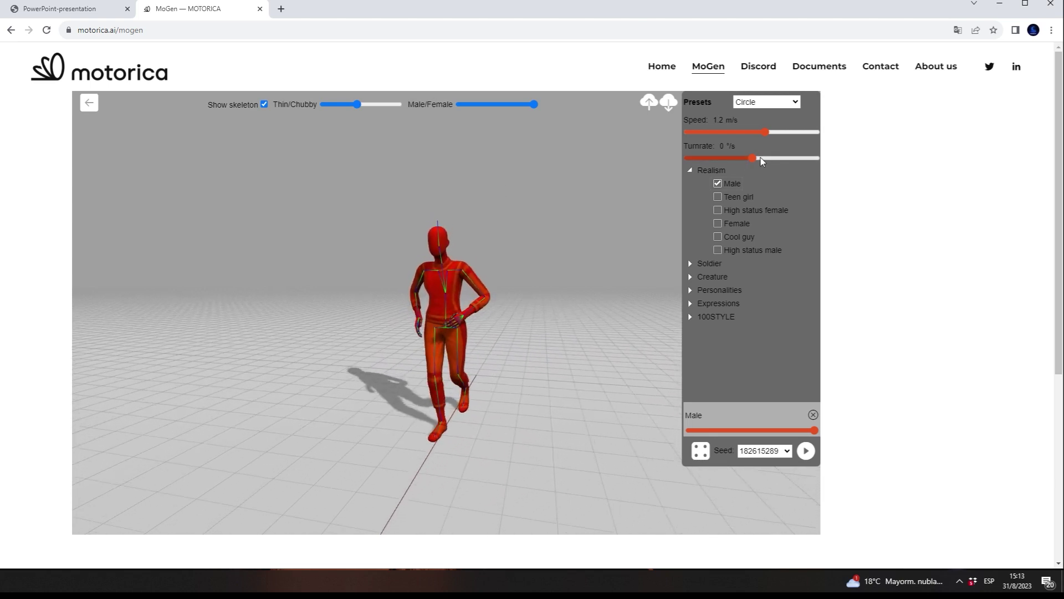
pyautogui.moveTo(753, 157); pyautogui.dragTo(805, 159)
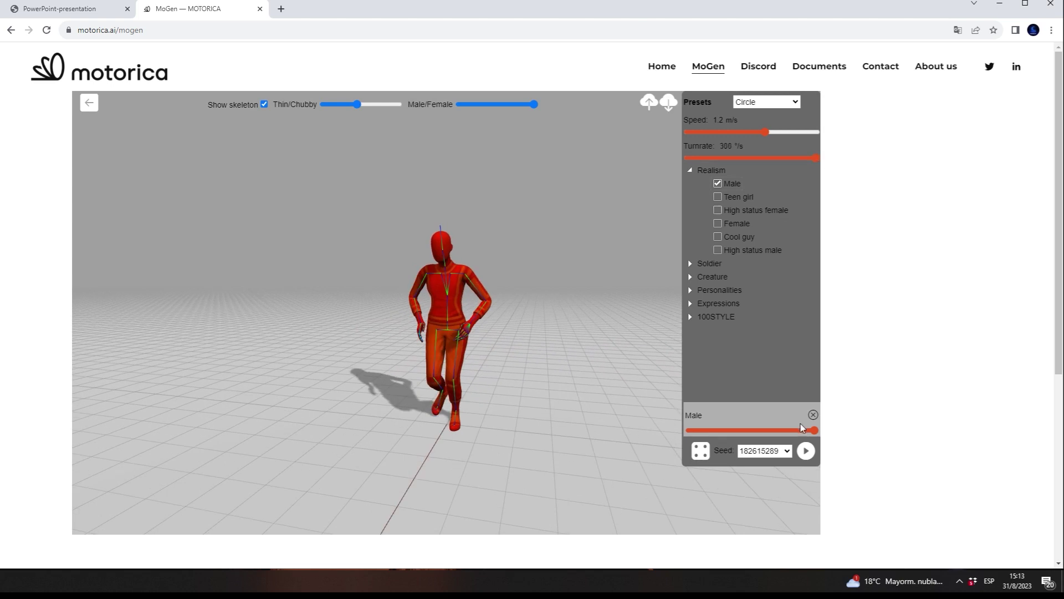
pyautogui.click(807, 450)
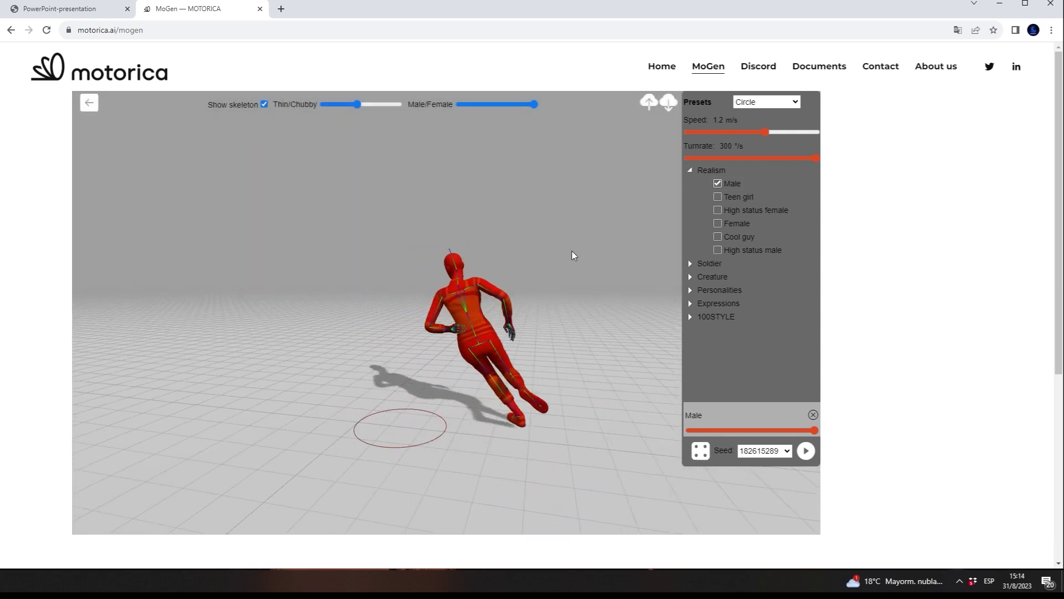
# Step: Tune speed to 1.2 m/s and turn rate to 135 °/s, regenerating the circle walk
pyautogui.moveTo(767, 133); pyautogui.dragTo(819, 133)
pyautogui.click(807, 450)
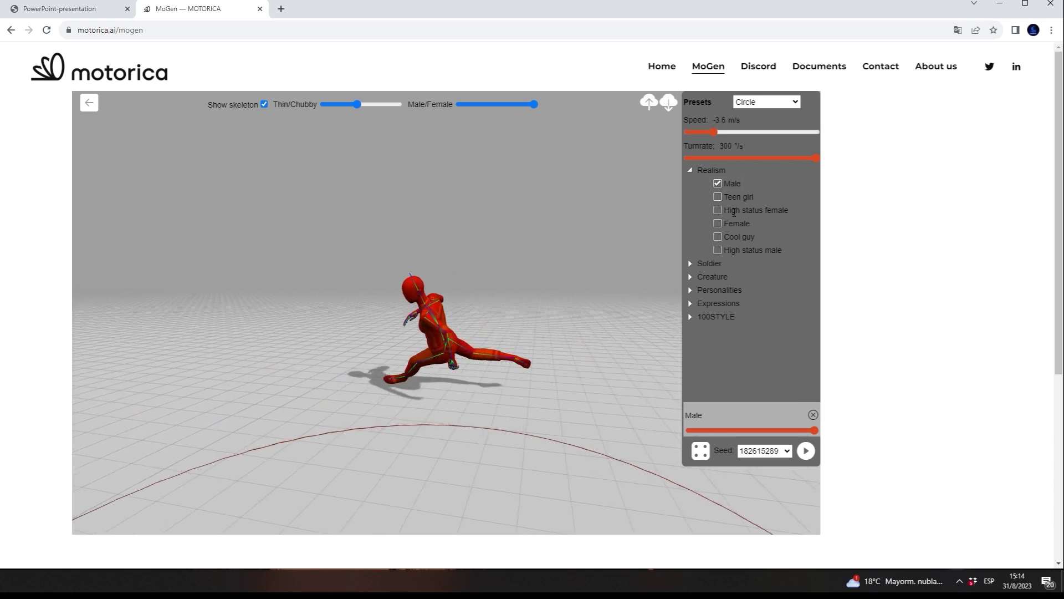
pyautogui.click(806, 451)
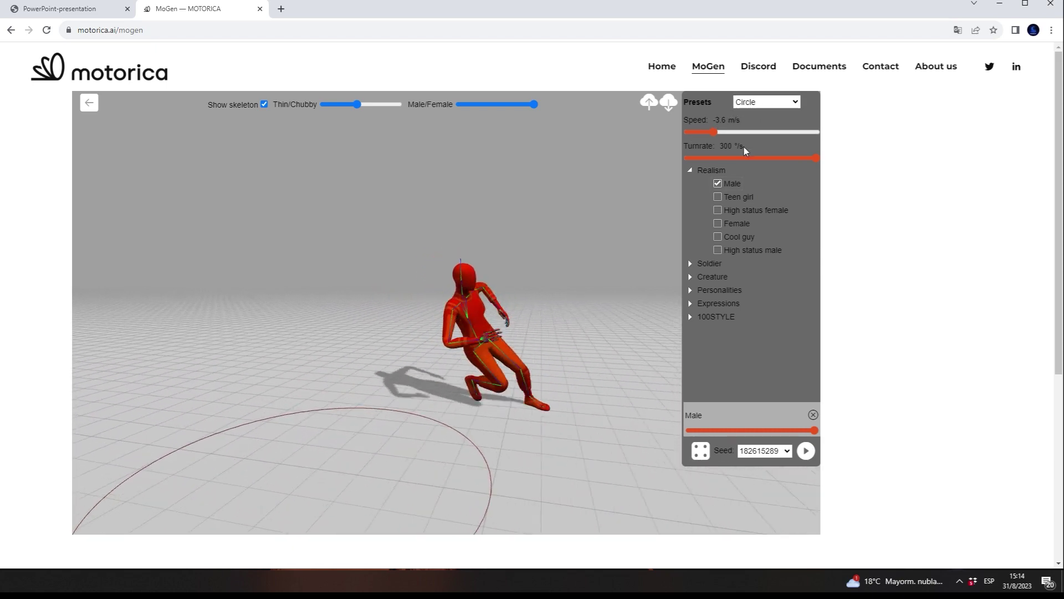
pyautogui.click(766, 138)
pyautogui.moveTo(762, 158); pyautogui.dragTo(788, 158)
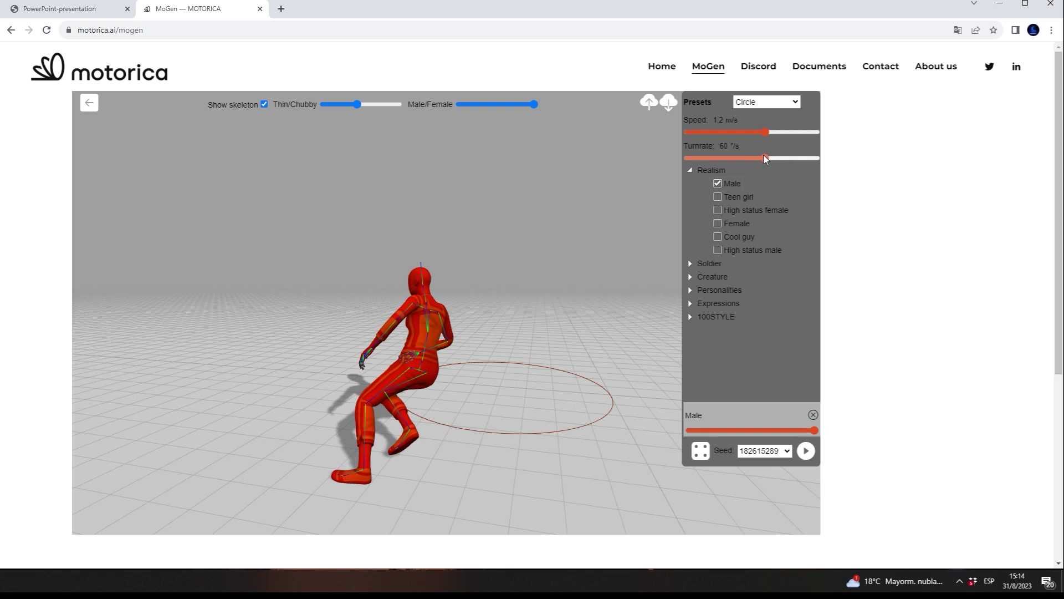
pyautogui.click(806, 450)
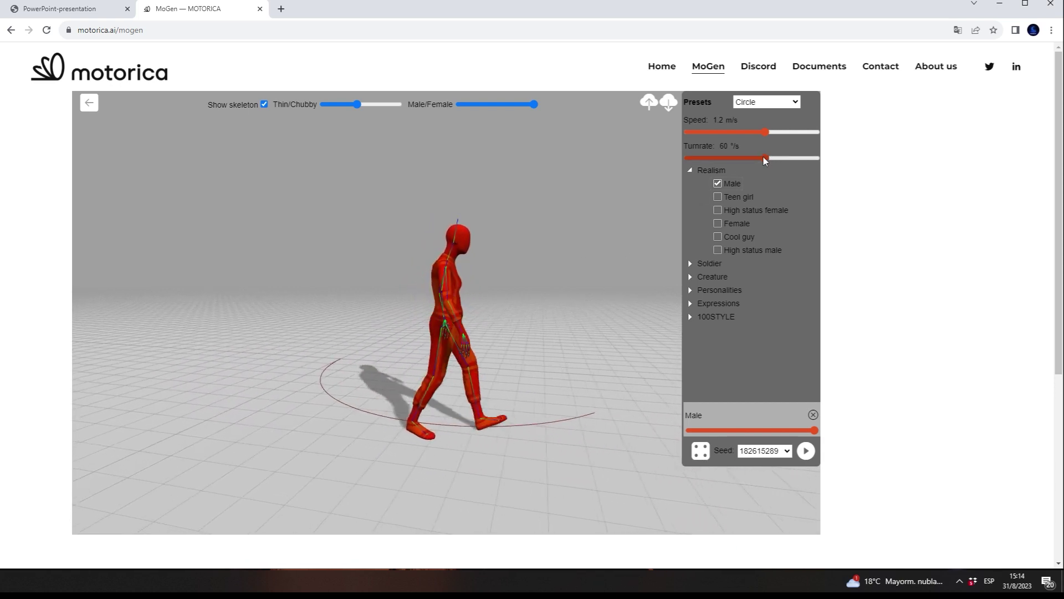
pyautogui.moveTo(764, 157); pyautogui.dragTo(781, 158)
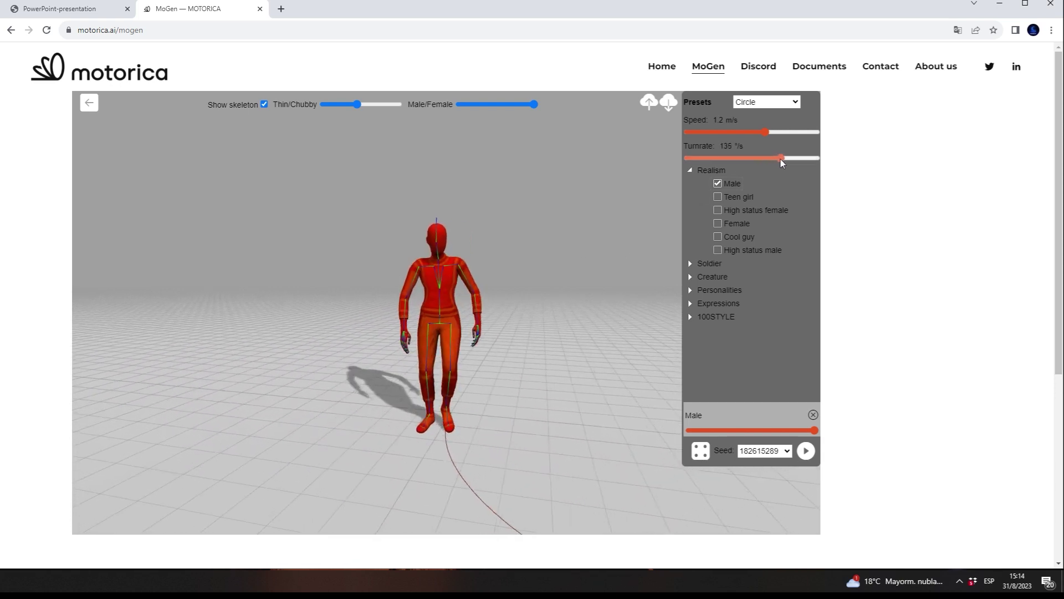
pyautogui.click(784, 105)
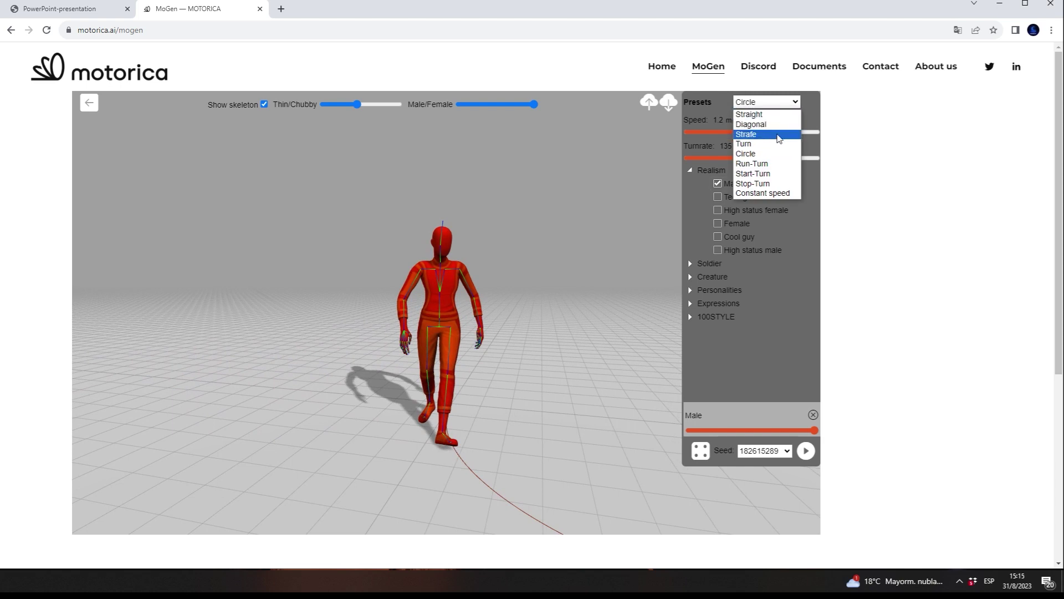
# Step: Return to the Straight preset, hide the skeleton, raise target speed, and regenerate
pyautogui.click(750, 114)
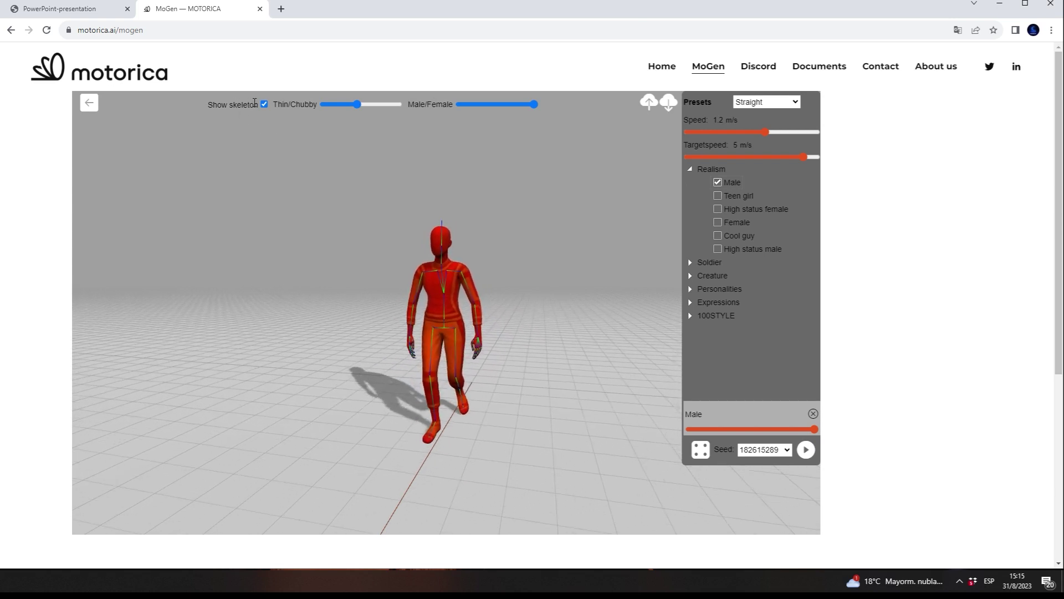
pyautogui.click(264, 105)
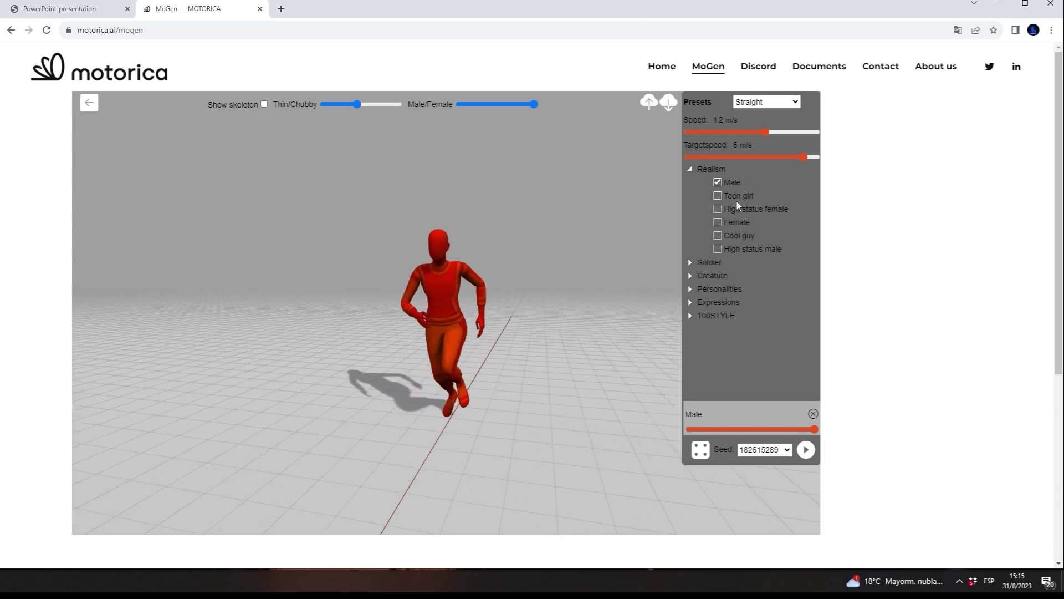
pyautogui.moveTo(802, 158); pyautogui.dragTo(814, 172)
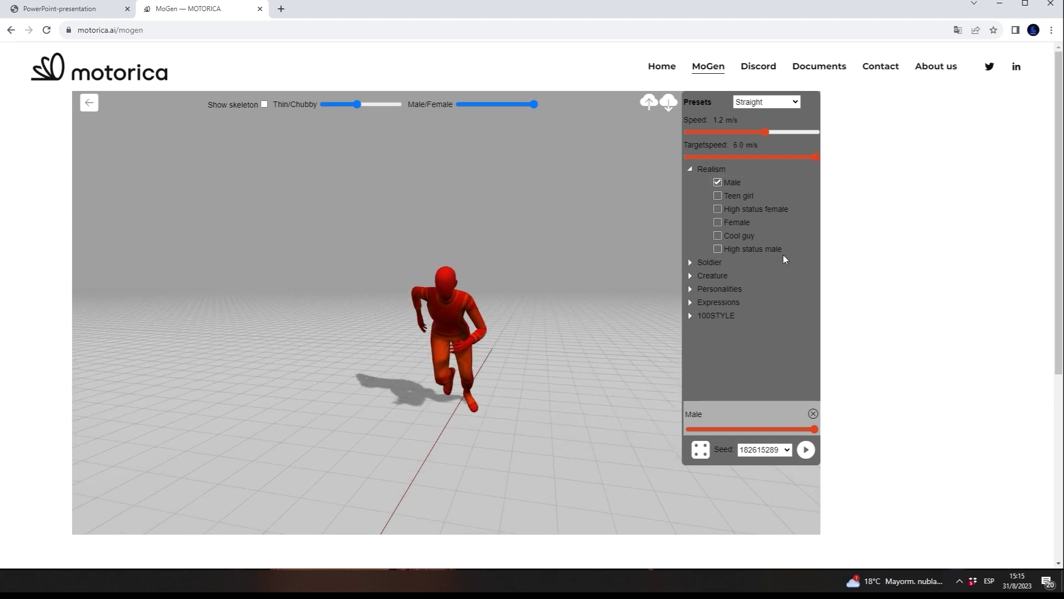
pyautogui.click(806, 451)
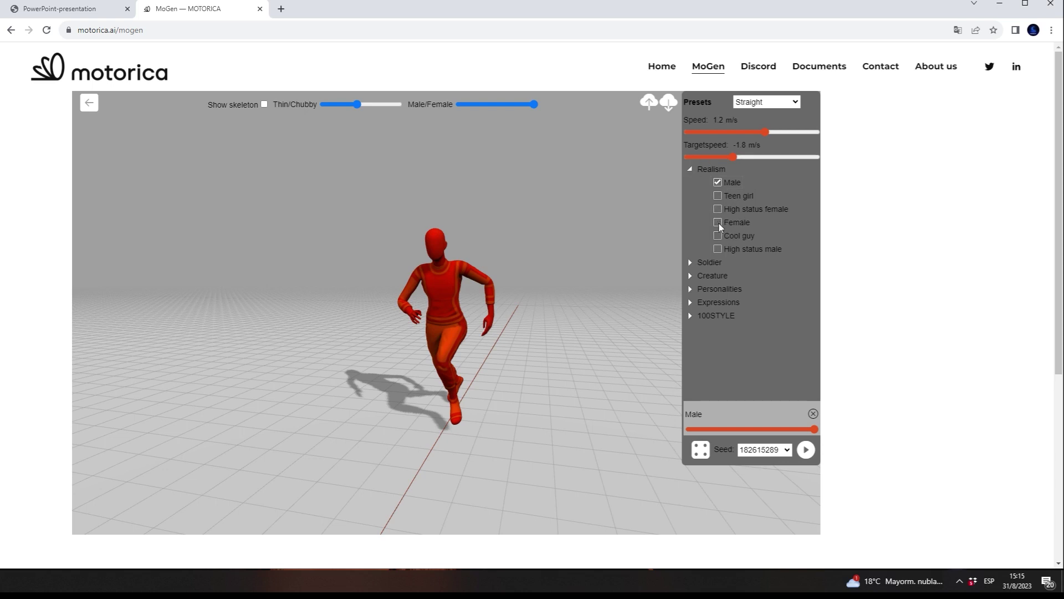
# Step: Replace Male with the Female style, regenerate, and raise the target speed to 1.6 m/s
pyautogui.click(719, 223)
pyautogui.click(718, 183)
pyautogui.click(806, 451)
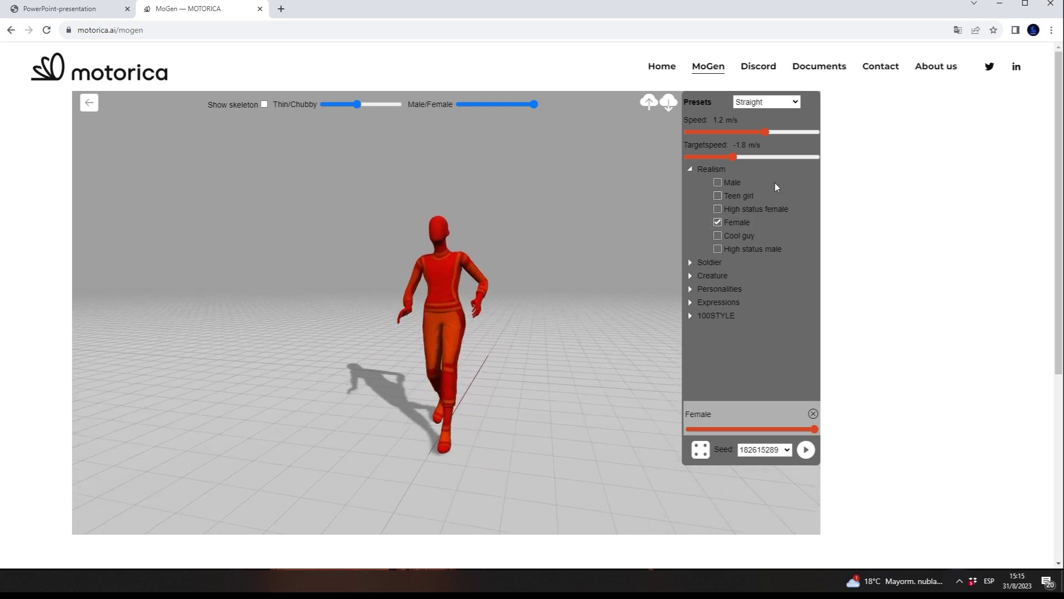
pyautogui.moveTo(735, 157); pyautogui.dragTo(762, 158)
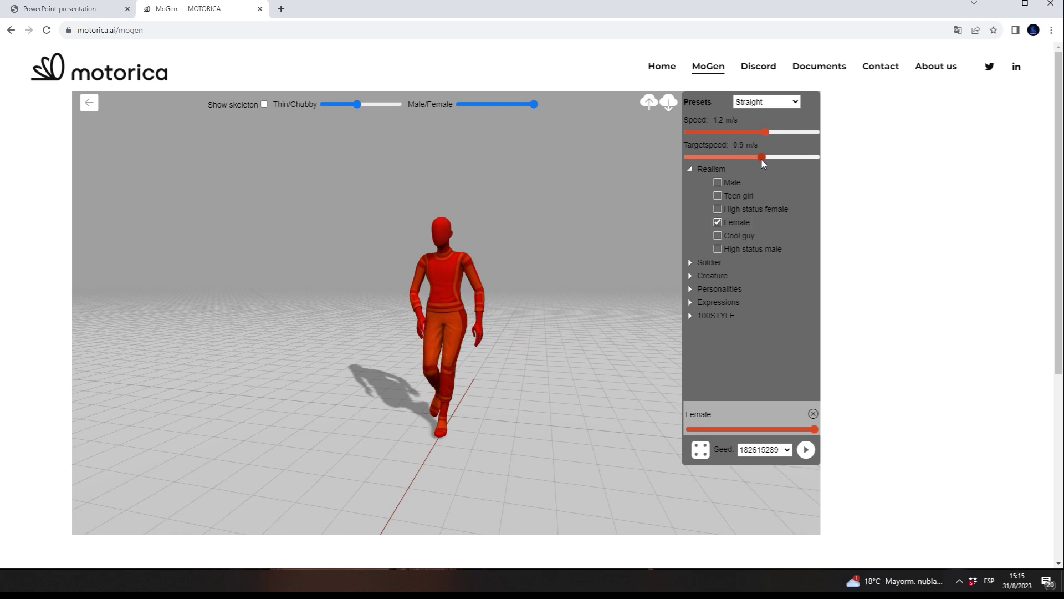
pyautogui.click(807, 451)
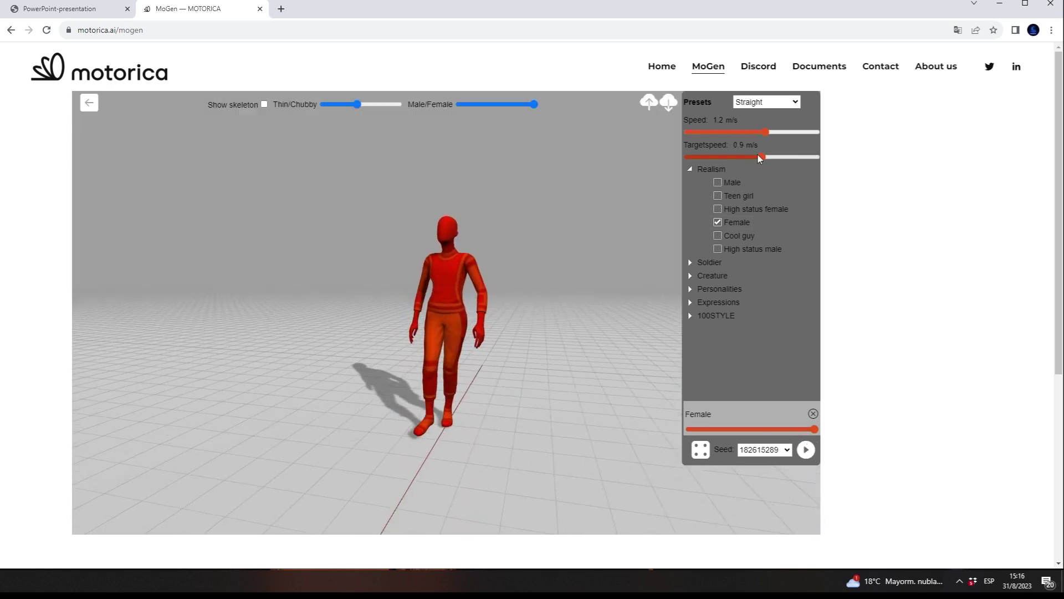
pyautogui.moveTo(762, 157); pyautogui.dragTo(770, 157)
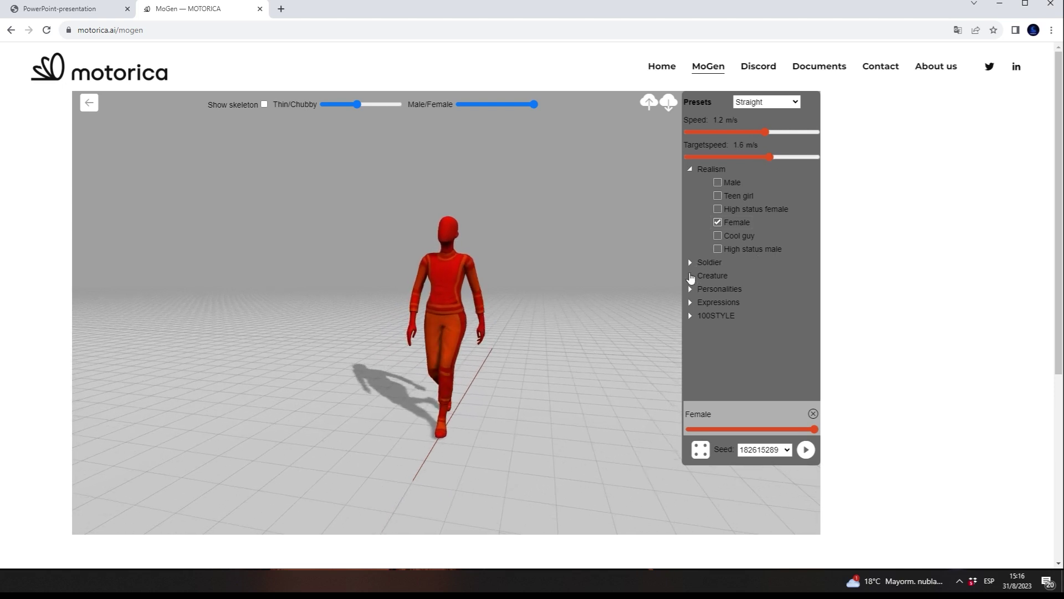
# Step: Add the Zombie creature style, then drop Female and regenerate a Zombie-only run
pyautogui.click(691, 276)
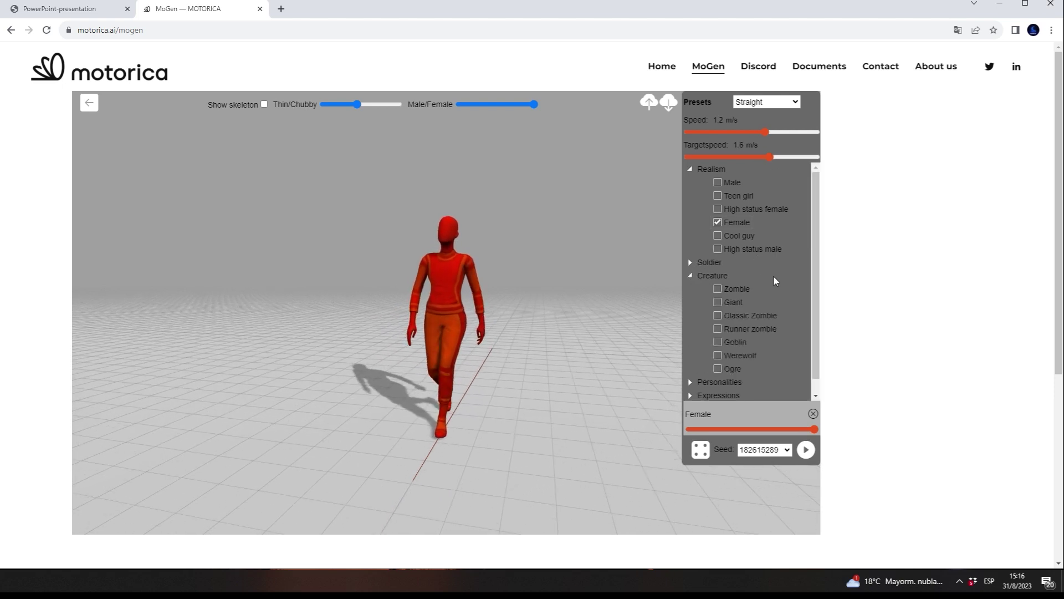
pyautogui.moveTo(814, 307); pyautogui.dragTo(819, 320)
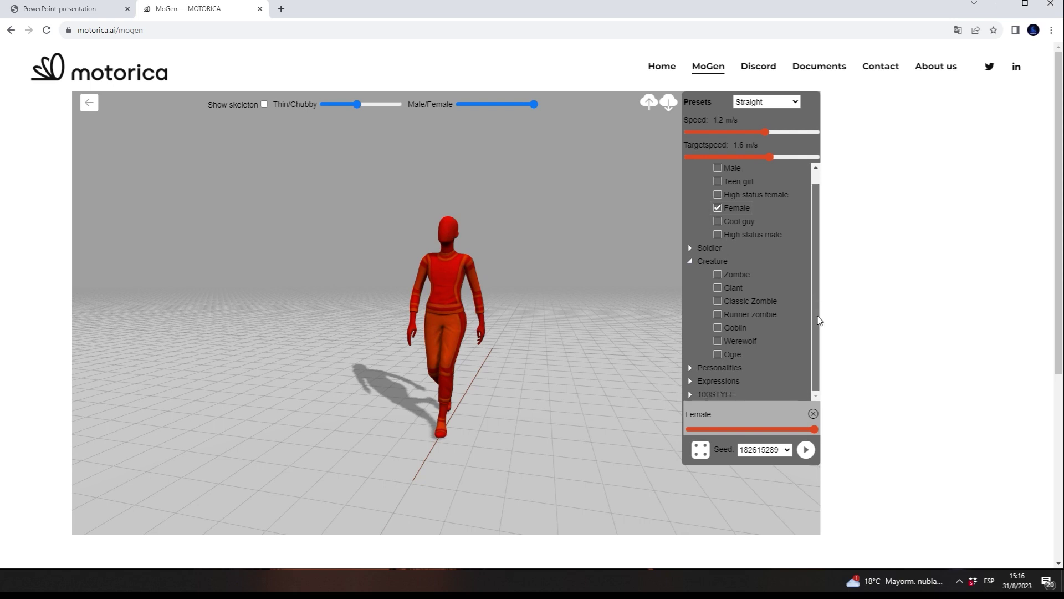
pyautogui.click(718, 275)
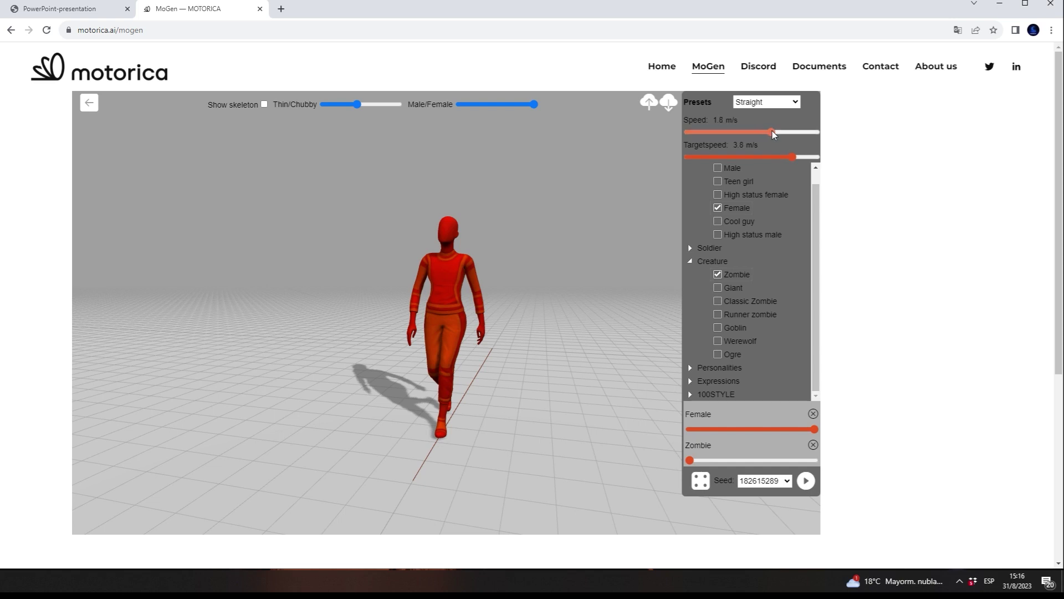
pyautogui.click(805, 481)
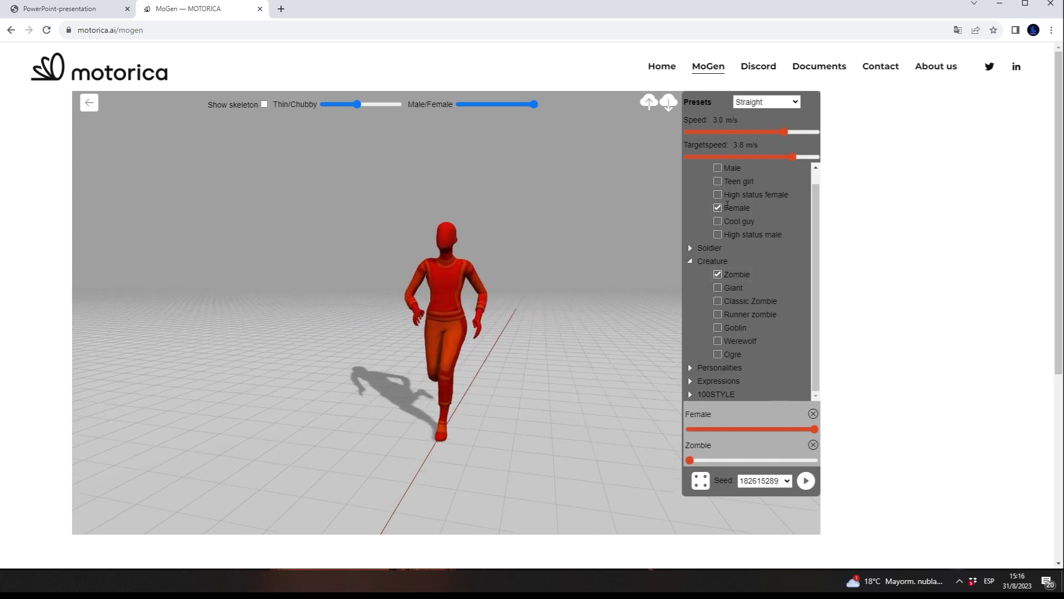
pyautogui.click(813, 414)
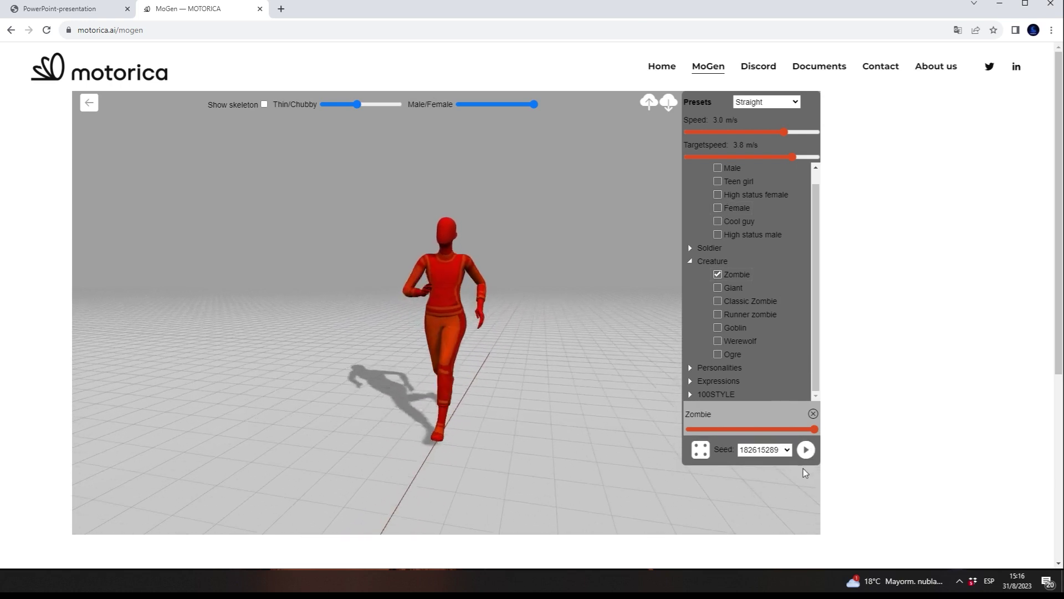
pyautogui.click(807, 450)
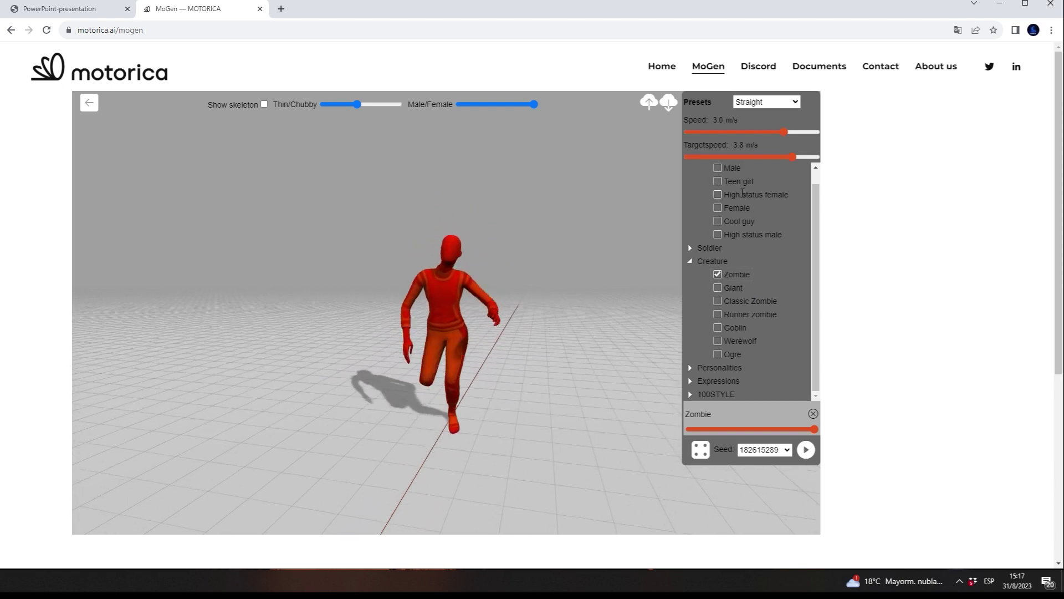
# Step: Make Soldier rifle combat (L) the sole style in place of Zombie and view the runner sideways
pyautogui.click(692, 250)
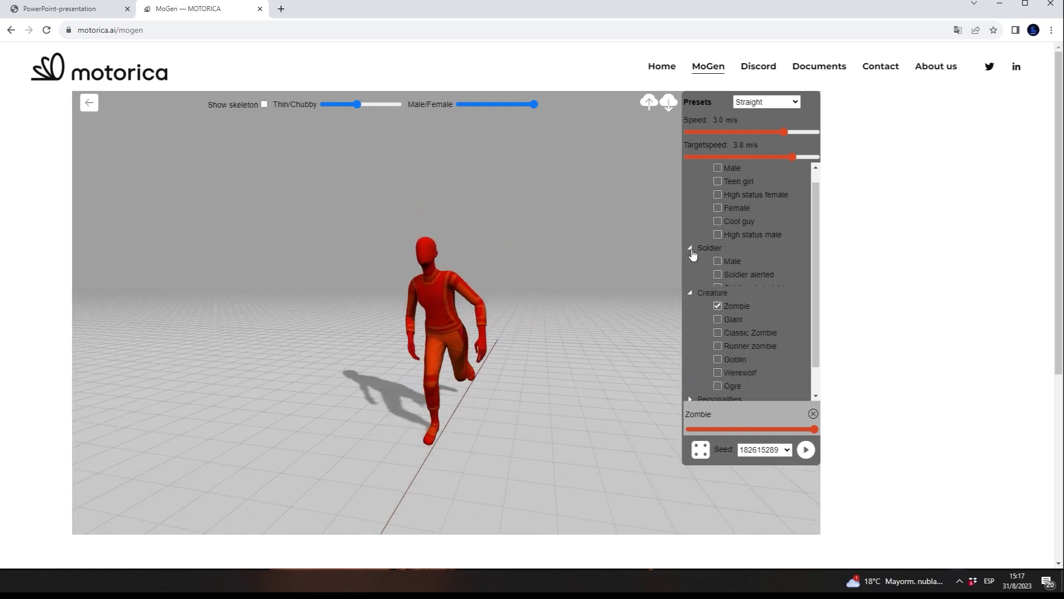
pyautogui.moveTo(813, 255); pyautogui.dragTo(824, 286)
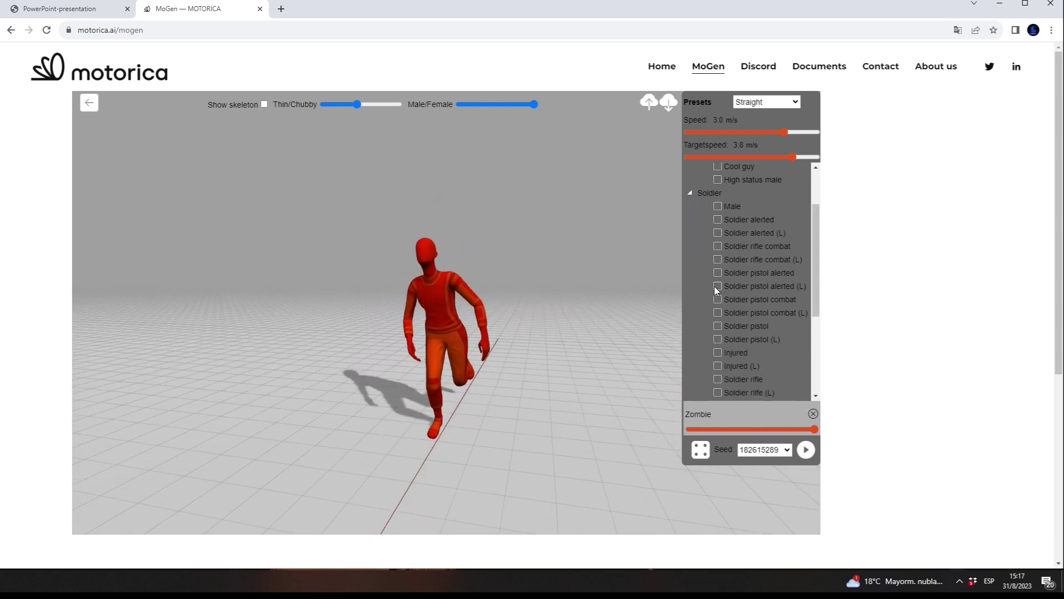
pyautogui.click(718, 259)
pyautogui.moveTo(816, 293); pyautogui.dragTo(812, 251)
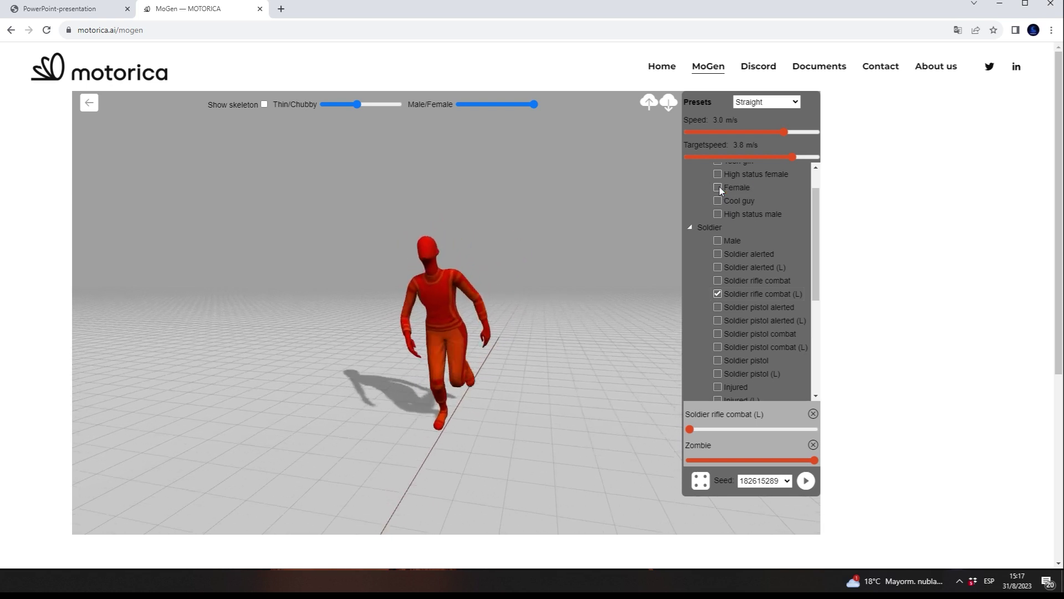
pyautogui.moveTo(822, 280); pyautogui.dragTo(819, 350)
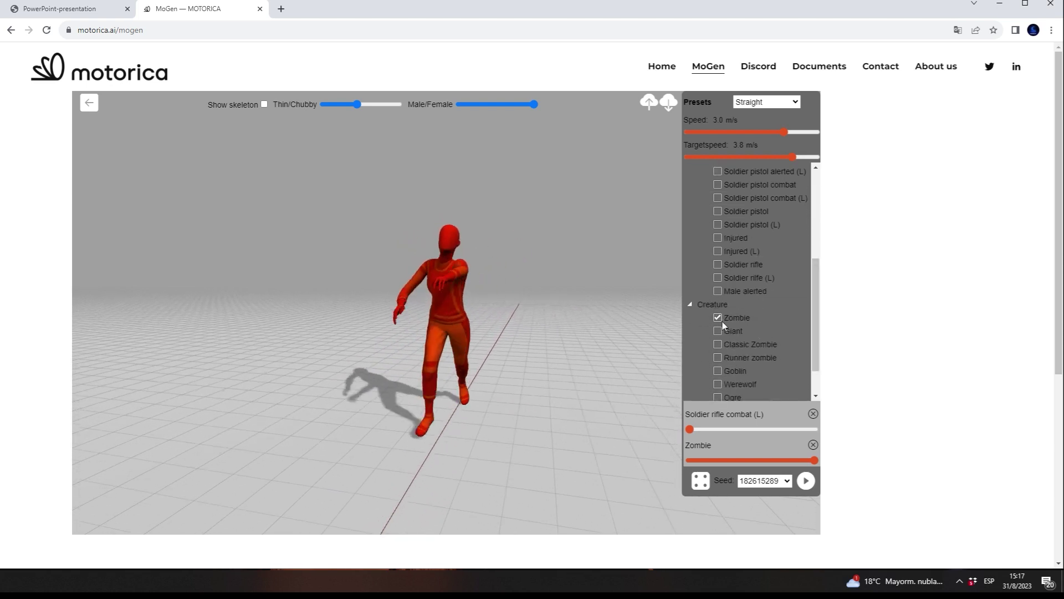
pyautogui.click(724, 320)
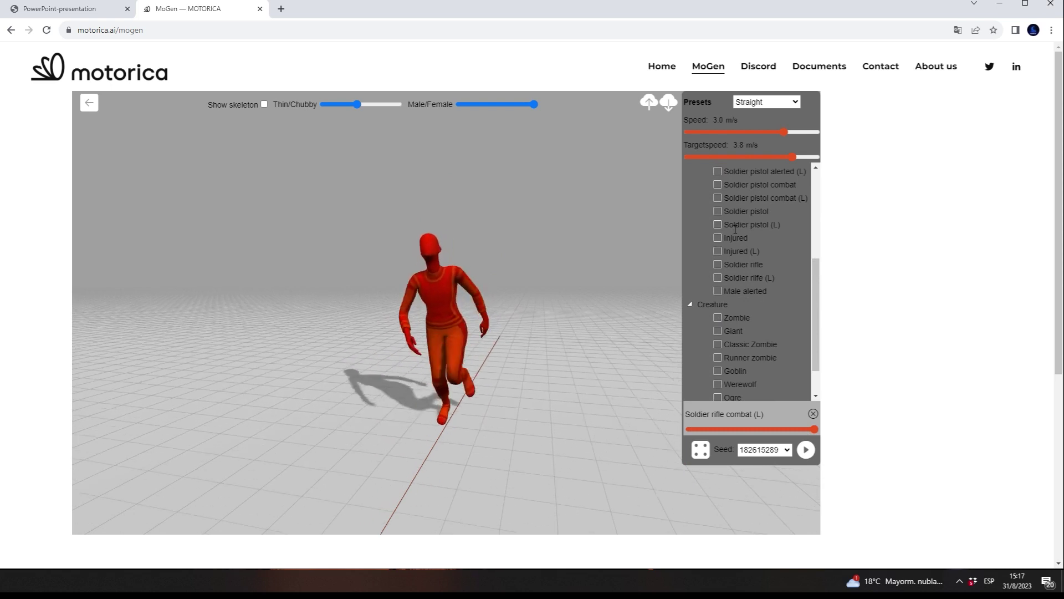
pyautogui.scroll(2, 741, 253)
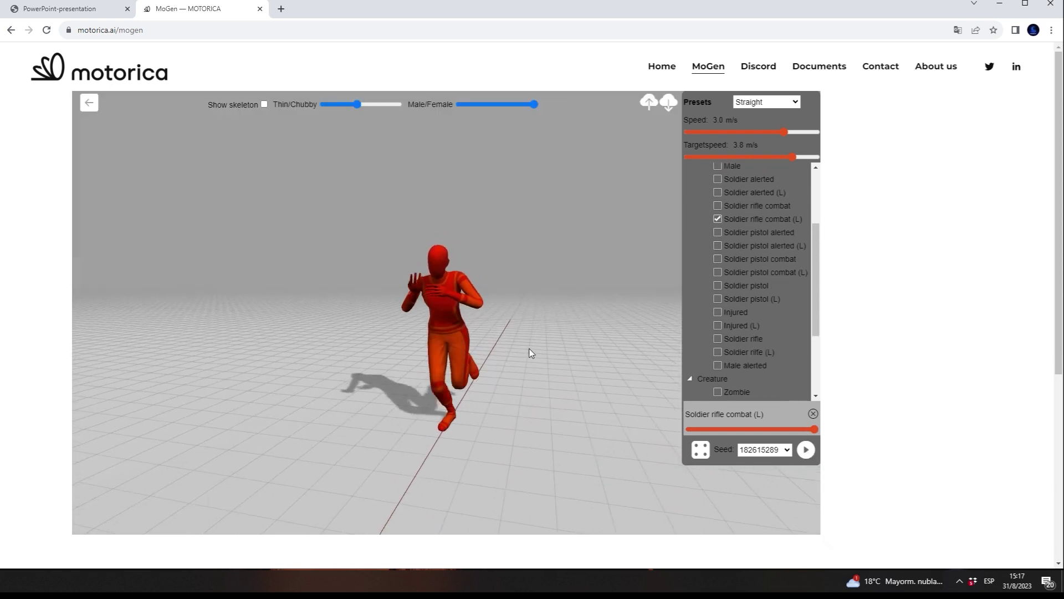
pyautogui.moveTo(528, 352); pyautogui.dragTo(482, 347)
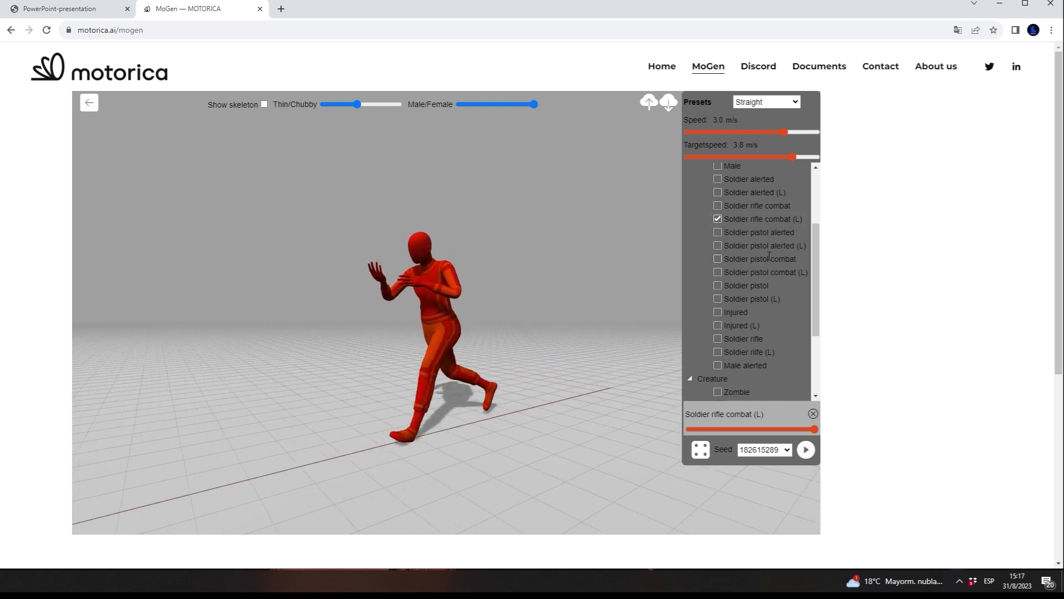
# Step: Swap Soldier rifle combat (L) for Male alerted and generate a new run
pyautogui.scroll(1, 810, 259)
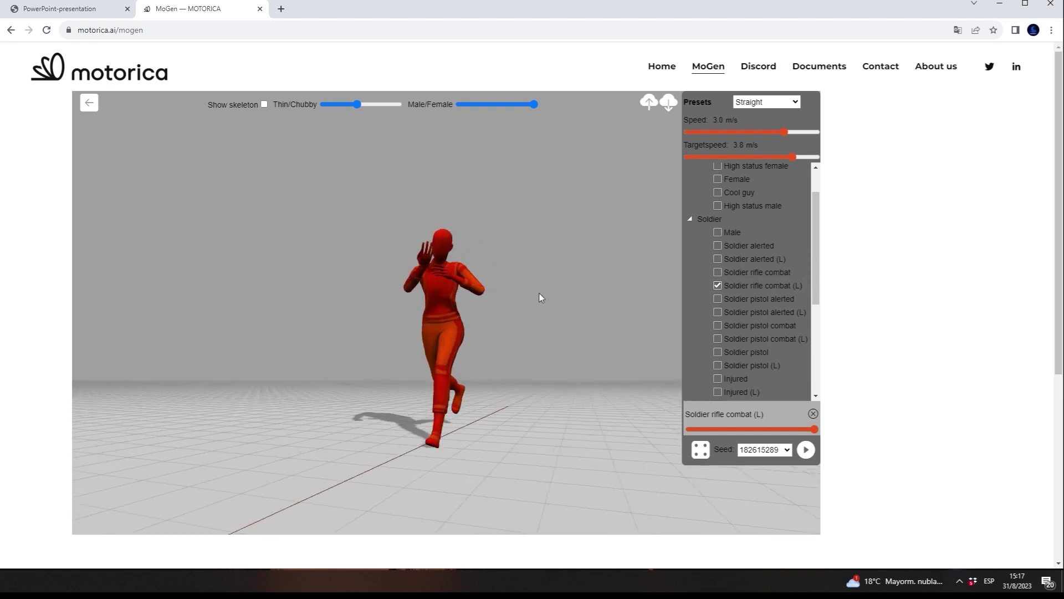
pyautogui.moveTo(814, 299); pyautogui.dragTo(815, 308)
pyautogui.scroll(-1, 815, 308)
pyautogui.click(717, 347)
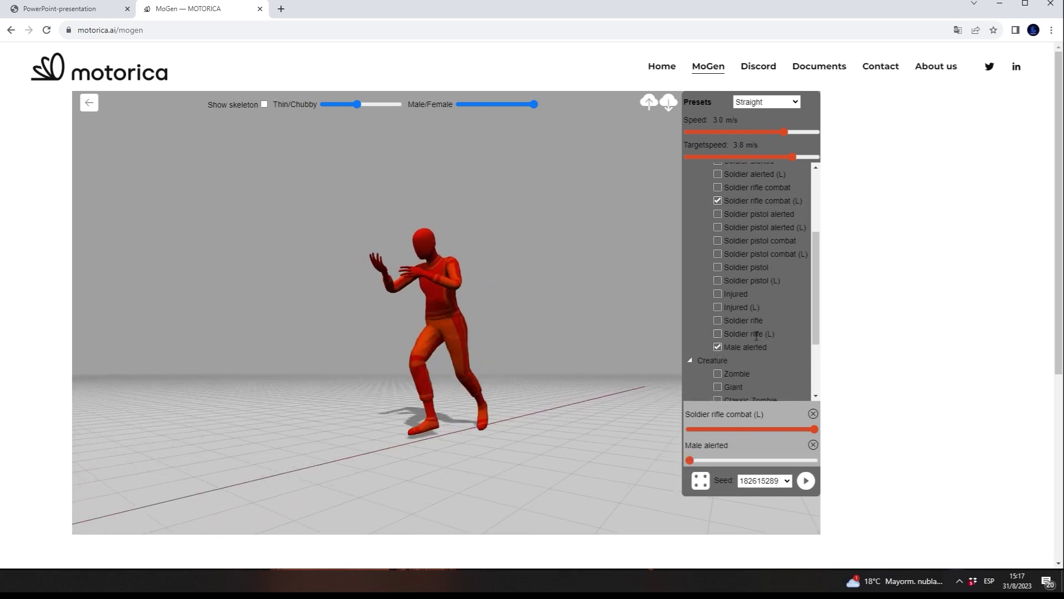
pyautogui.scroll(-1, 809, 380)
pyautogui.scroll(2, 776, 305)
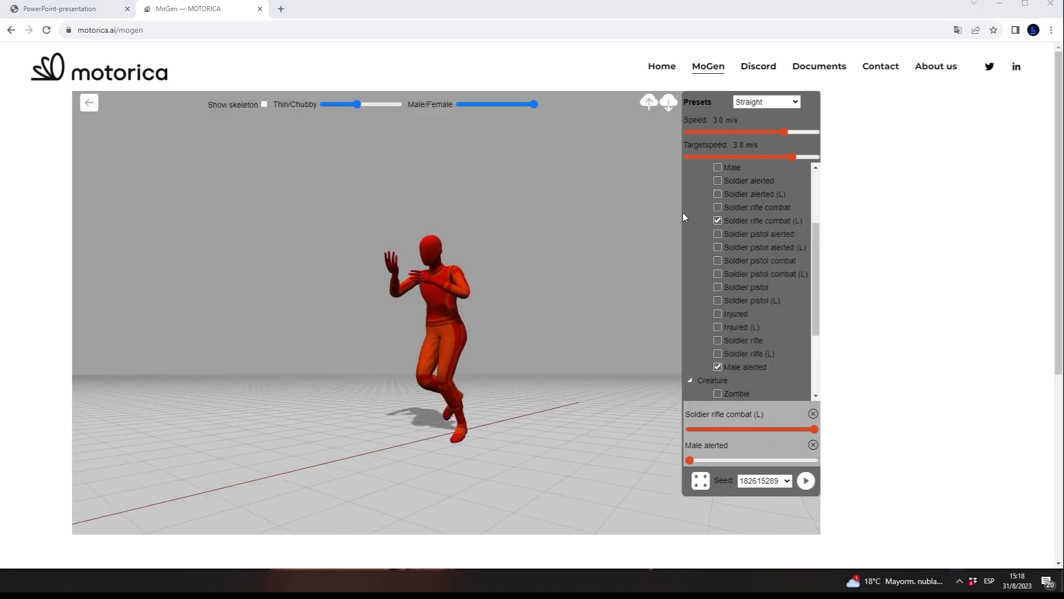
pyautogui.click(717, 220)
pyautogui.moveTo(819, 261); pyautogui.dragTo(816, 363)
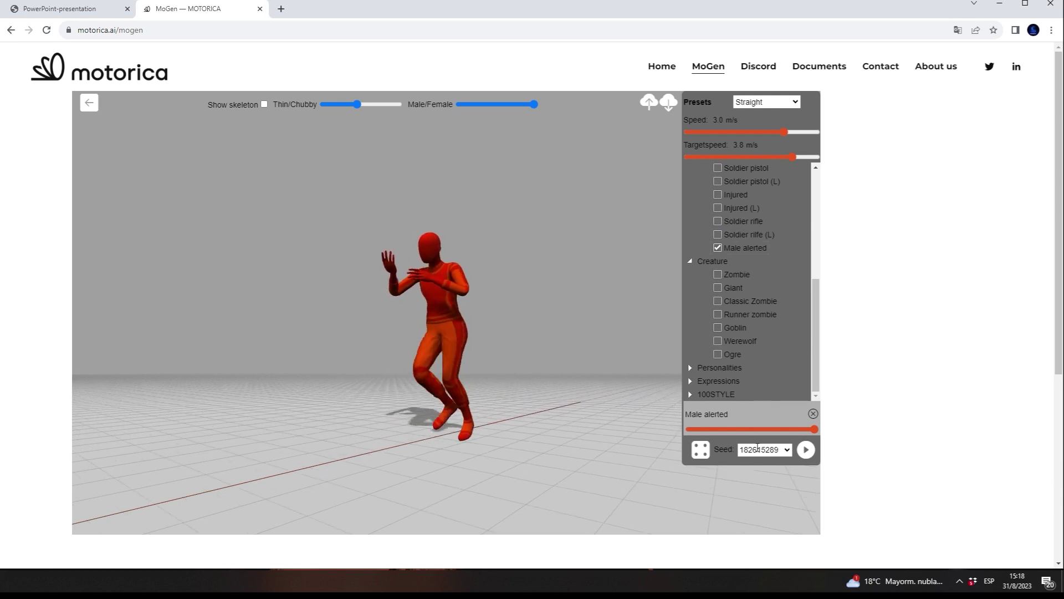
pyautogui.click(814, 452)
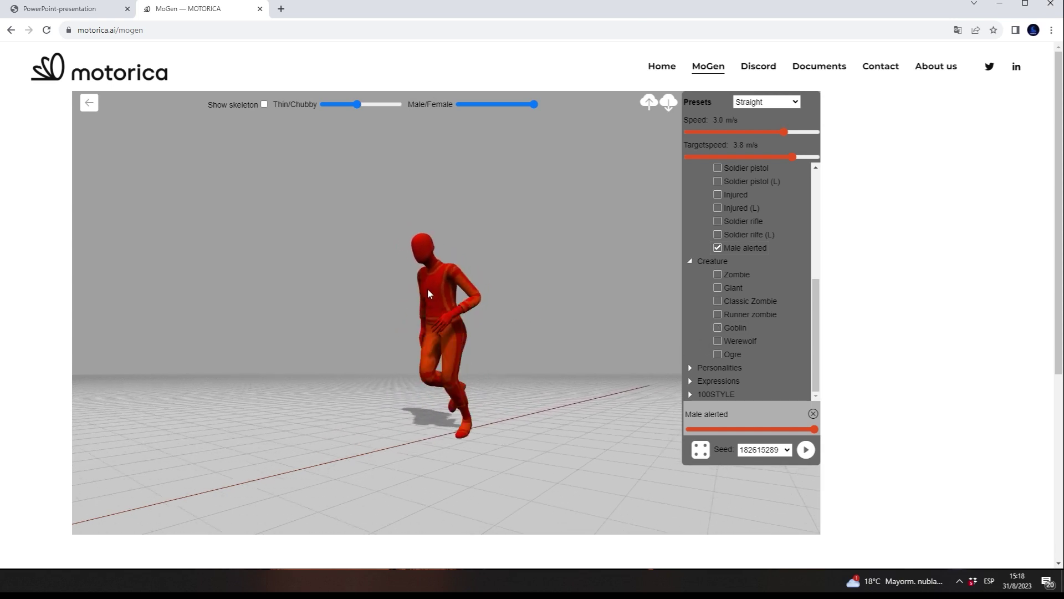
# Step: Leave Teen girl from Personalities as the only style by removing Male alerted
pyautogui.moveTo(809, 71)
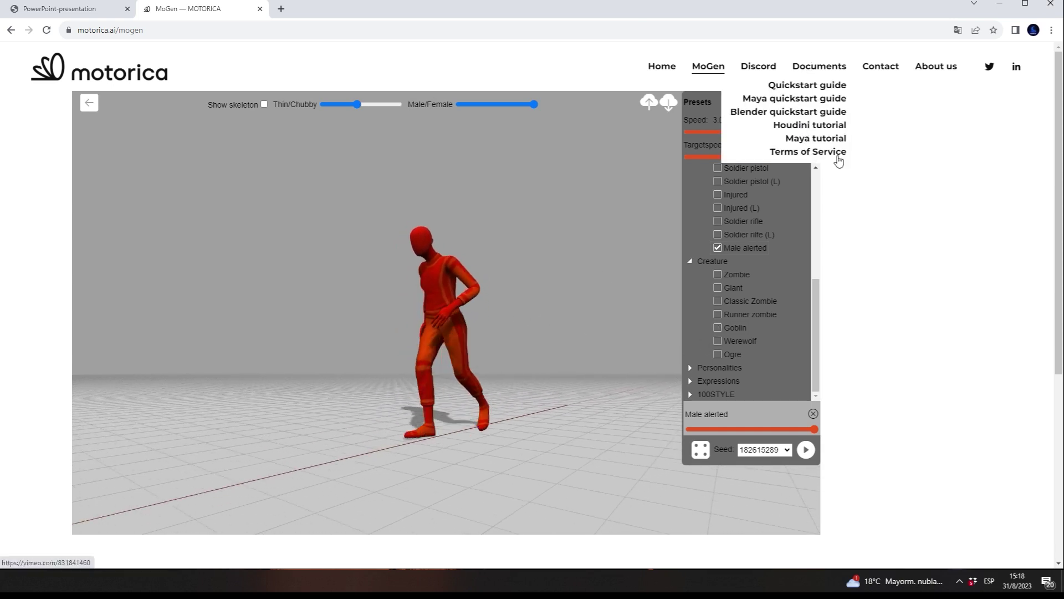
pyautogui.click(789, 104)
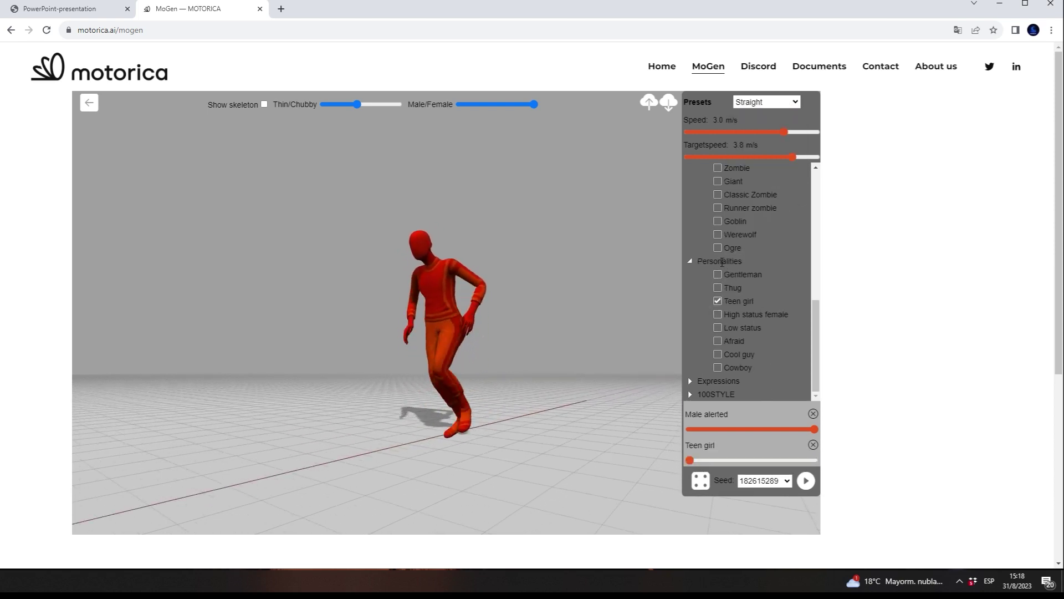
pyautogui.moveTo(821, 345); pyautogui.dragTo(816, 404)
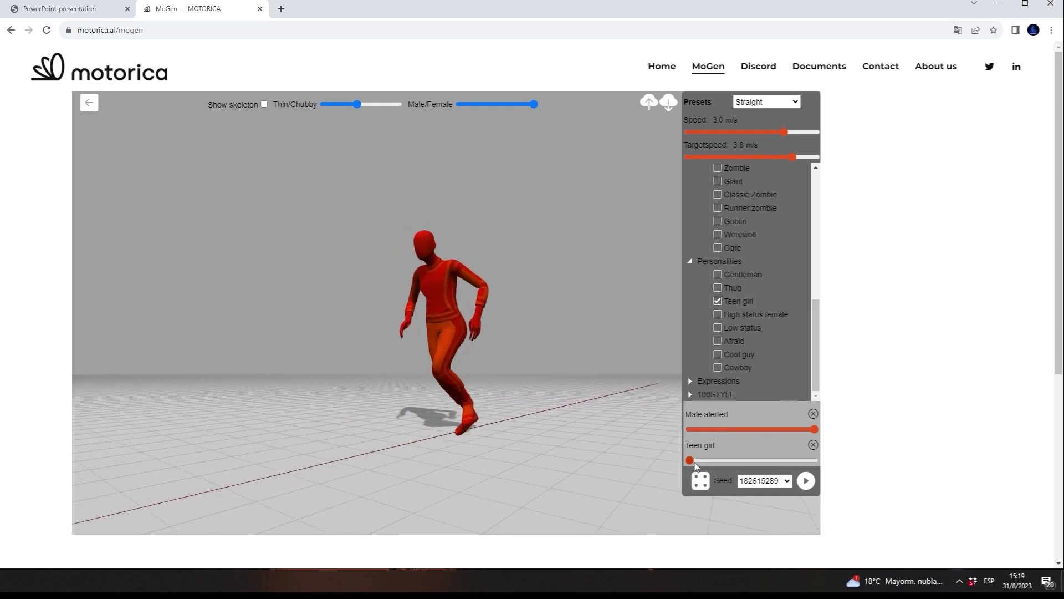
pyautogui.scroll(3, 811, 317)
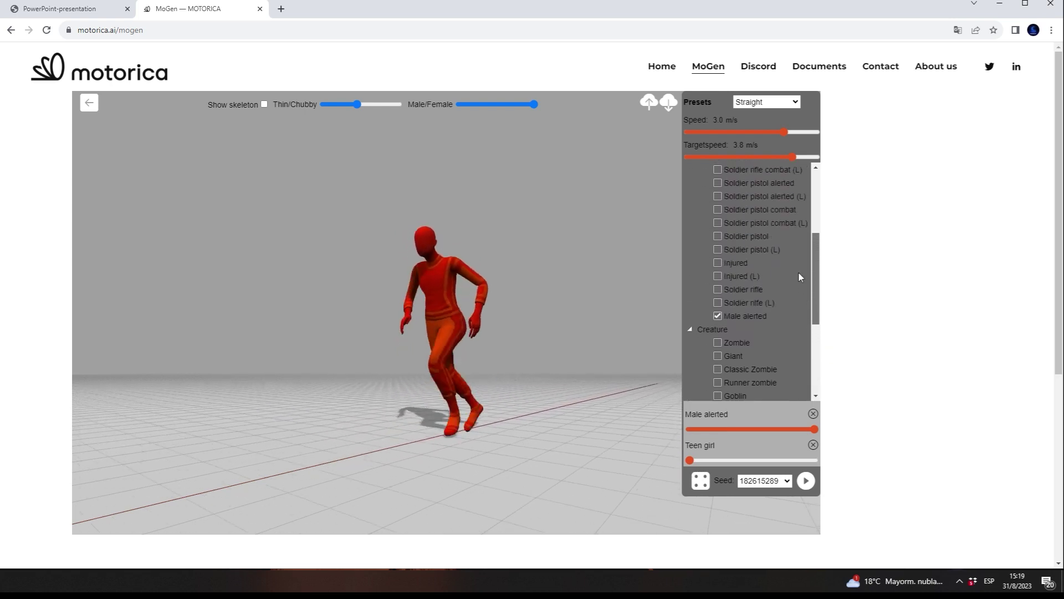
pyautogui.scroll(4, 798, 260)
pyautogui.scroll(3, 796, 229)
pyautogui.scroll(-3, 801, 237)
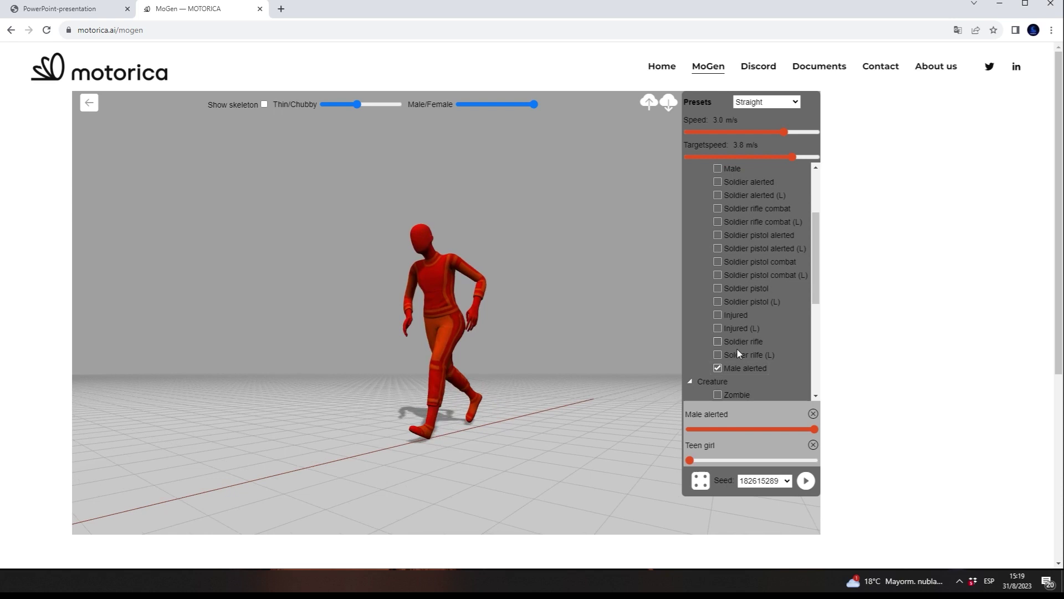
pyautogui.click(718, 369)
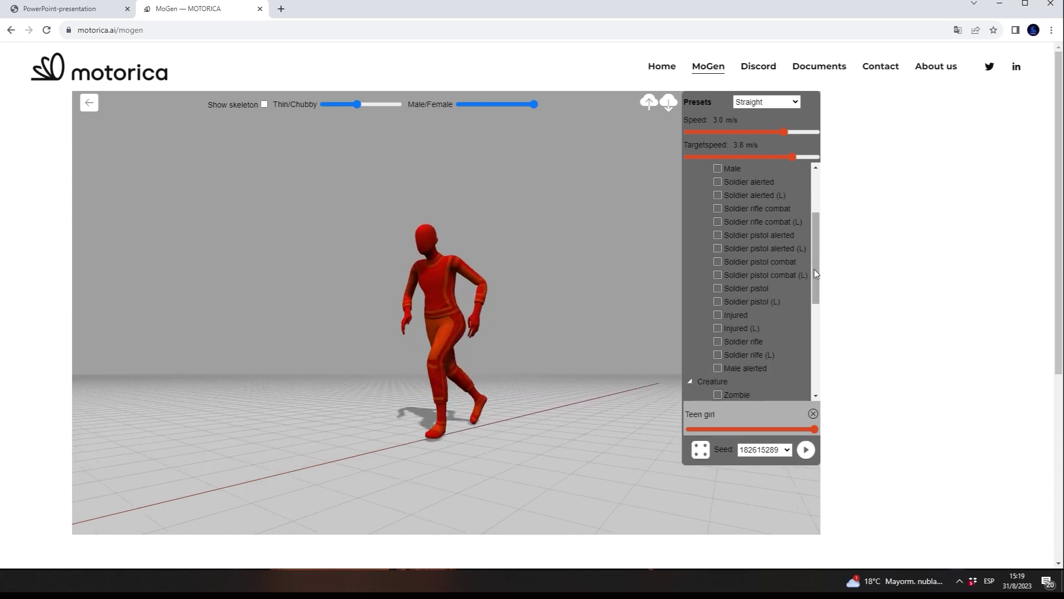
# Step: Blend High status female with Teen girl at about 0.6 weight and generate
pyautogui.scroll(3, 813, 269)
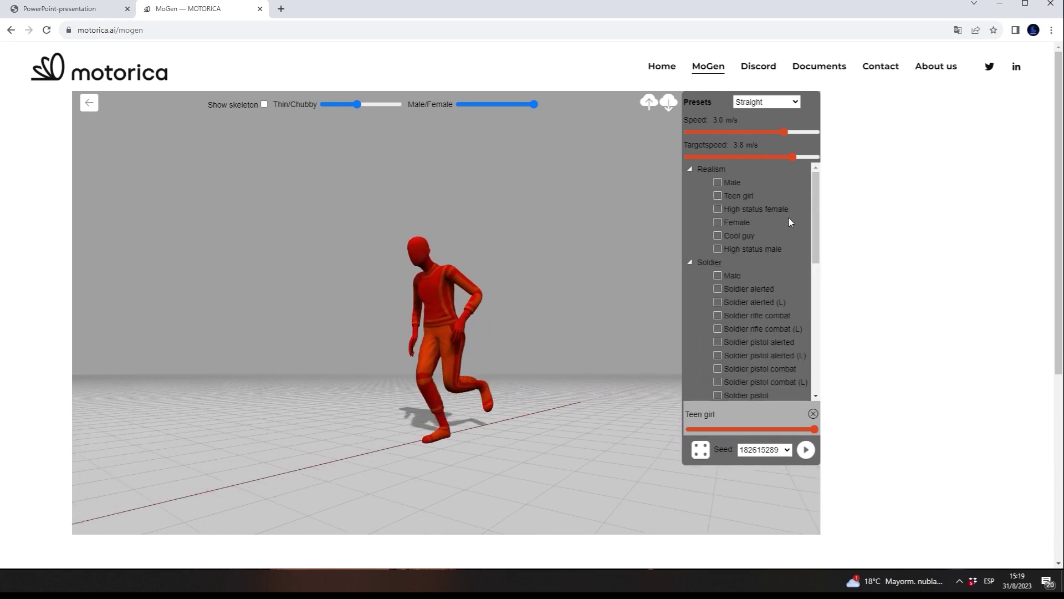
pyautogui.click(718, 209)
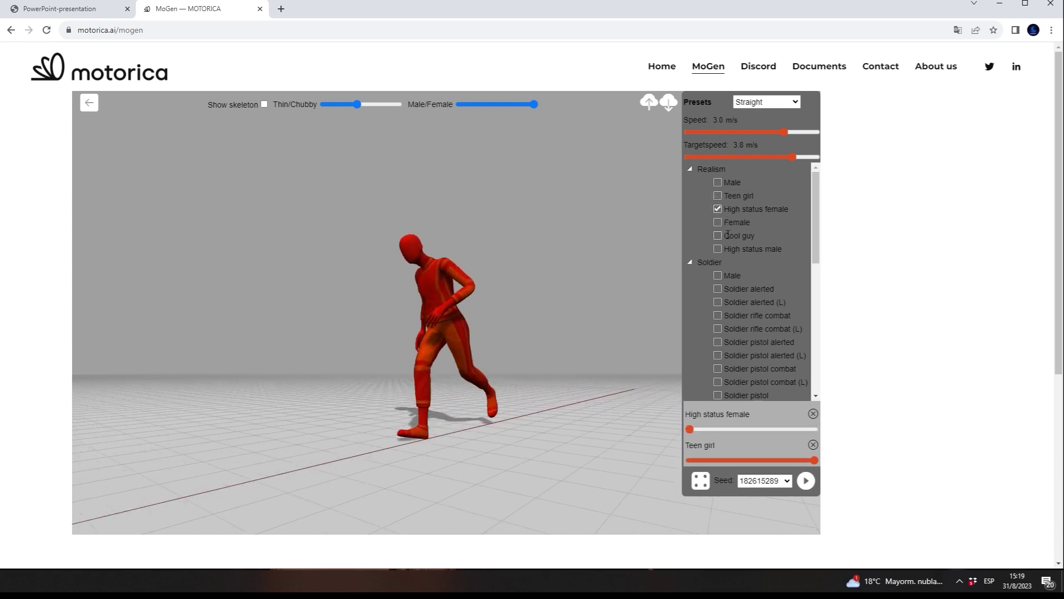
pyautogui.scroll(-1, 813, 237)
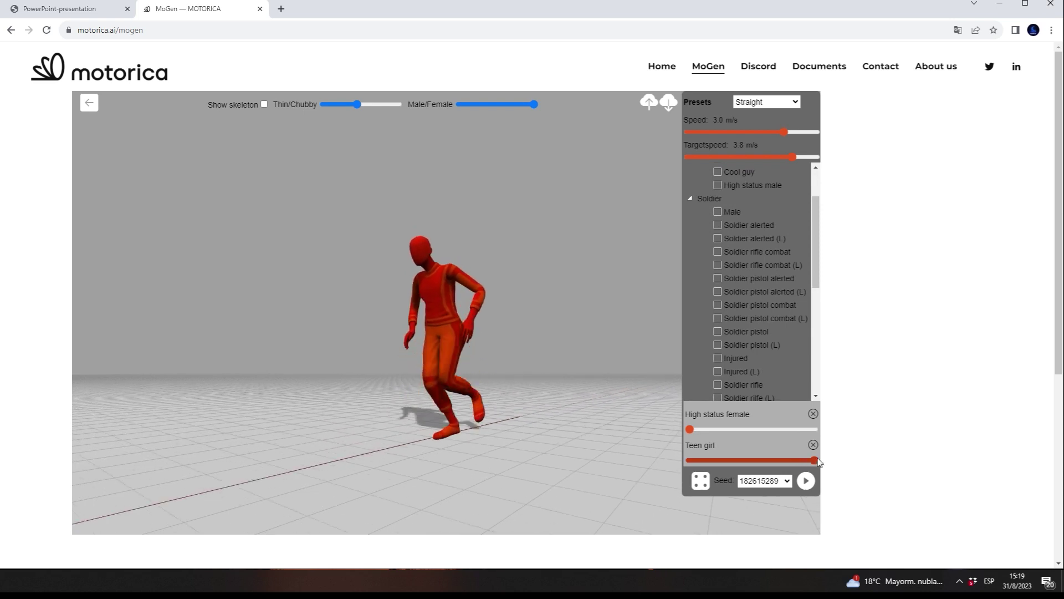
pyautogui.scroll(1, 814, 262)
pyautogui.moveTo(813, 254); pyautogui.dragTo(827, 383)
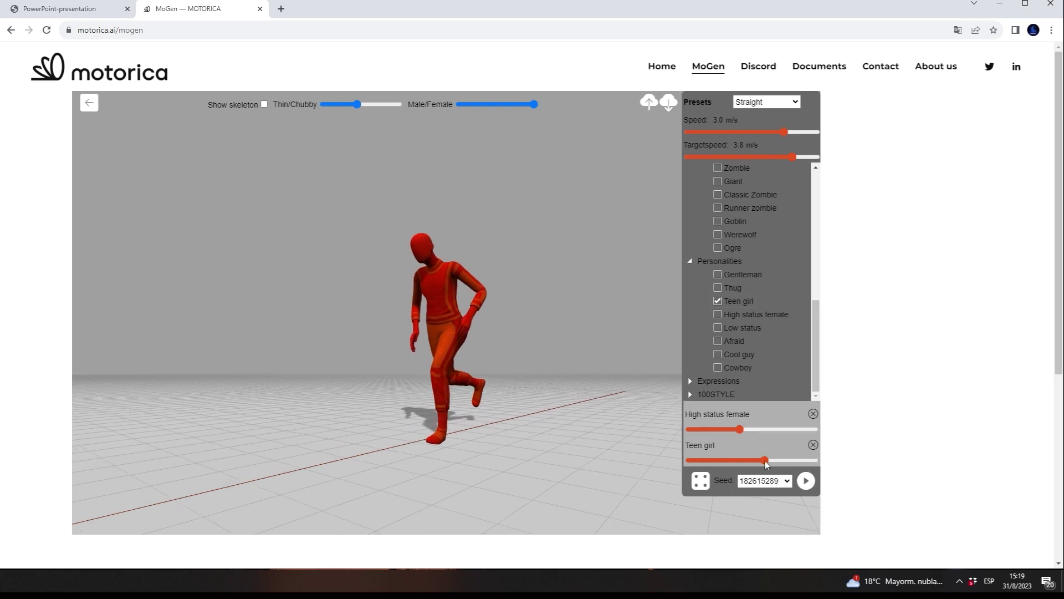
pyautogui.click(806, 480)
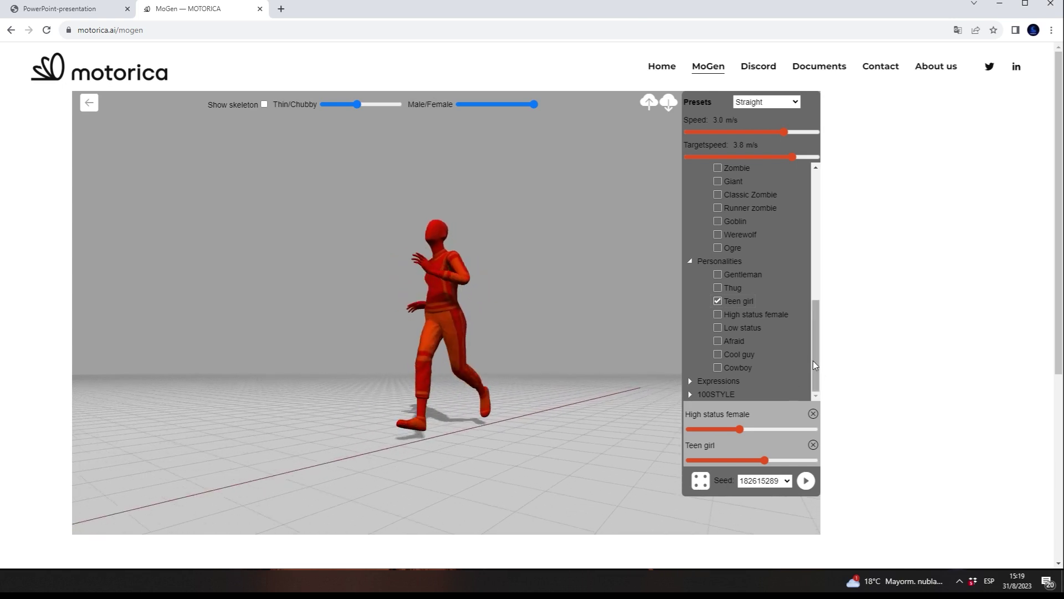
# Step: Expand the Expressions styles and try selecting the Confused expression
pyautogui.click(690, 381)
pyautogui.scroll(-2, 766, 337)
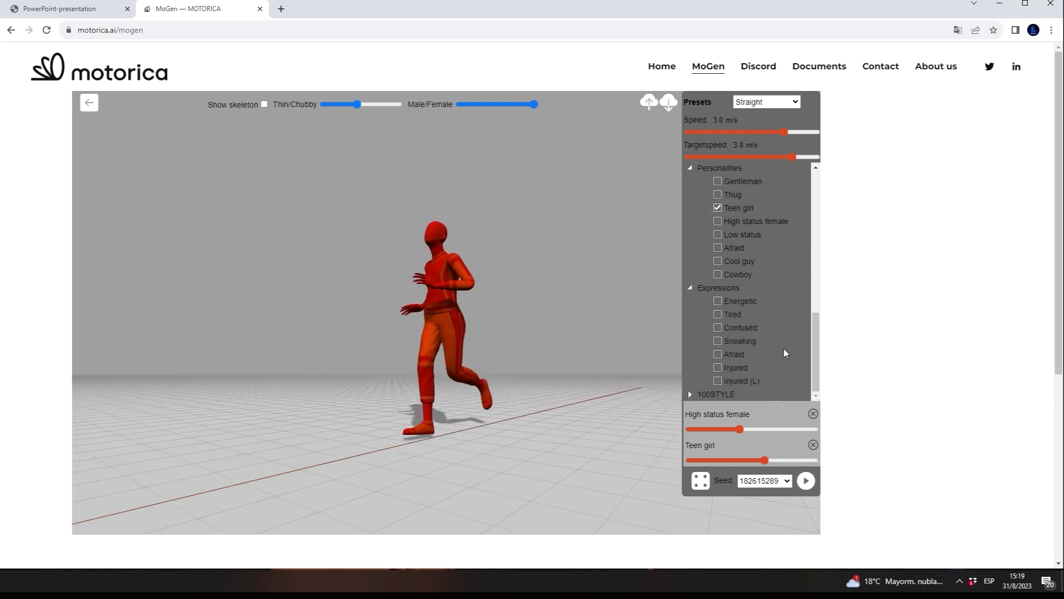
pyautogui.doubleClick(717, 328)
pyautogui.moveTo(813, 344); pyautogui.dragTo(810, 337)
# Step: Replace Teen girl with Confused at full weight over High status female and generate
pyautogui.click(717, 228)
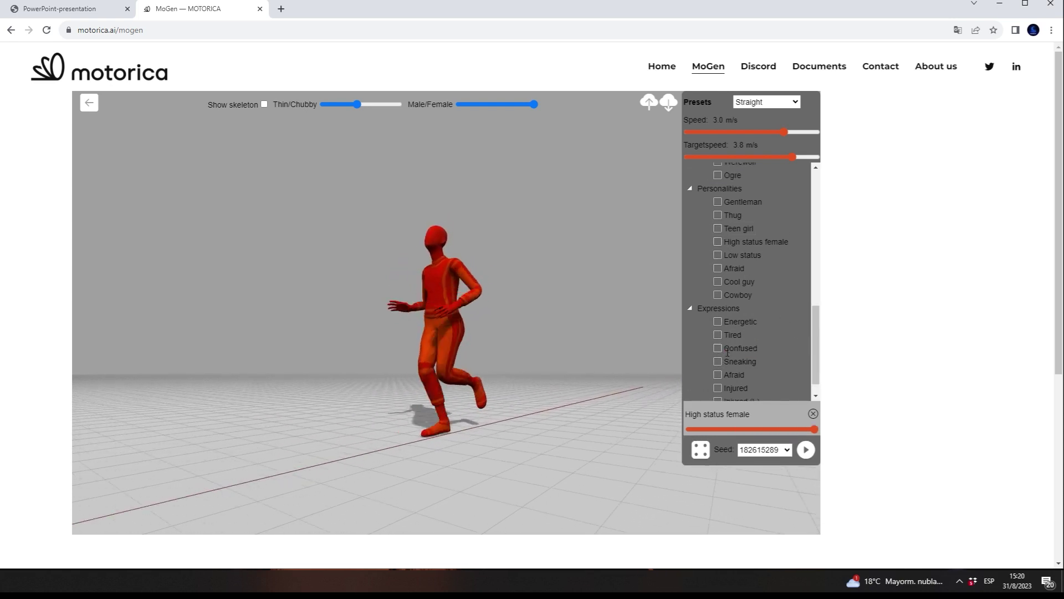
pyautogui.click(717, 348)
pyautogui.moveTo(813, 329); pyautogui.dragTo(801, 186)
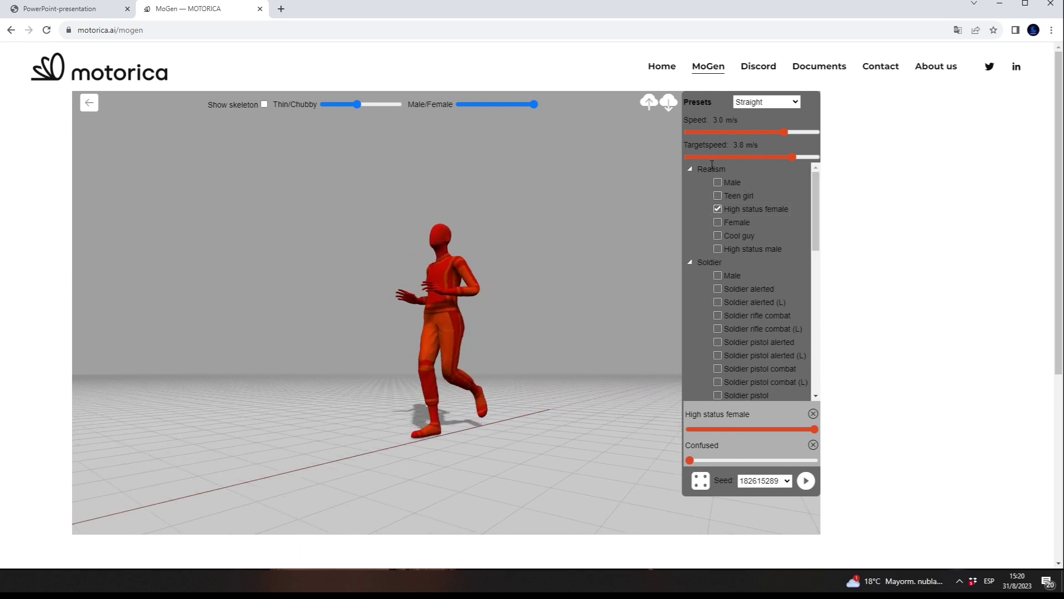
pyautogui.moveTo(815, 219)
pyautogui.mouseDown()
pyautogui.moveTo(816, 346)
pyautogui.moveTo(810, 293)
pyautogui.mouseUp()
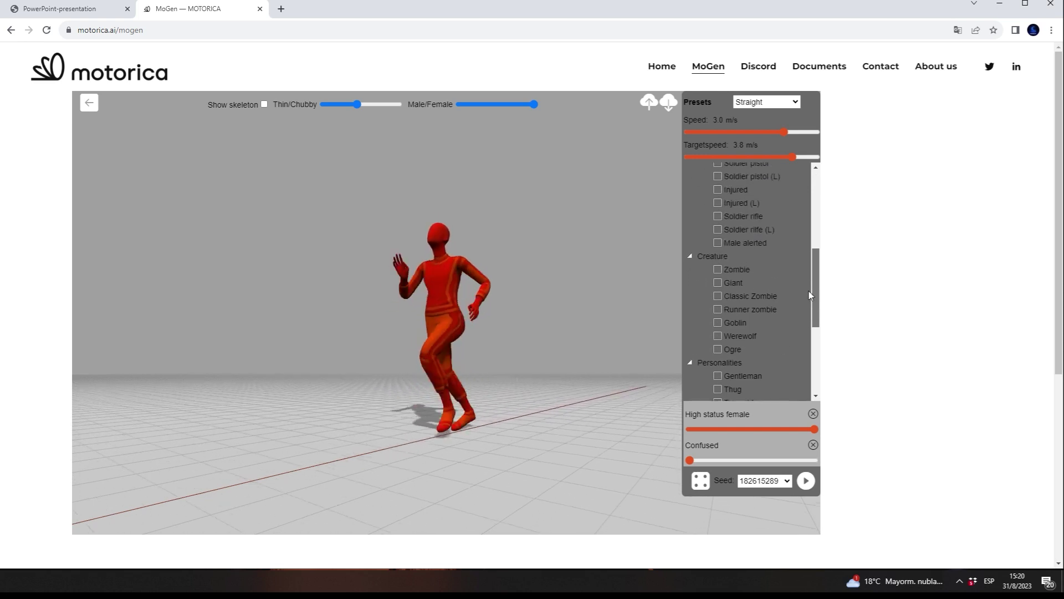
pyautogui.moveTo(689, 460); pyautogui.dragTo(815, 460)
pyautogui.moveTo(814, 429); pyautogui.dragTo(690, 429)
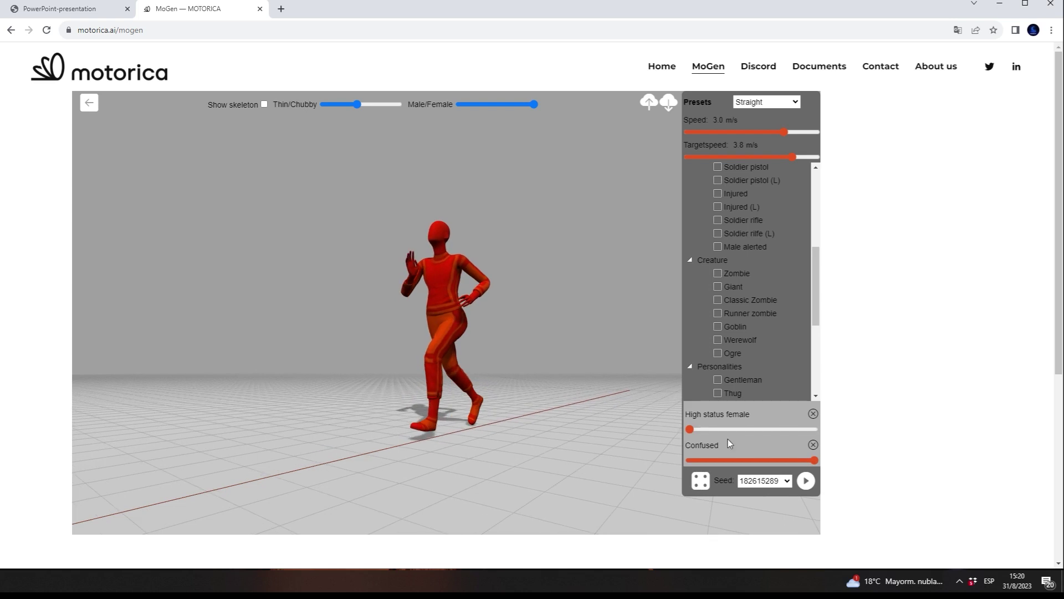
pyautogui.click(806, 482)
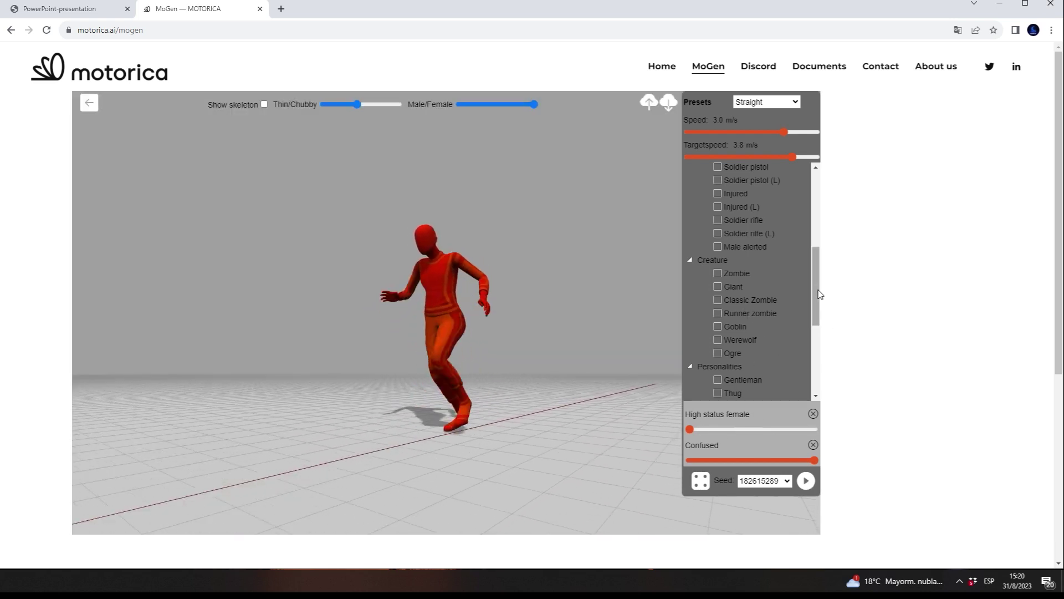
# Step: Add the Injured expression and regenerate the walk with it at full weight
pyautogui.moveTo(817, 305); pyautogui.dragTo(836, 383)
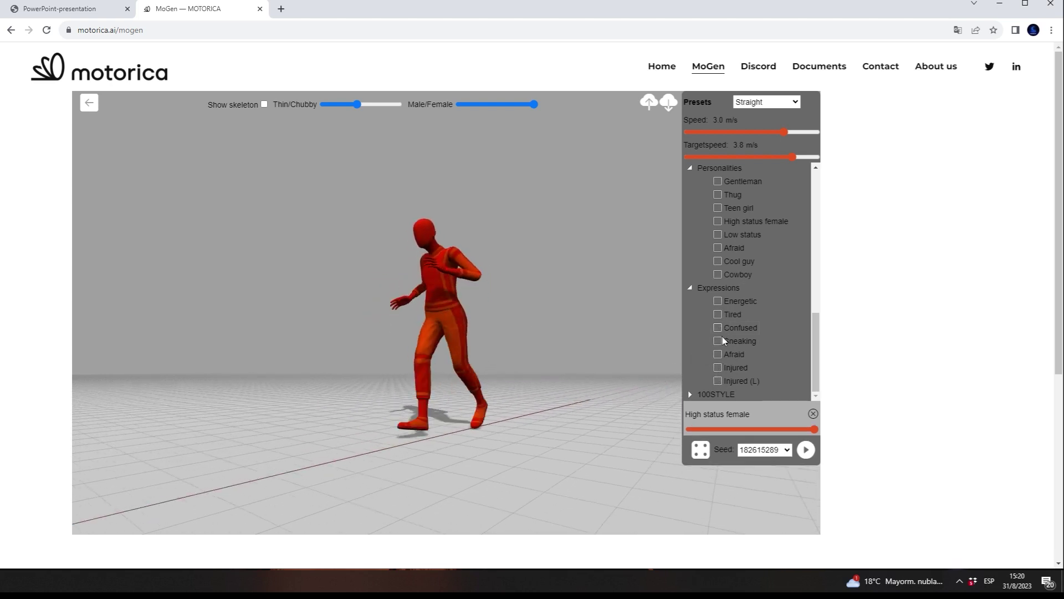
pyautogui.click(718, 367)
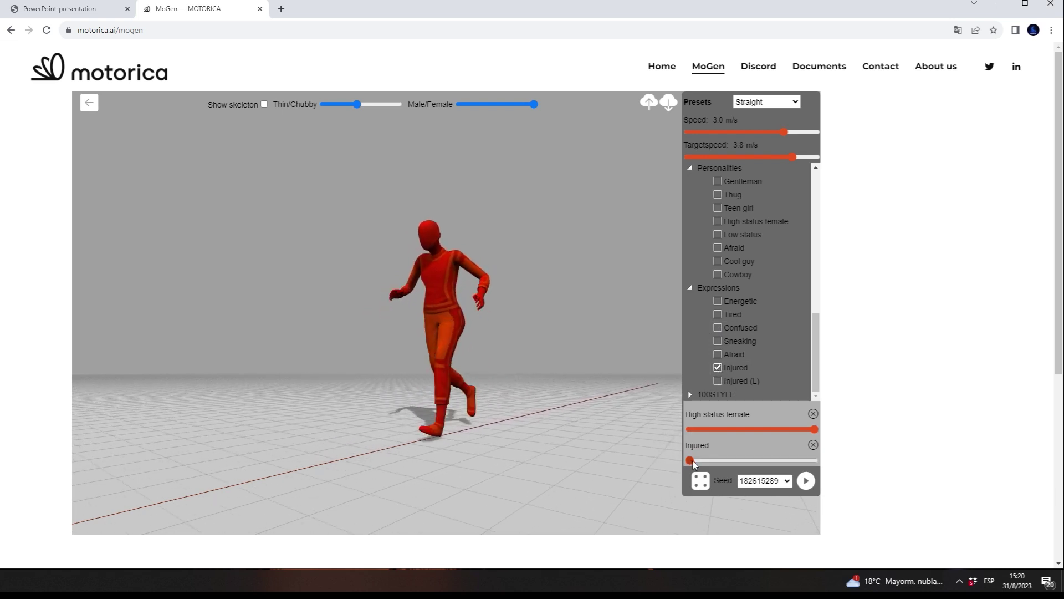
pyautogui.click(807, 483)
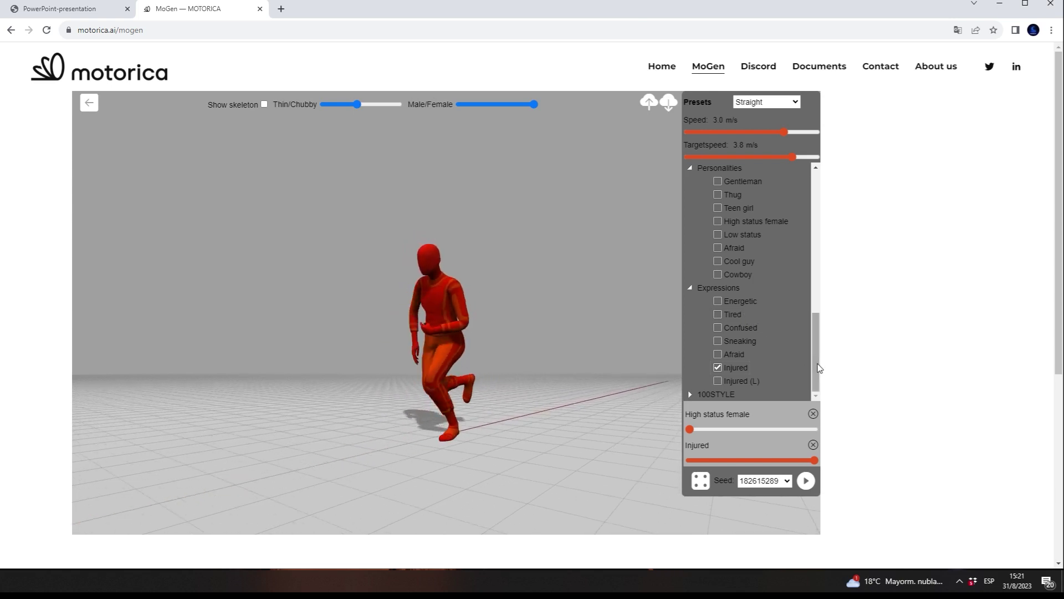
# Step: Expand the 100STYLE styles and remove Injured from the blend
pyautogui.click(691, 394)
pyautogui.scroll(-1, 750, 358)
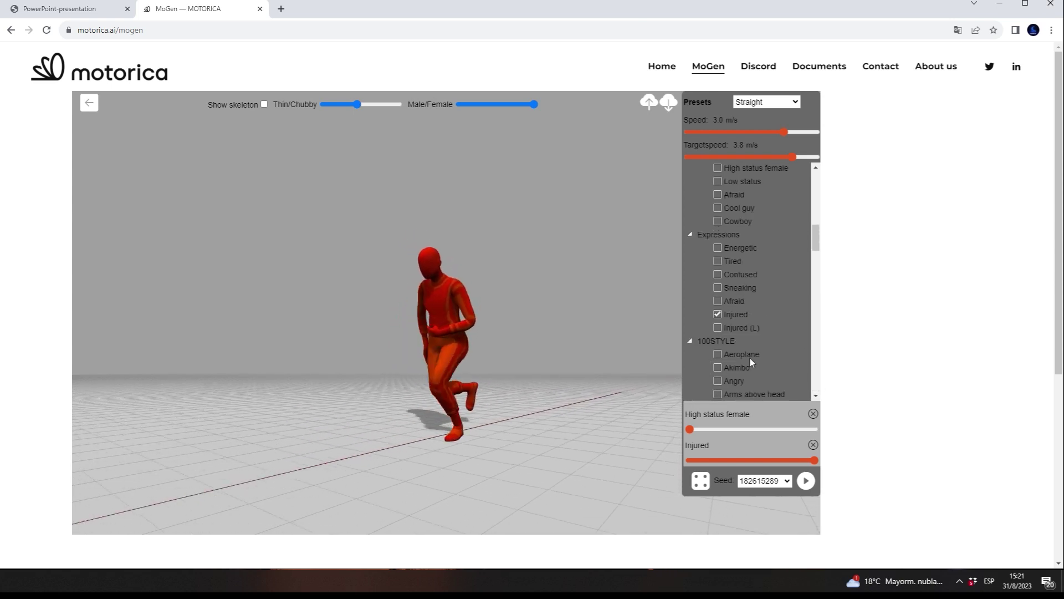
pyautogui.scroll(-4, 750, 358)
pyautogui.moveTo(814, 266); pyautogui.dragTo(809, 236)
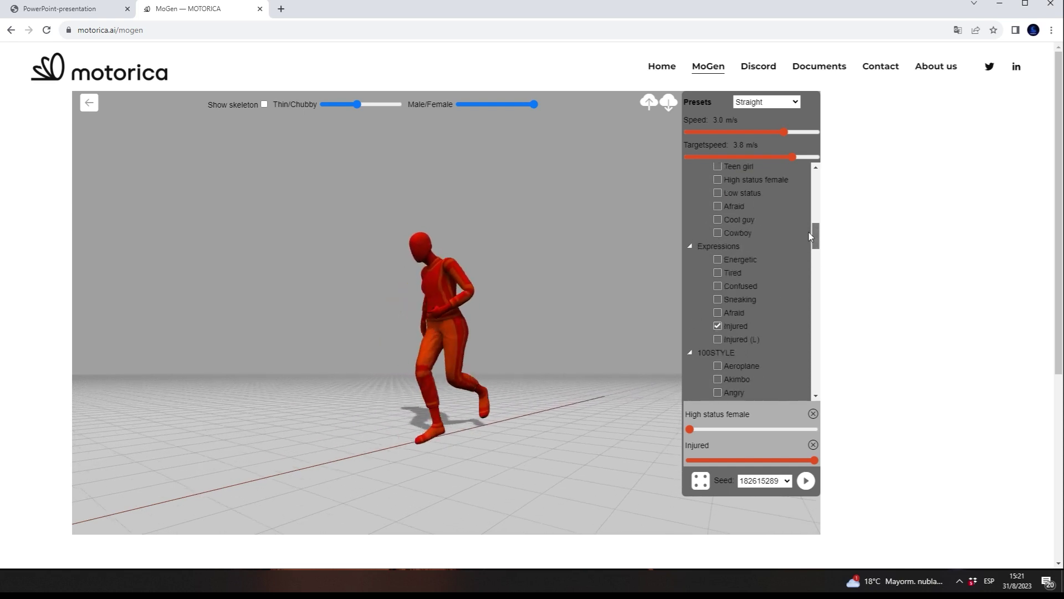
pyautogui.click(722, 326)
# Step: Add Aeroplane at full weight over High status female and generate
pyautogui.click(726, 366)
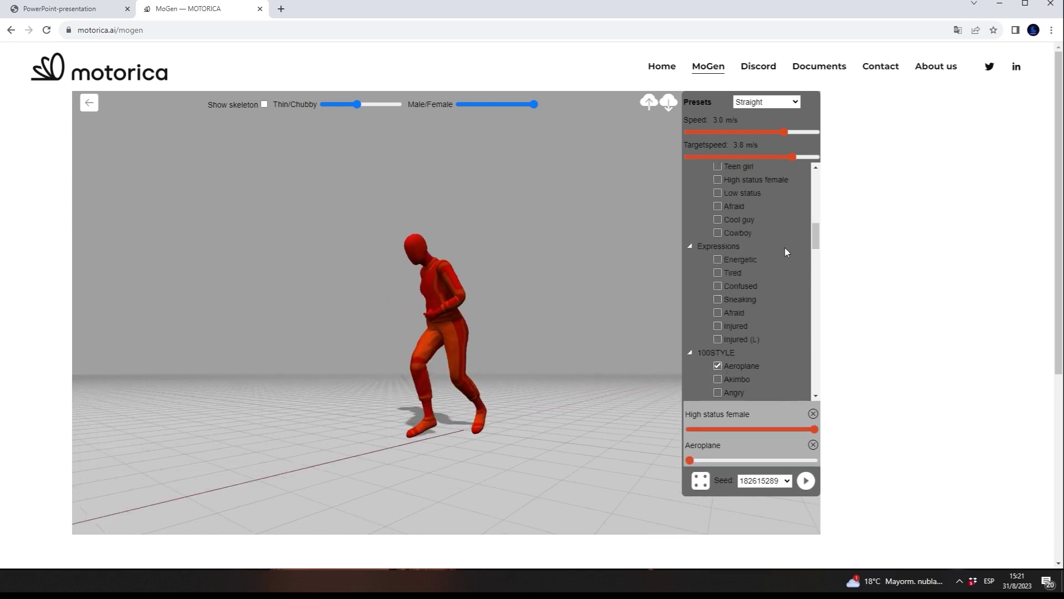
pyautogui.moveTo(816, 244)
pyautogui.mouseDown()
pyautogui.moveTo(816, 205)
pyautogui.moveTo(825, 348)
pyautogui.moveTo(809, 263)
pyautogui.mouseUp()
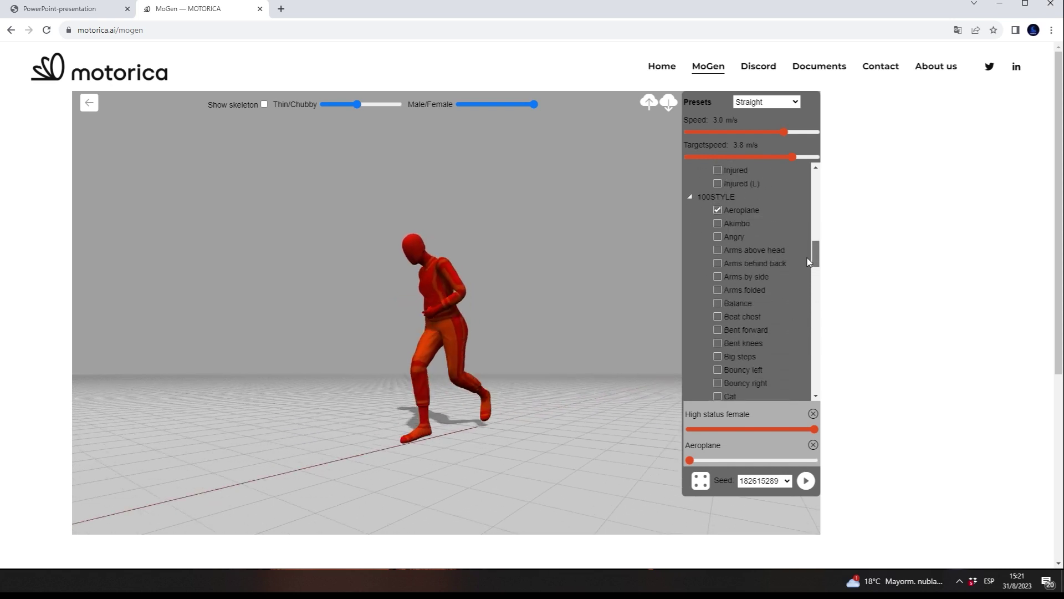
pyautogui.moveTo(793, 459); pyautogui.dragTo(811, 493)
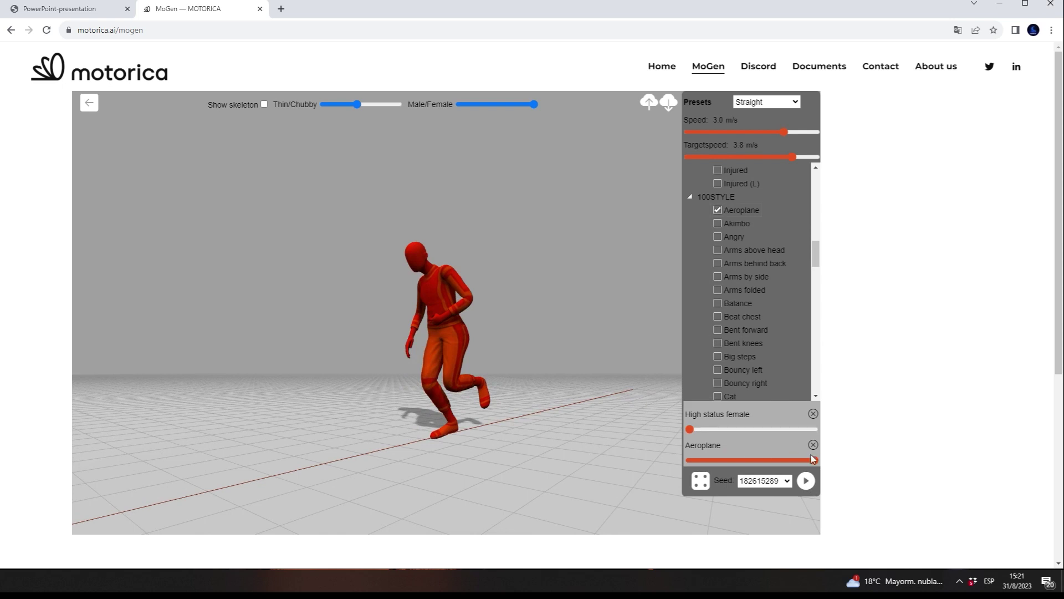
pyautogui.click(806, 481)
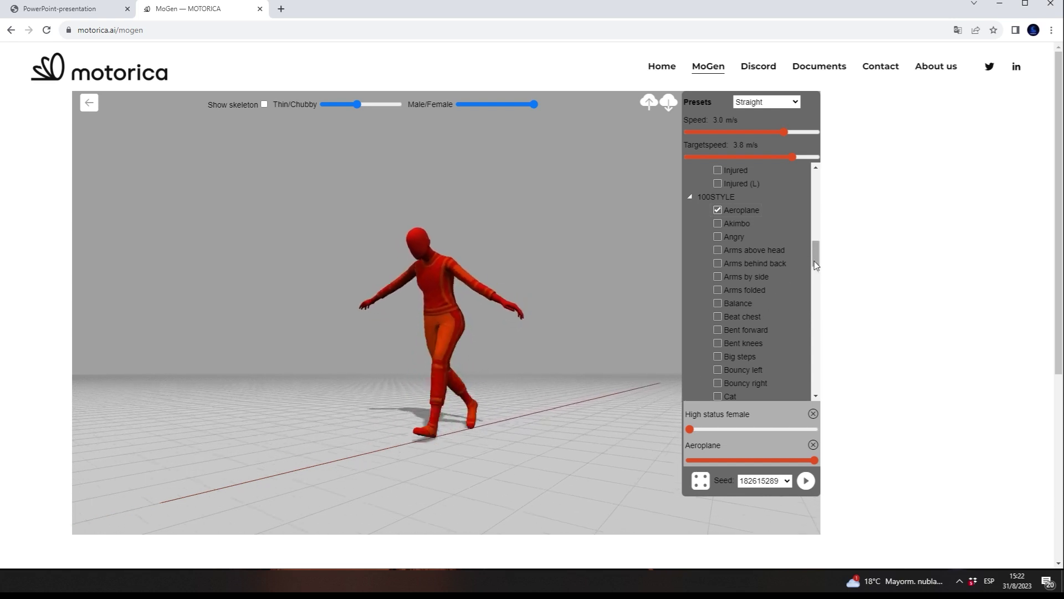
# Step: Replace Aeroplane with the Superman style at full strength
pyautogui.moveTo(815, 264); pyautogui.dragTo(831, 335)
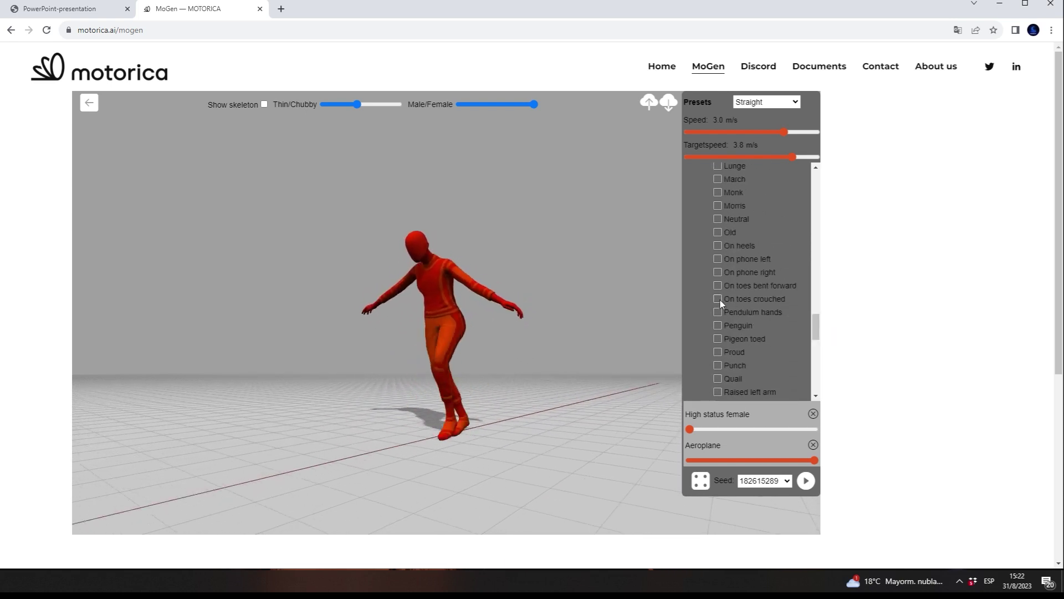
pyautogui.scroll(10, 804, 262)
pyautogui.click(718, 271)
pyautogui.scroll(-15, 810, 294)
pyautogui.click(717, 276)
pyautogui.moveTo(752, 466); pyautogui.dragTo(816, 460)
# Step: Generate the Superman walk with High status female at zero and download the motion
pyautogui.click(805, 480)
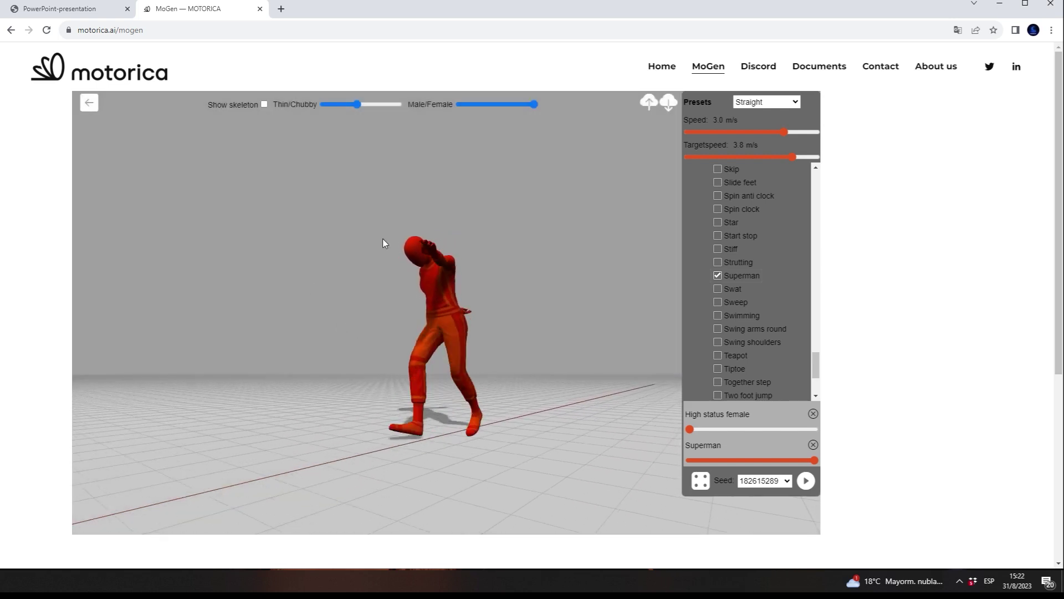
pyautogui.moveTo(382, 240)
pyautogui.mouseDown()
pyautogui.moveTo(422, 291)
pyautogui.moveTo(390, 278)
pyautogui.mouseUp()
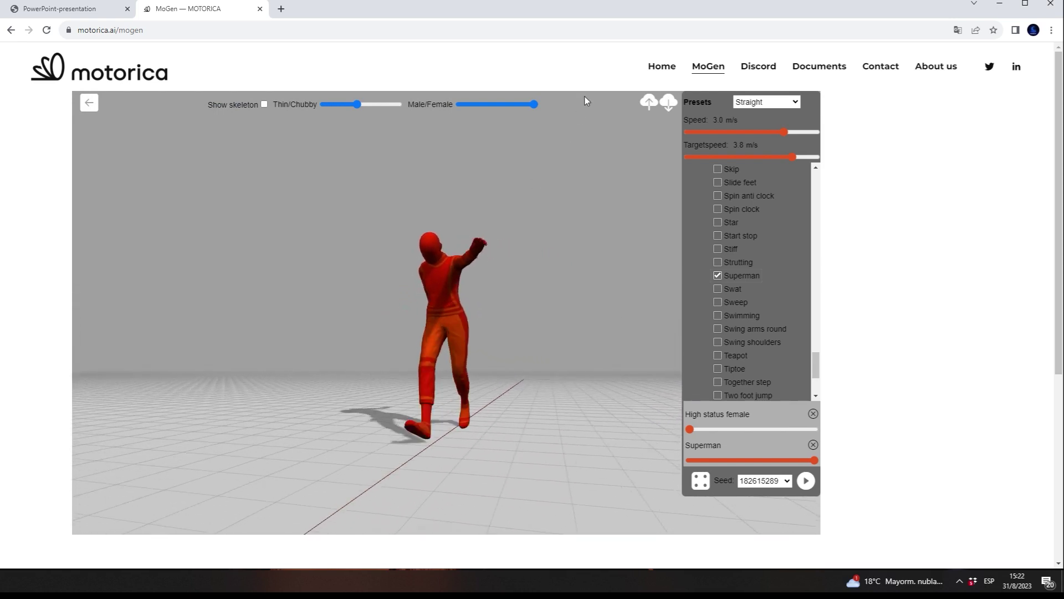
pyautogui.click(671, 106)
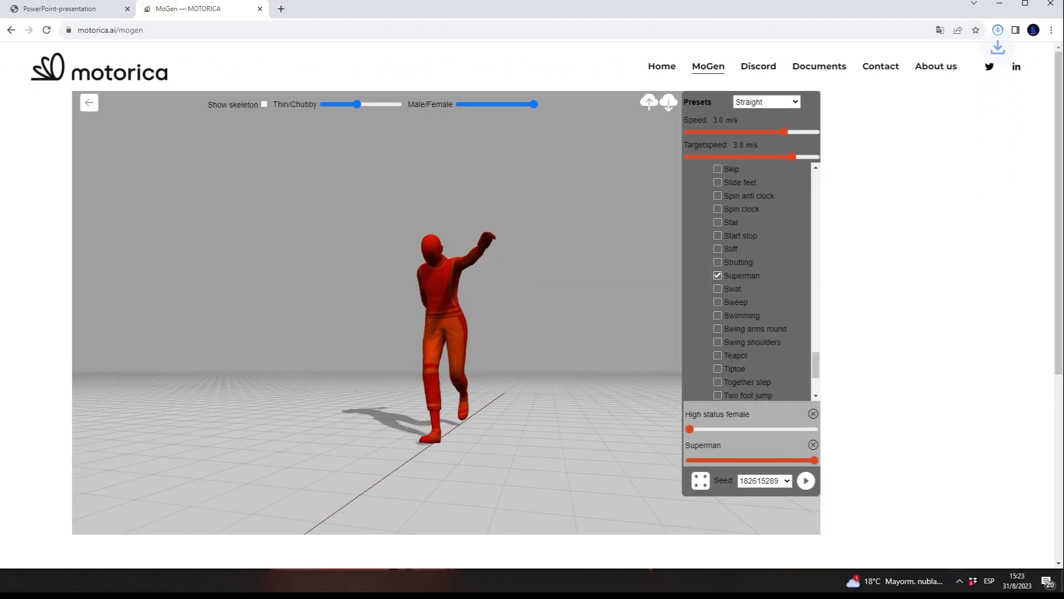
# Step: Confirm the 753 KB Superman .fbx finished downloading and open the Quickstart Guide PDF from Documents
pyautogui.click(998, 30)
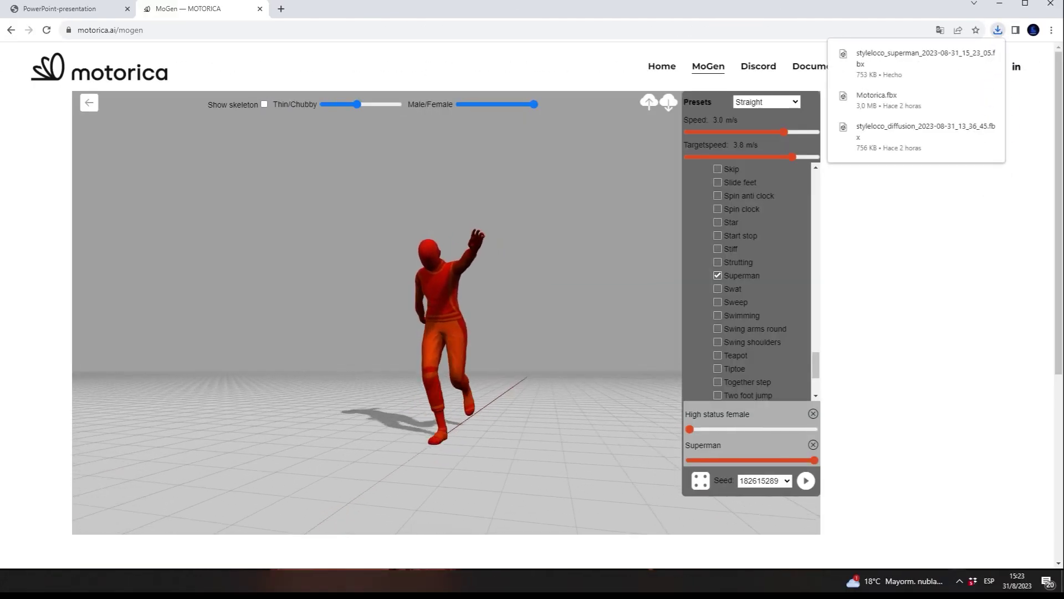
pyautogui.click(759, 68)
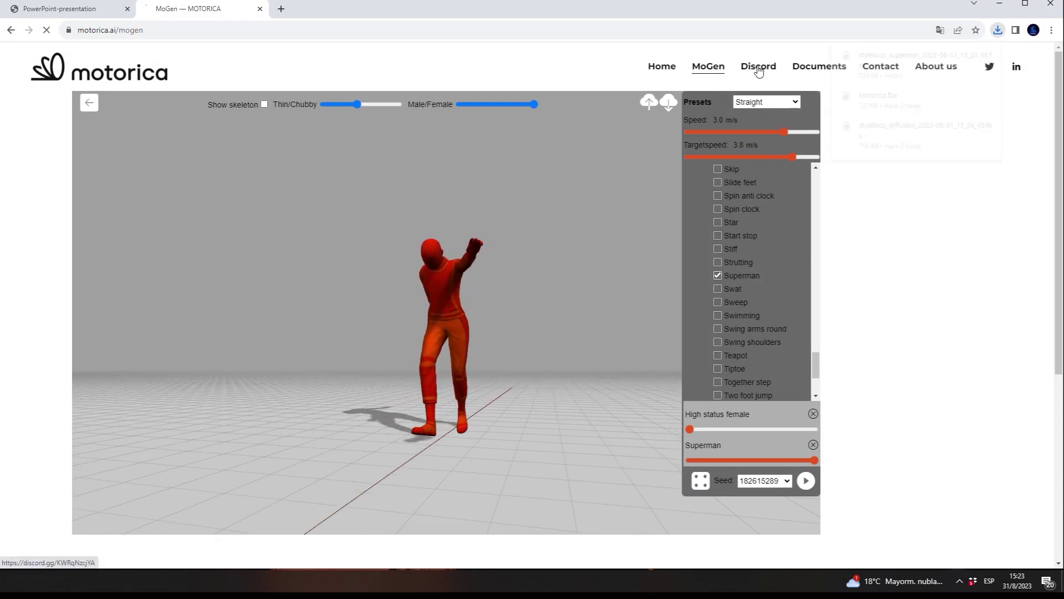
pyautogui.moveTo(810, 72)
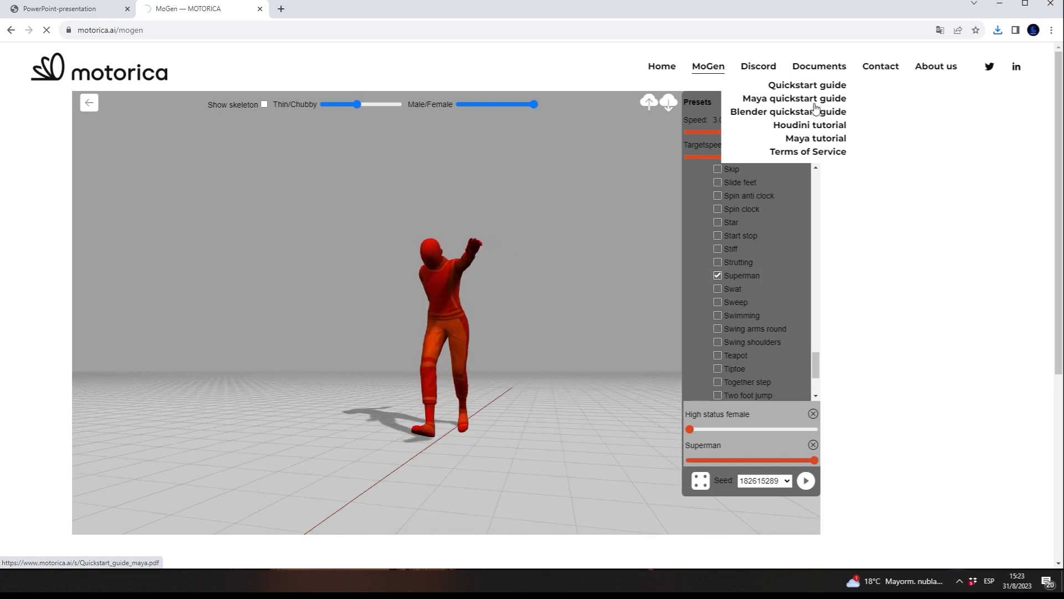
pyautogui.click(815, 85)
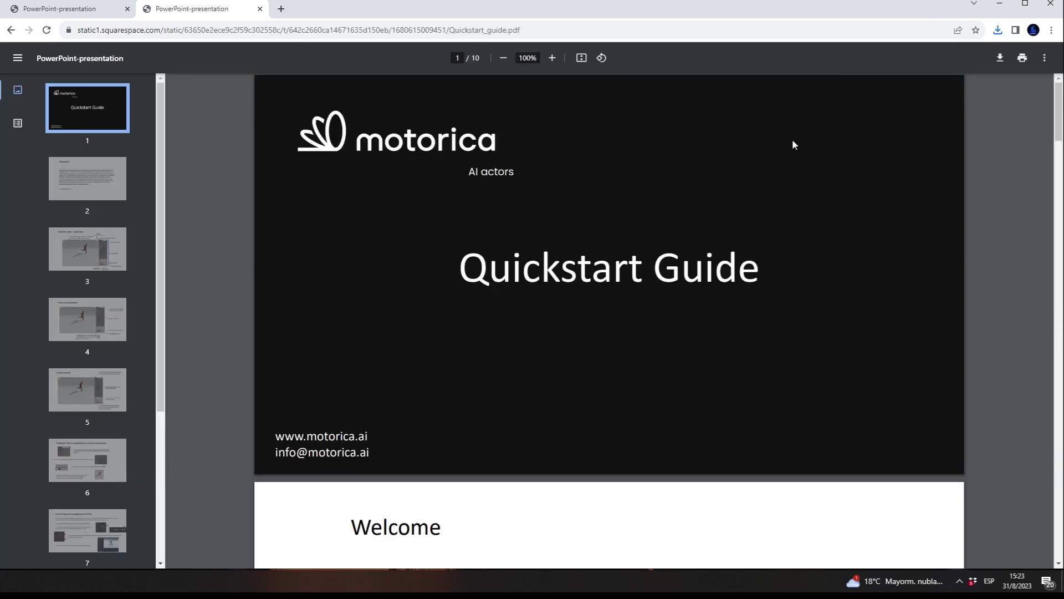
# Step: Scroll the Quickstart Guide down to page 7's Importing and retargeting in Unreal section
pyautogui.scroll(-10, 792, 144)
pyautogui.scroll(-6, 720, 183)
pyautogui.scroll(-1, 665, 221)
pyautogui.scroll(-20, 589, 260)
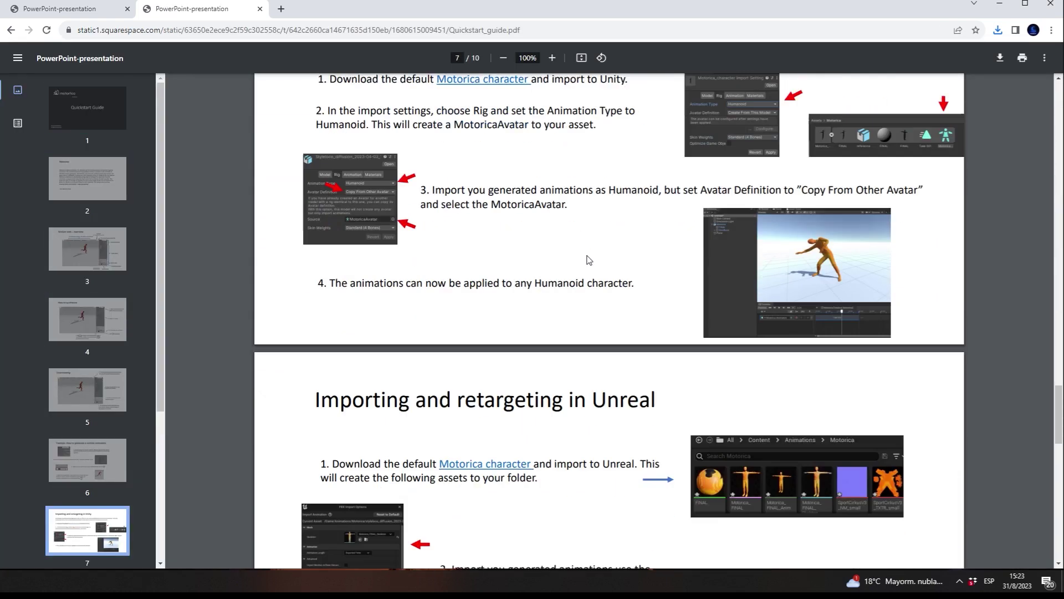
pyautogui.scroll(-3, 589, 259)
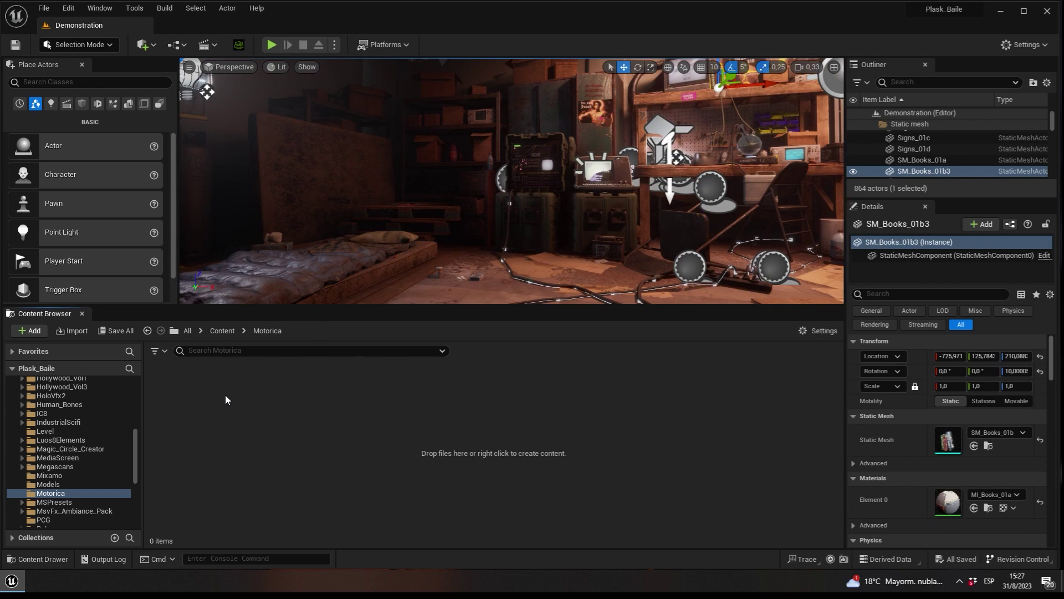
# Step: Import Motorica.fbx into /Game/Motorica, reviewing the FBX import options before Import All
pyautogui.rightClick(225, 396)
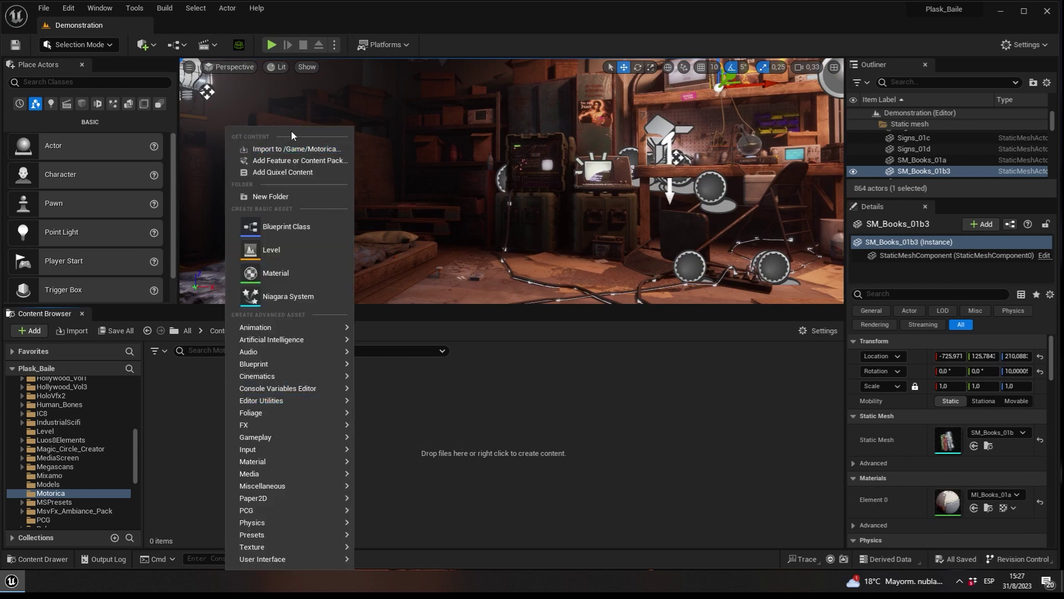
pyautogui.click(297, 149)
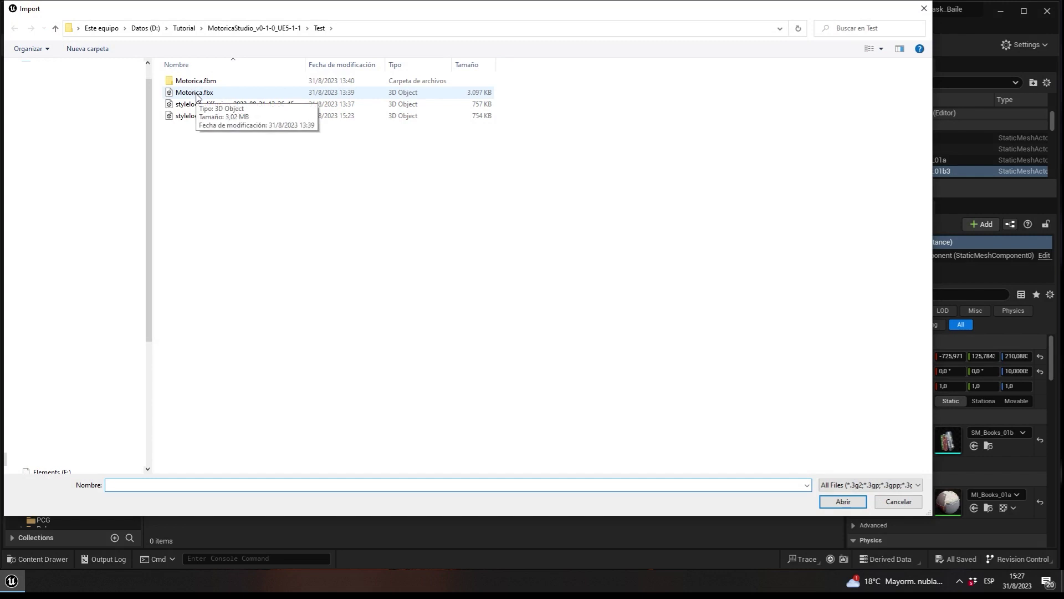
pyautogui.click(193, 92)
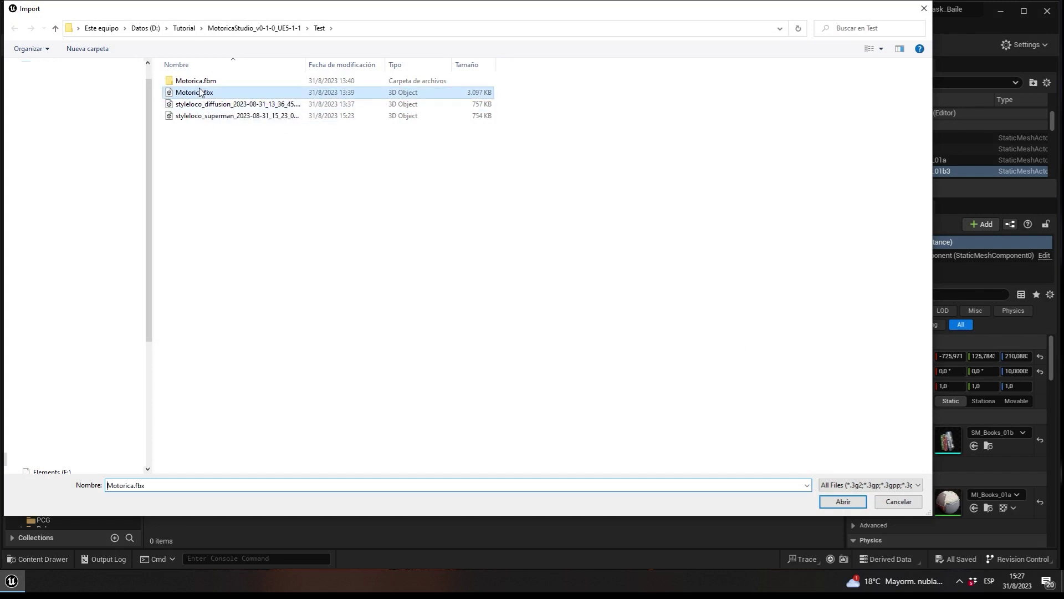
pyautogui.click(843, 501)
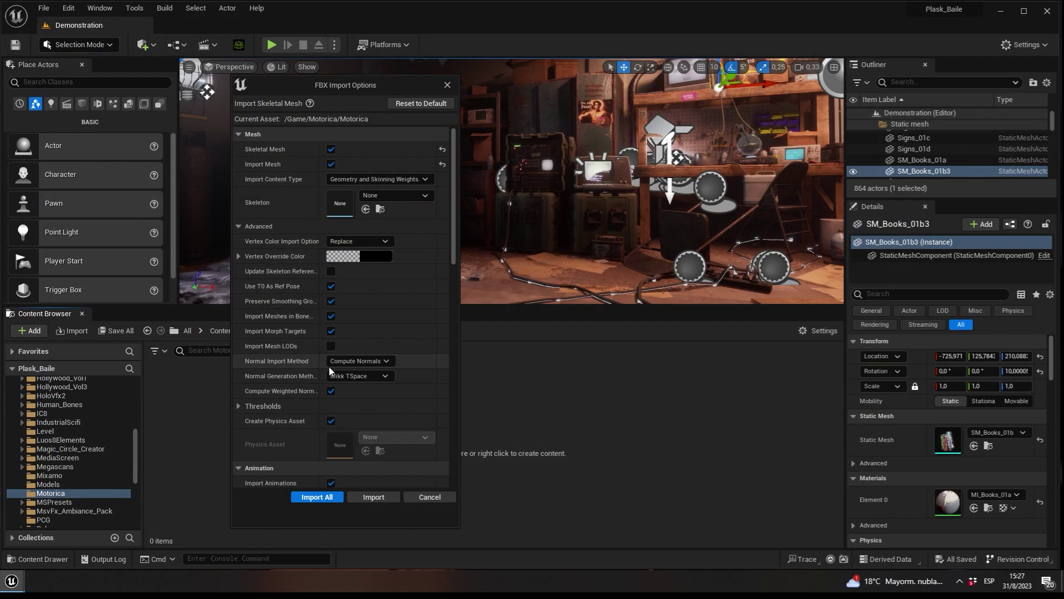
pyautogui.moveTo(450, 254)
pyautogui.mouseDown()
pyautogui.moveTo(462, 350)
pyautogui.moveTo(465, 186)
pyautogui.mouseUp()
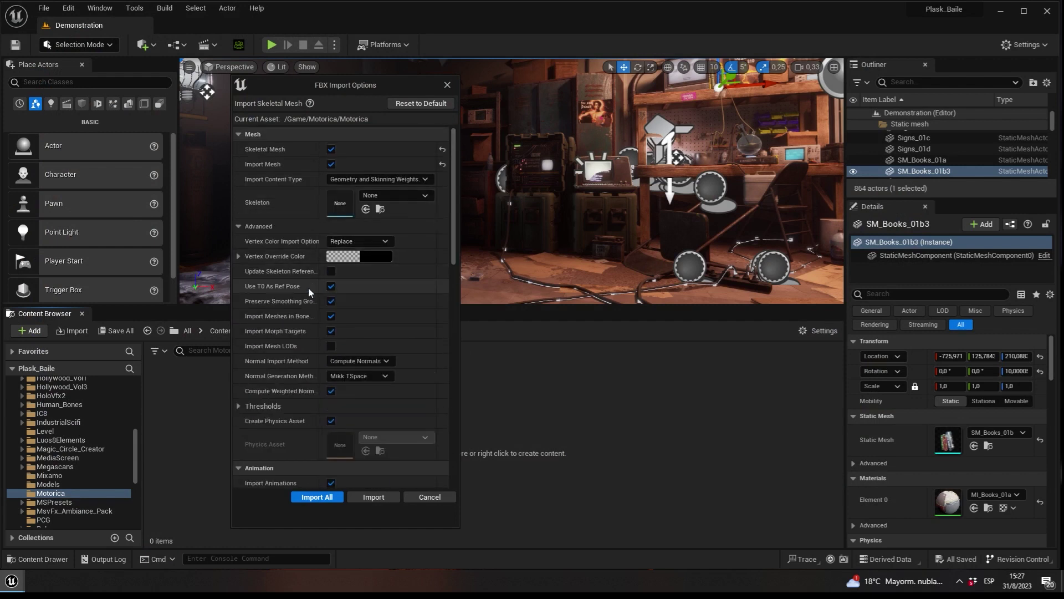
pyautogui.moveTo(455, 257); pyautogui.dragTo(447, 353)
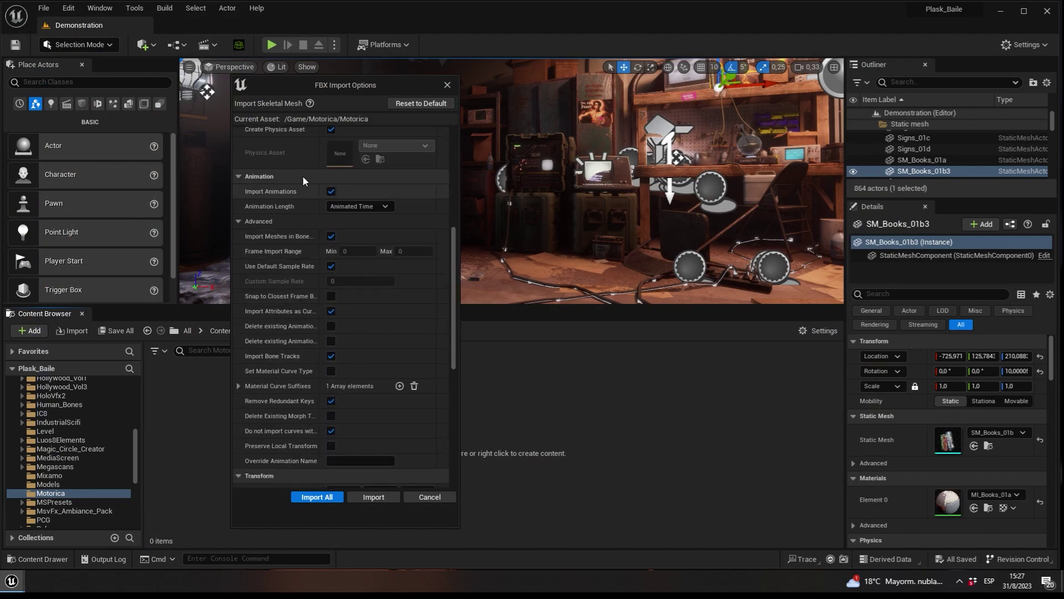
pyautogui.moveTo(454, 352); pyautogui.dragTo(434, 254)
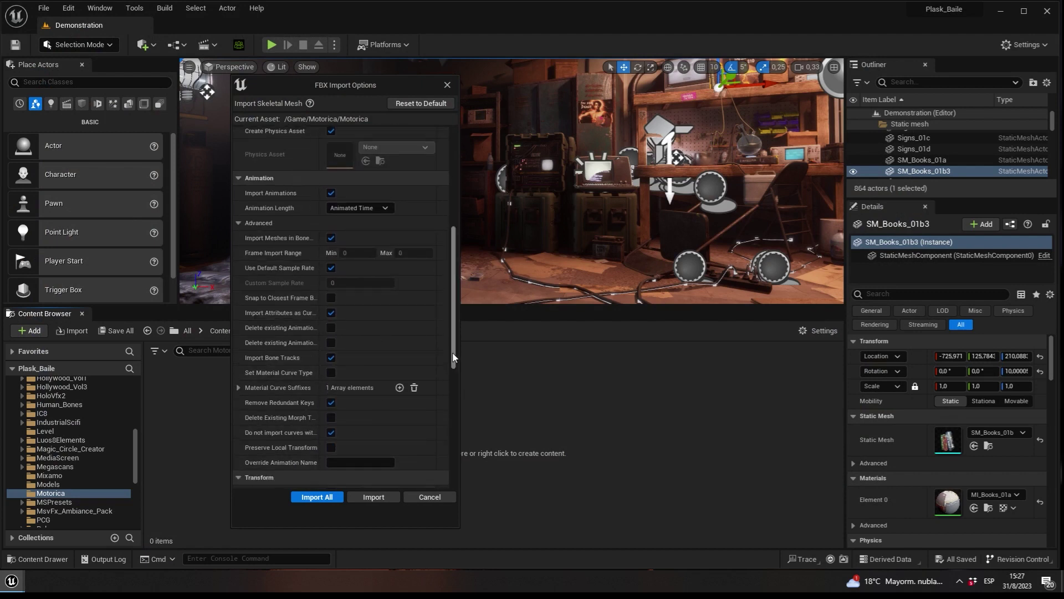
pyautogui.click(317, 496)
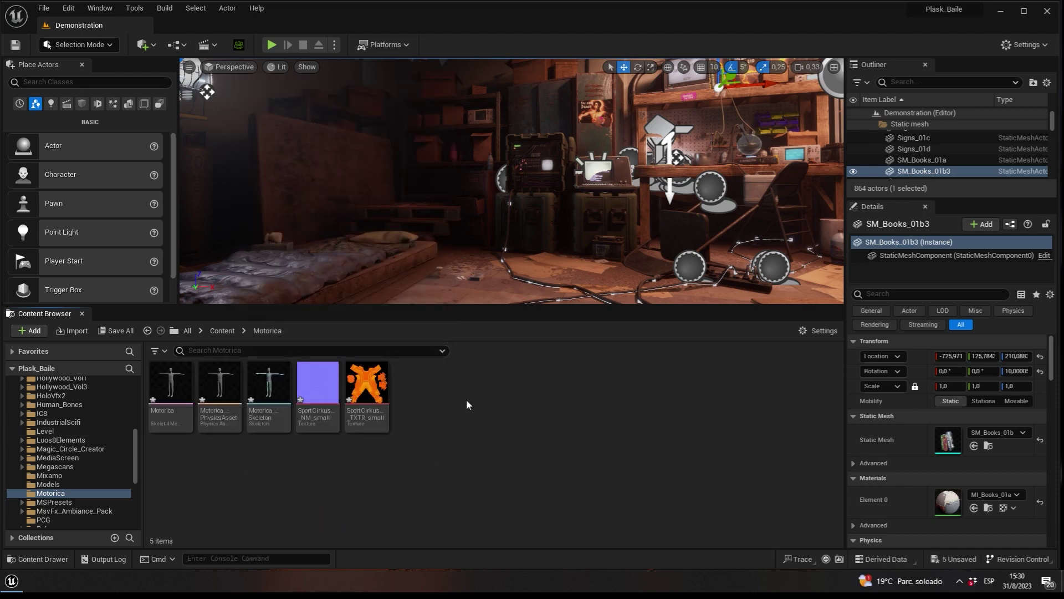
# Step: Start importing the styleloco_superman fbx into /Game/Motorica
pyautogui.rightClick(467, 399)
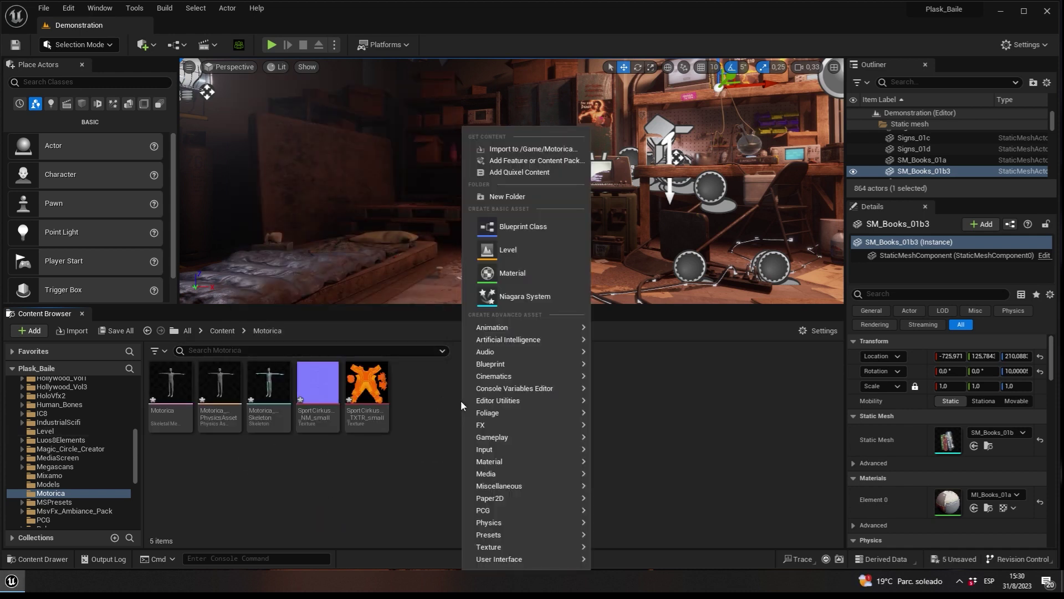
pyautogui.click(521, 148)
pyautogui.click(237, 115)
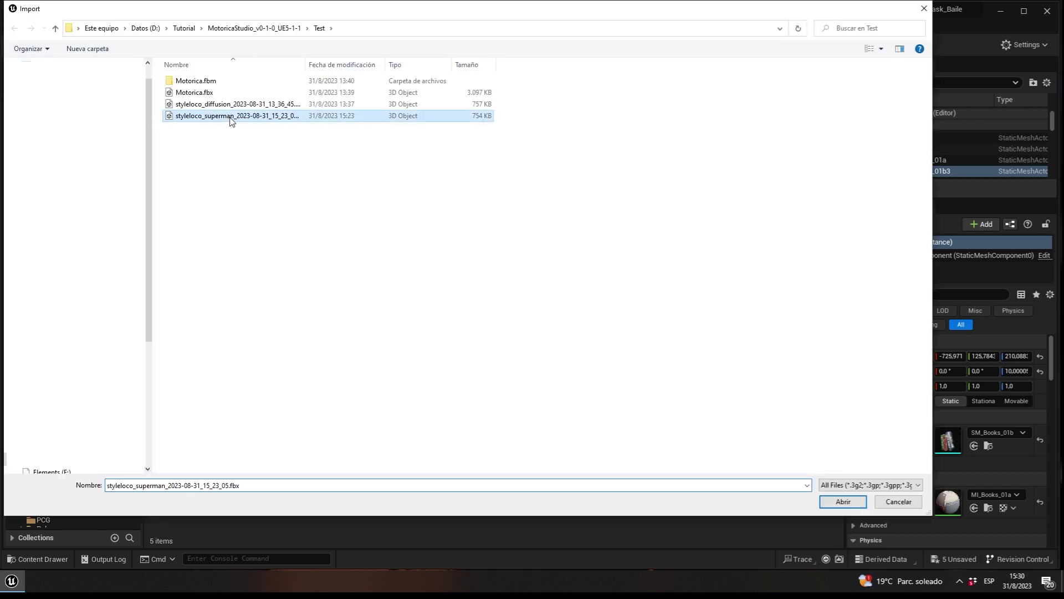
pyautogui.click(832, 498)
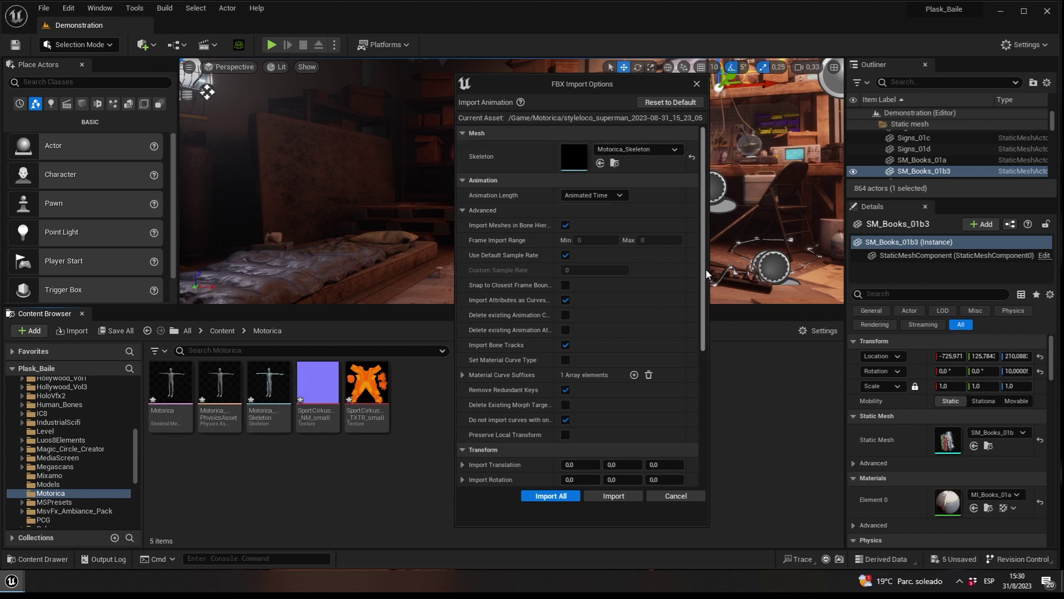
# Step: Import the animation onto Motorica_Skeleton with Import All, then clear and close the Message Log
pyautogui.scroll(-3, 706, 271)
pyautogui.scroll(3, 706, 272)
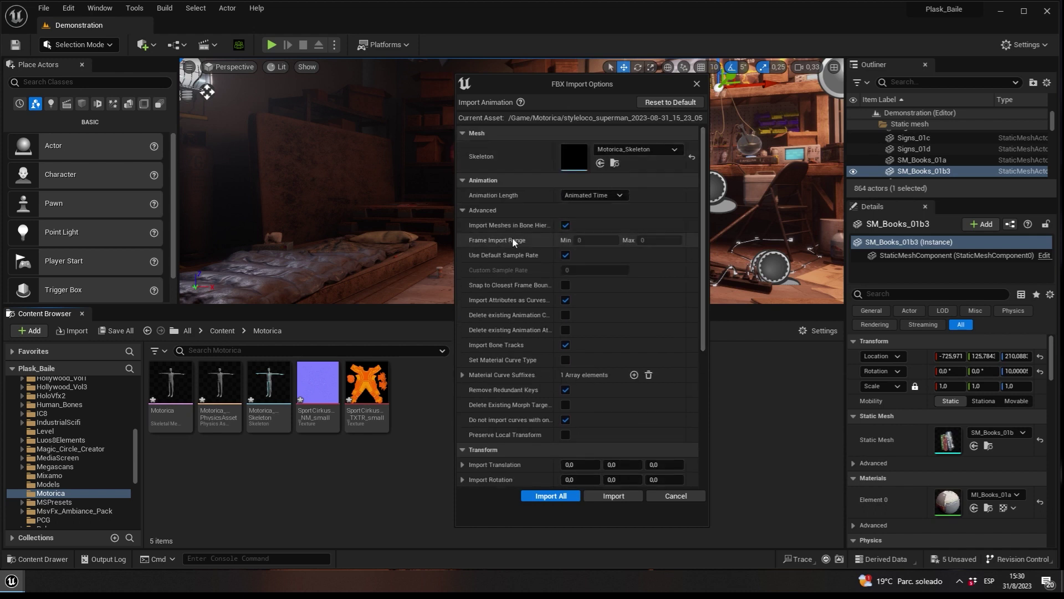
pyautogui.scroll(-3, 612, 264)
pyautogui.scroll(-3, 616, 264)
pyautogui.scroll(5, 616, 264)
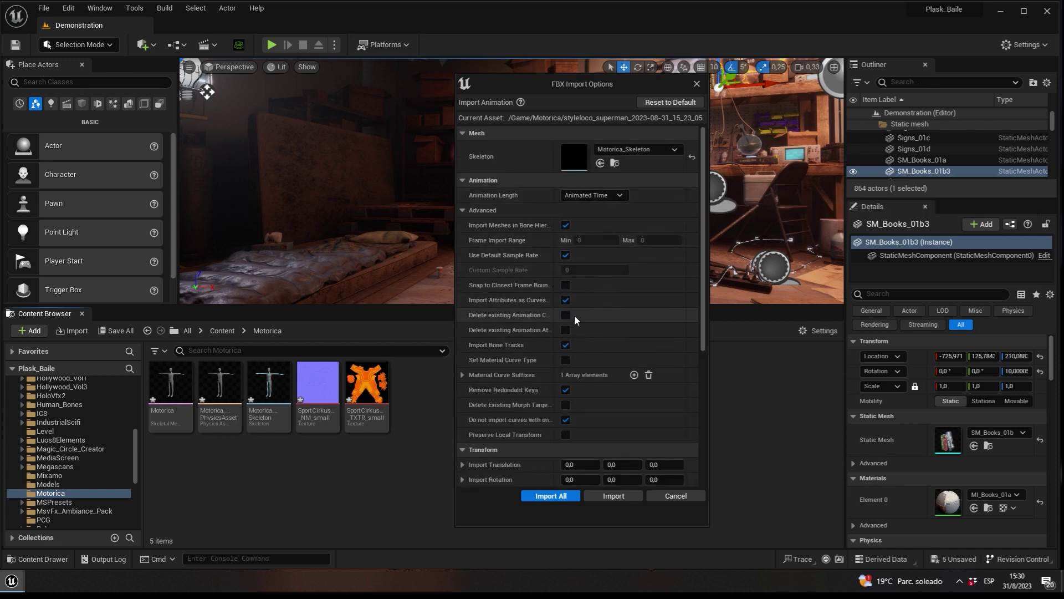
pyautogui.scroll(-3, 602, 325)
pyautogui.scroll(3, 603, 316)
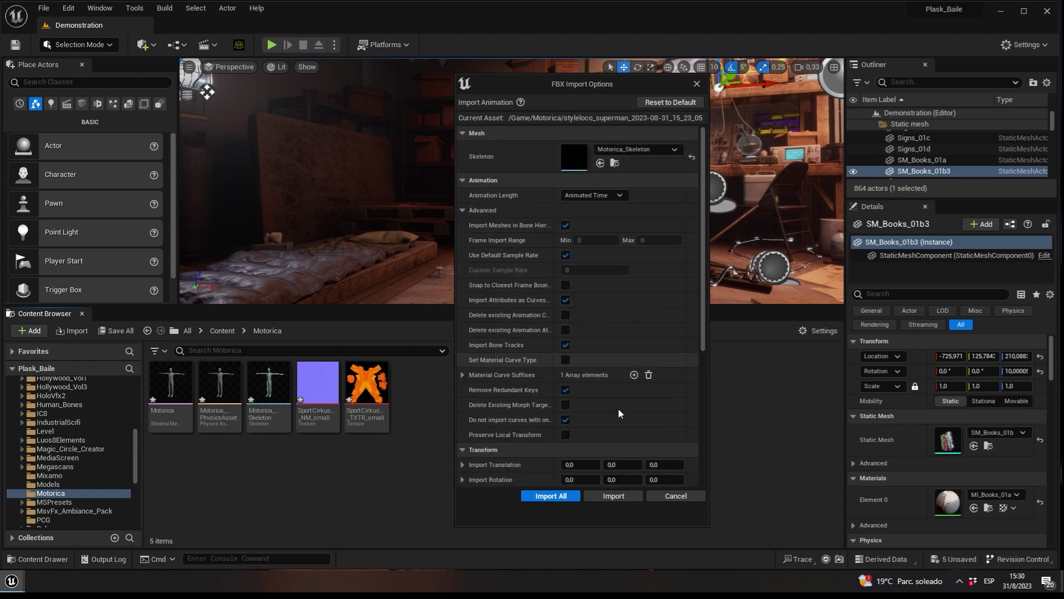
pyautogui.click(550, 495)
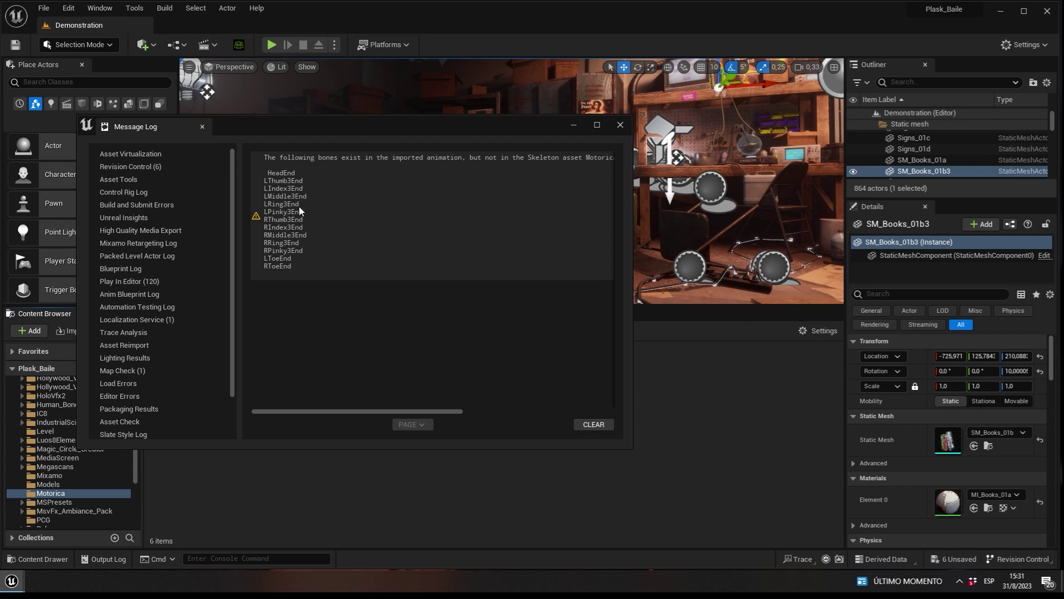
pyautogui.click(595, 425)
pyautogui.click(620, 125)
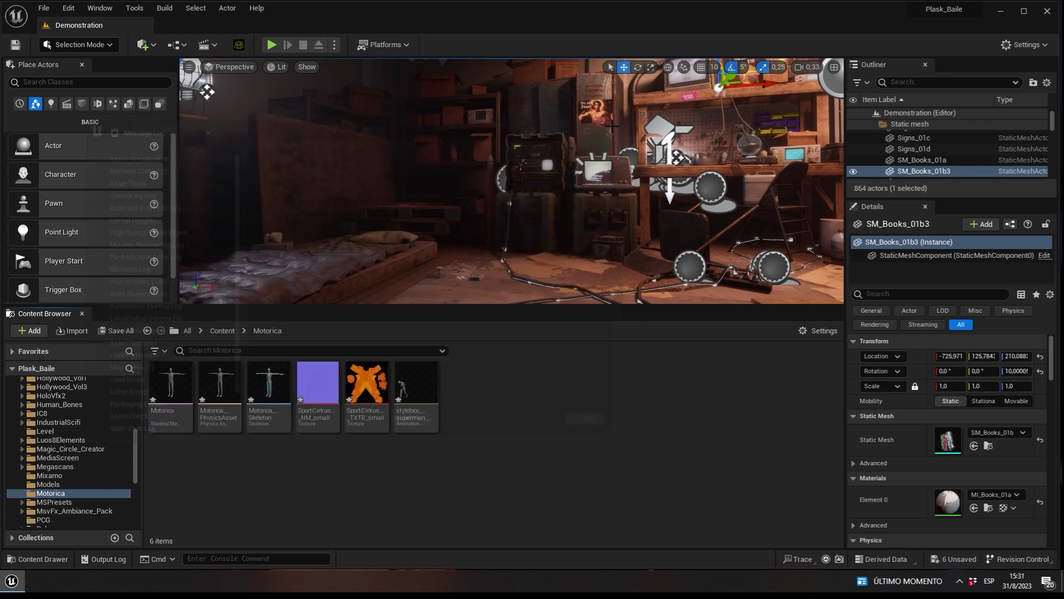
# Step: Open the Superman animation, play it from frame 0, scrub back to frame 13, then close it
pyautogui.doubleClick(416, 389)
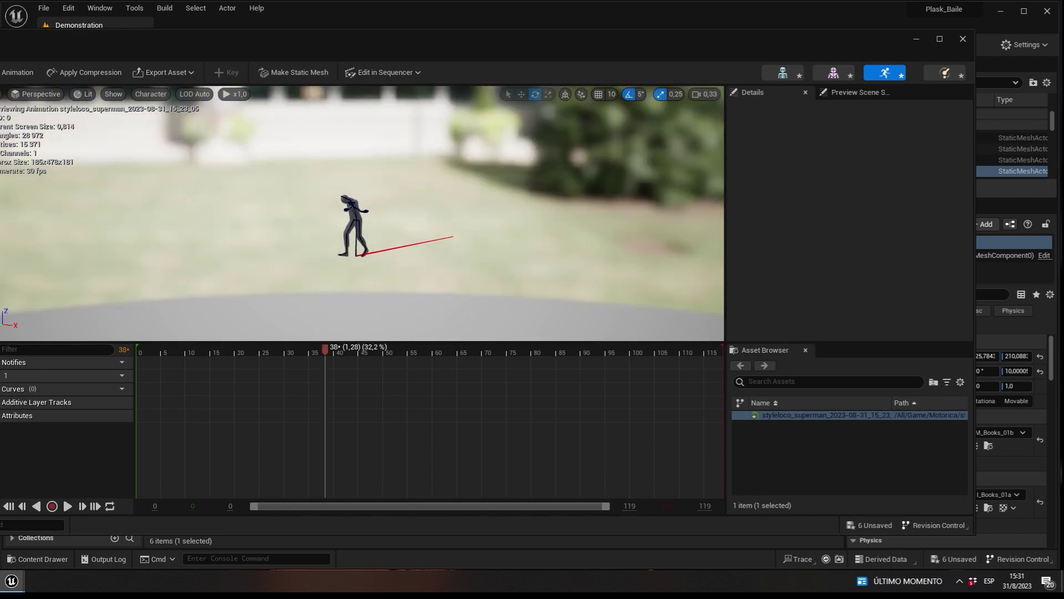
pyautogui.moveTo(447, 157); pyautogui.dragTo(421, 166, button='right')
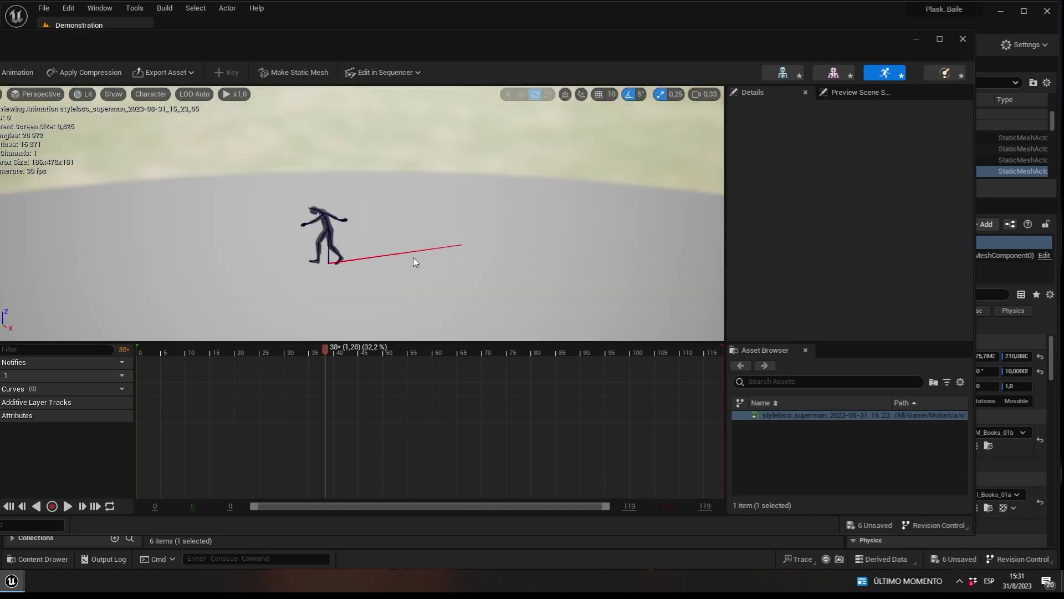
pyautogui.scroll(1, 413, 257)
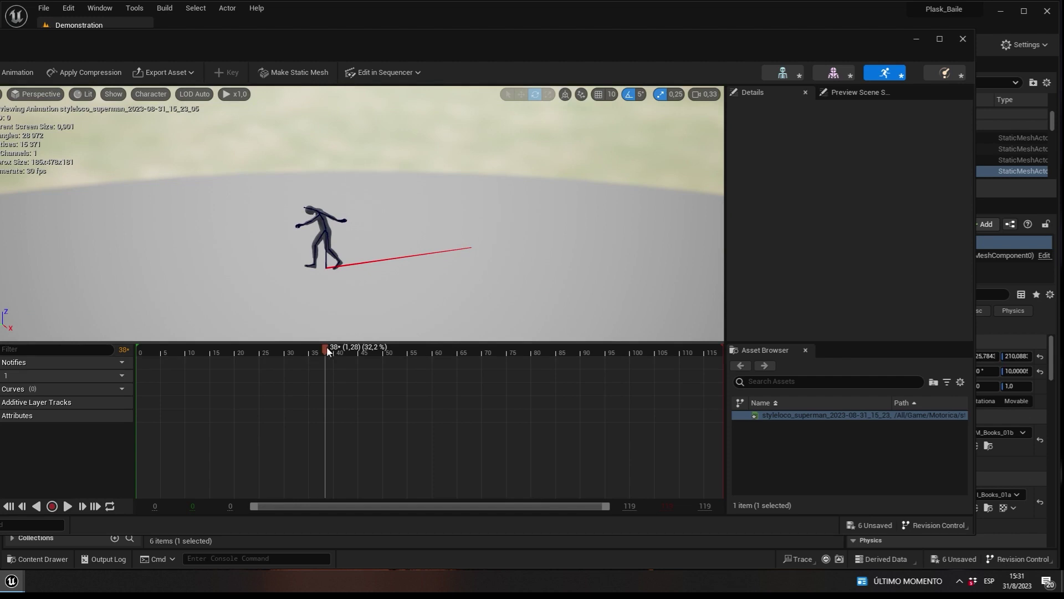
pyautogui.moveTo(327, 351); pyautogui.dragTo(132, 346)
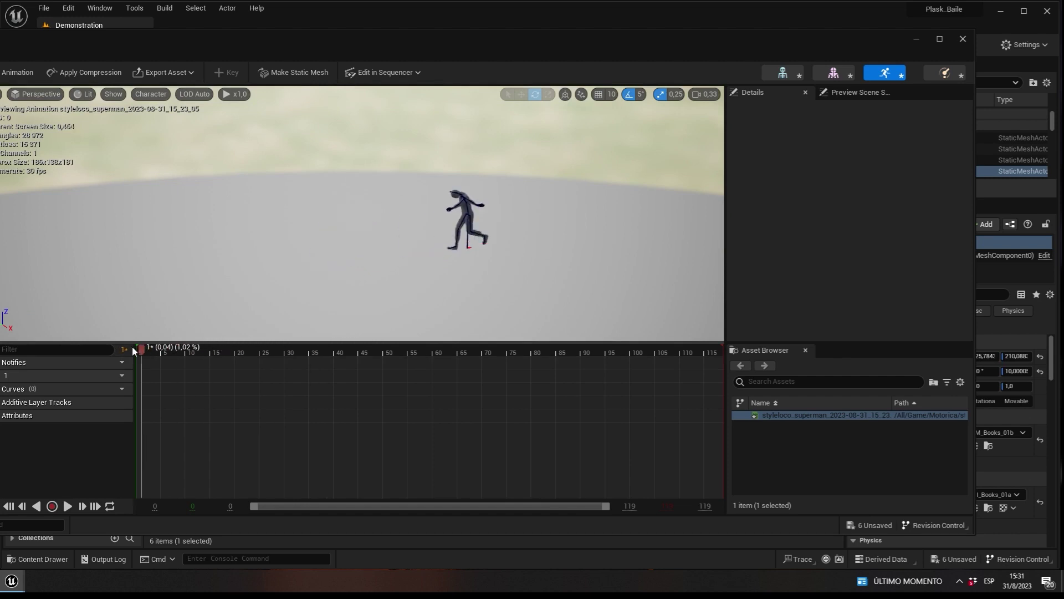
pyautogui.click(67, 506)
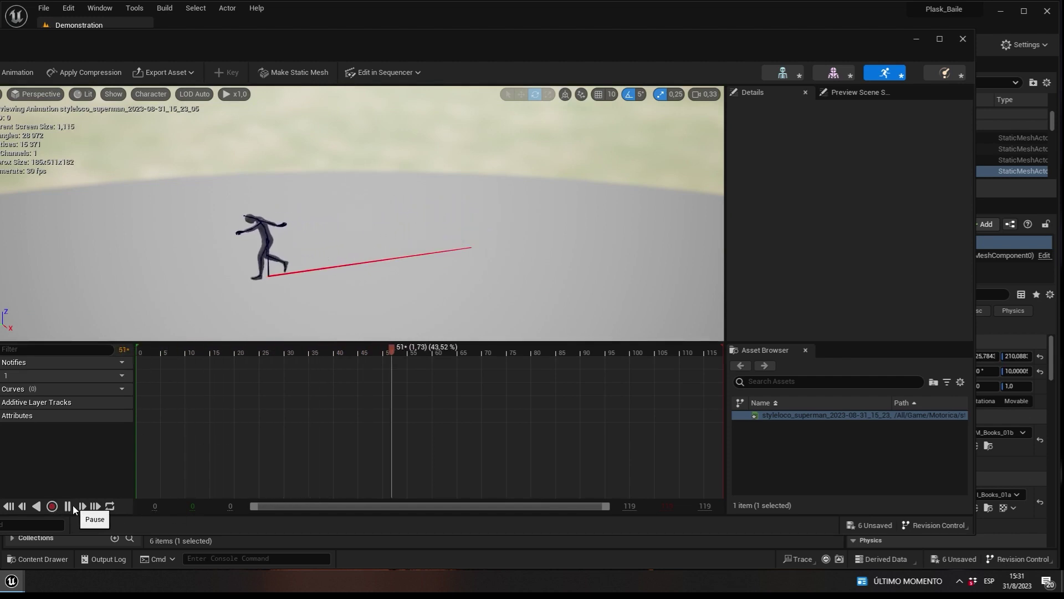
pyautogui.click(73, 505)
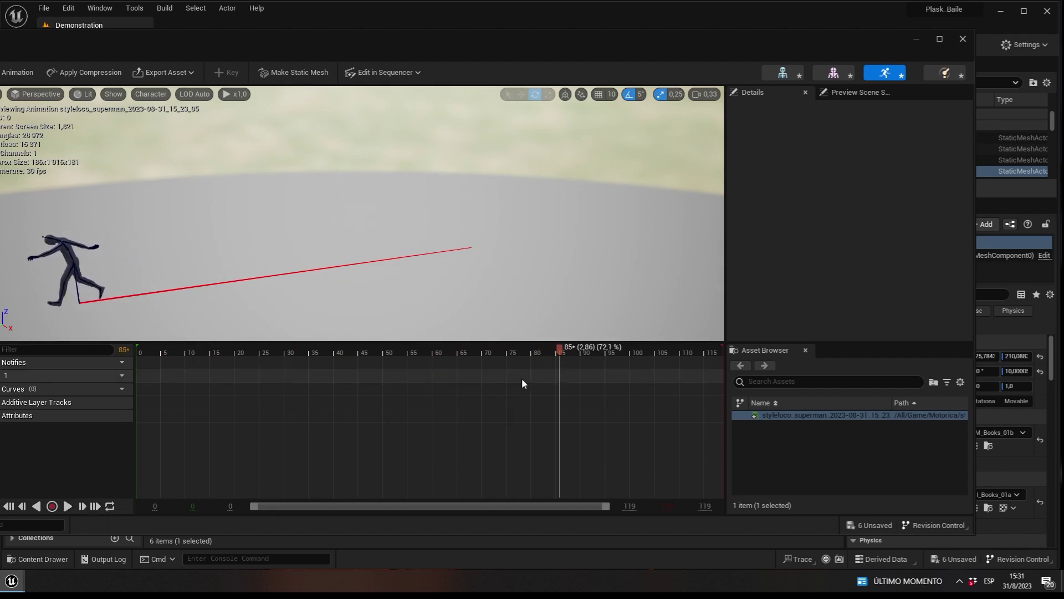
pyautogui.moveTo(559, 348); pyautogui.dragTo(202, 357)
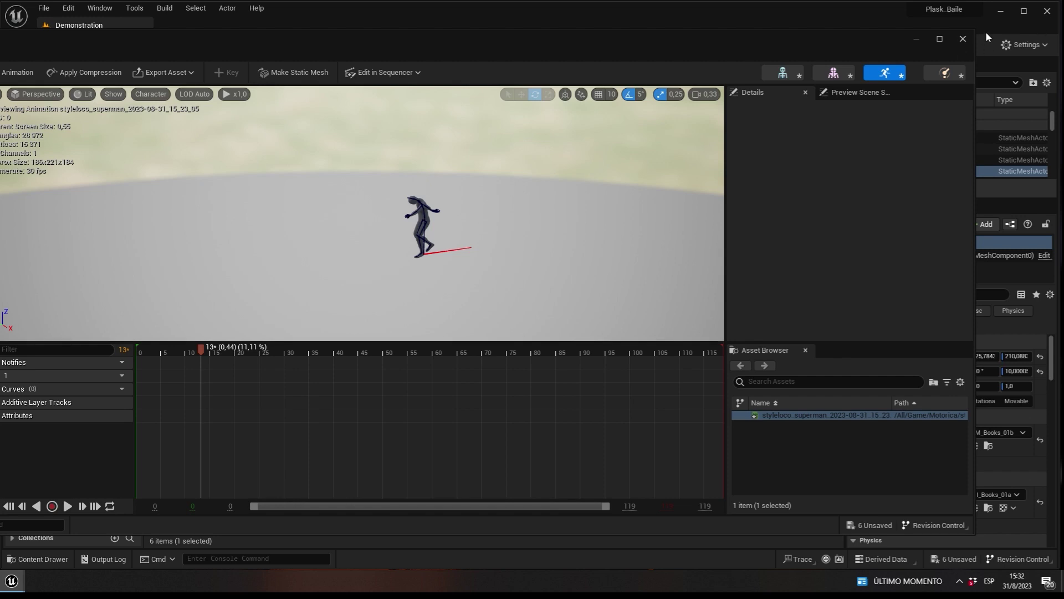
pyautogui.click(963, 38)
pyautogui.moveTo(186, 398)
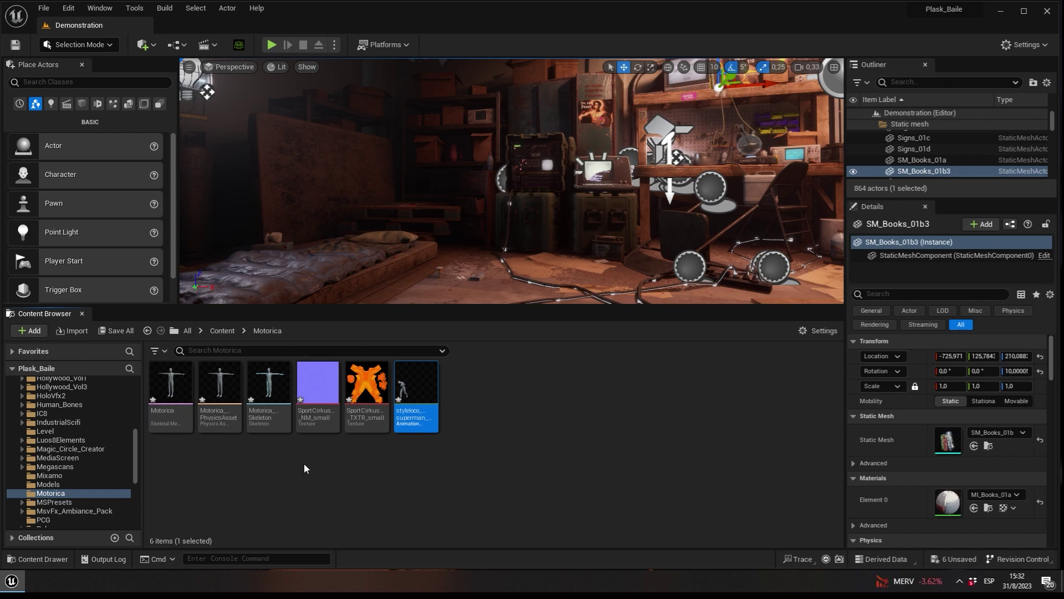
# Step: Create an IK Rig asset via Animation > IK Rig and name it IK_Moto
pyautogui.rightClick(313, 476)
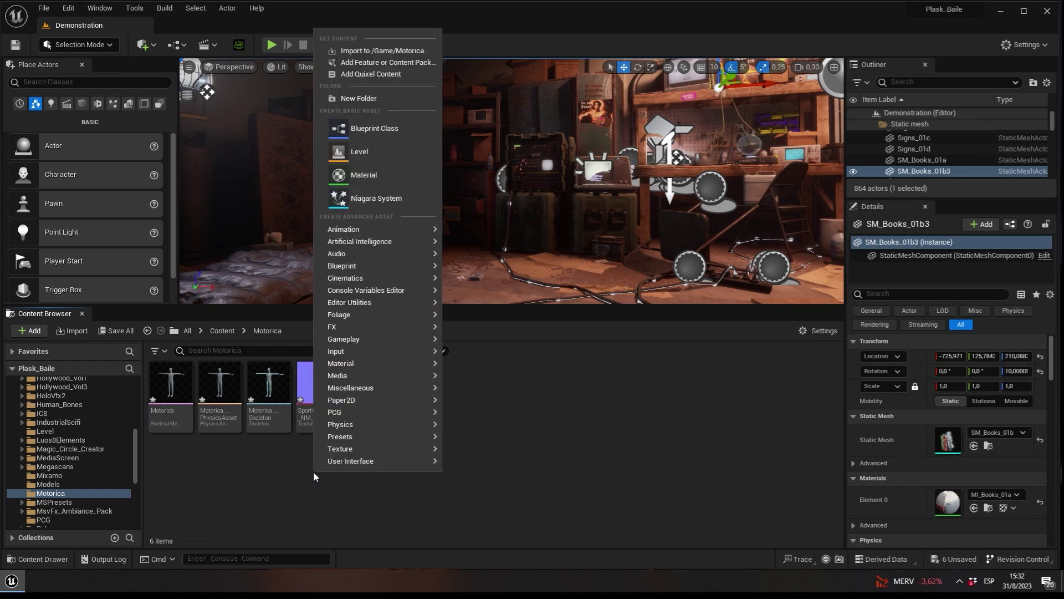
pyautogui.moveTo(360, 241)
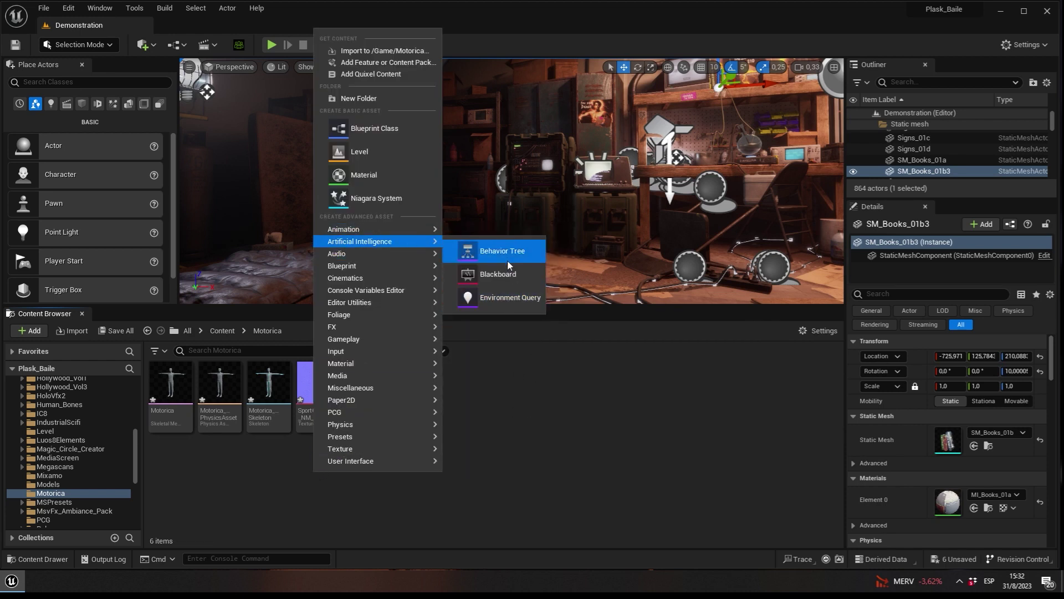
pyautogui.moveTo(477, 451)
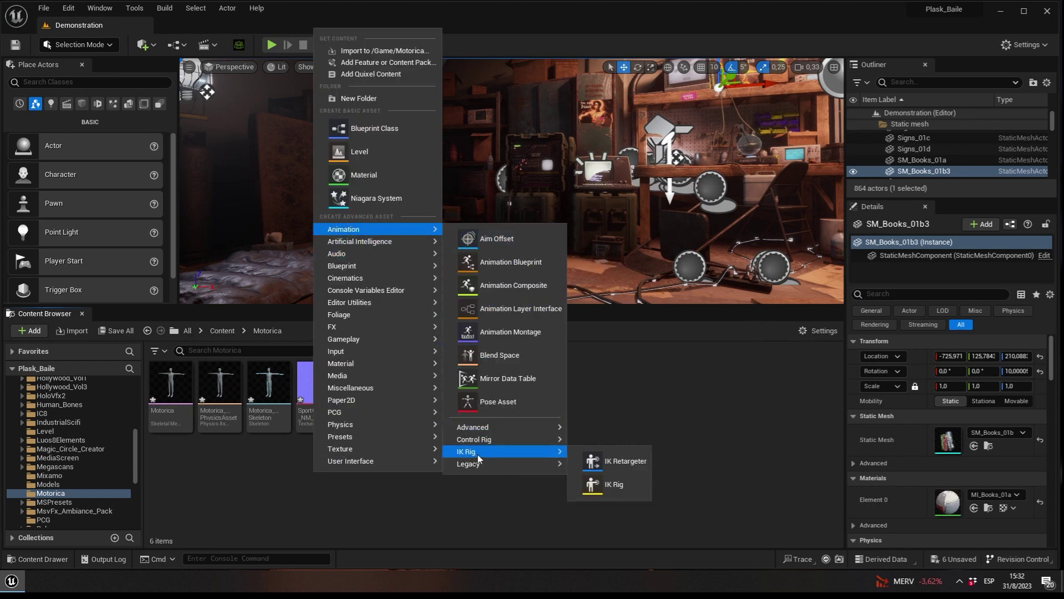
pyautogui.click(608, 487)
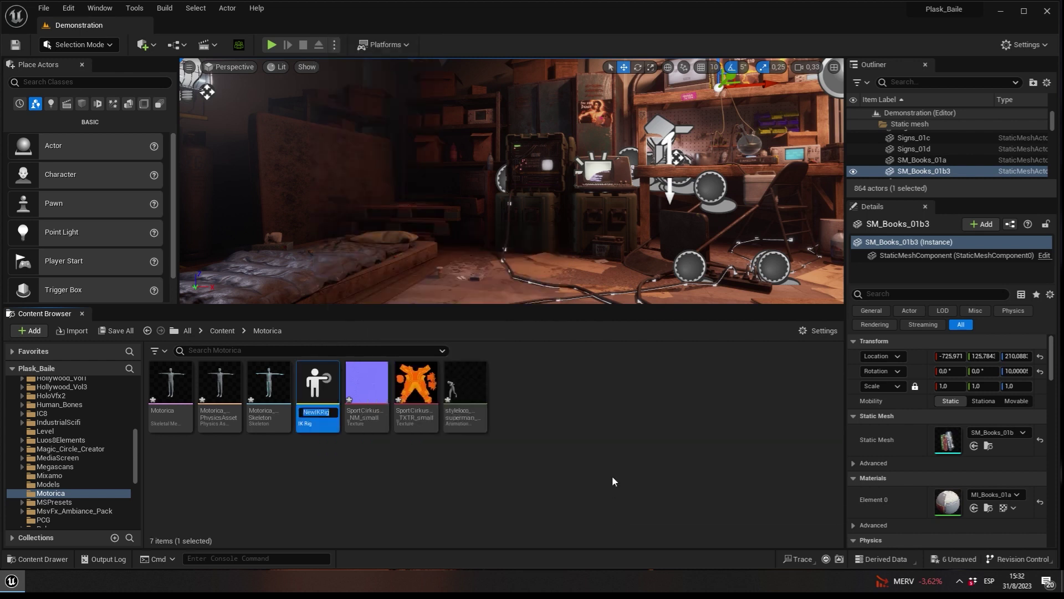
pyautogui.write('IK_Moto')
pyautogui.press('Return')
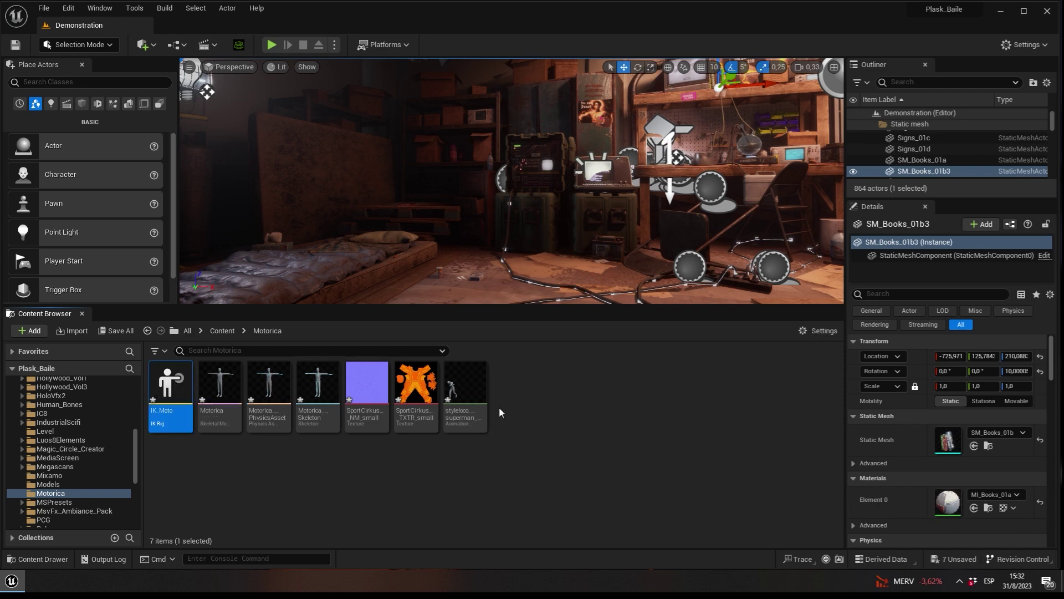
# Step: Open IK_Moto, set its Preview Skeletal Mesh to Motorica, and inspect the character in the viewport
pyautogui.doubleClick(173, 382)
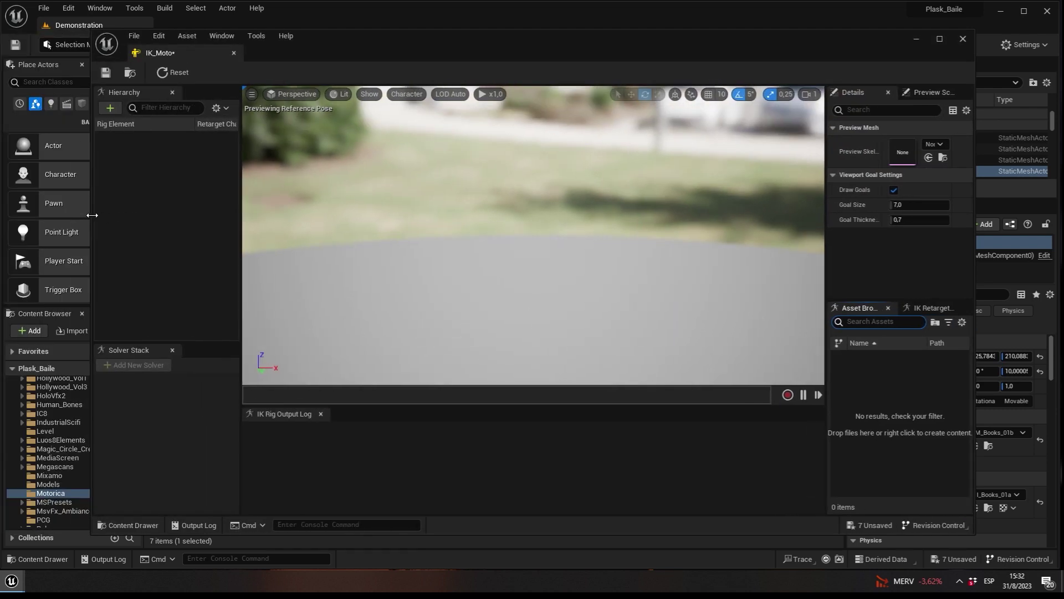
pyautogui.click(933, 145)
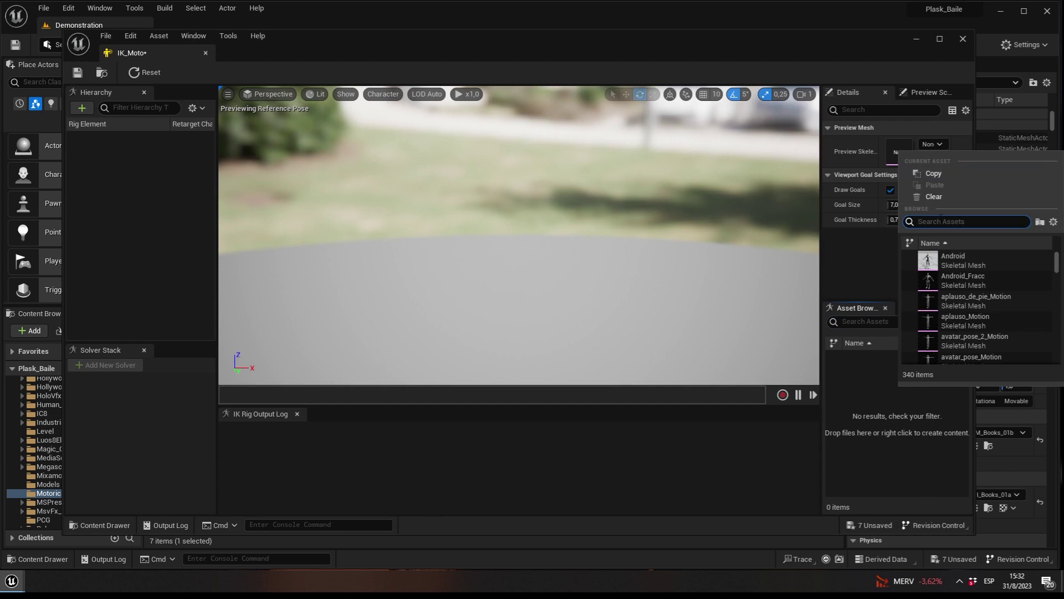
pyautogui.write('Moto')
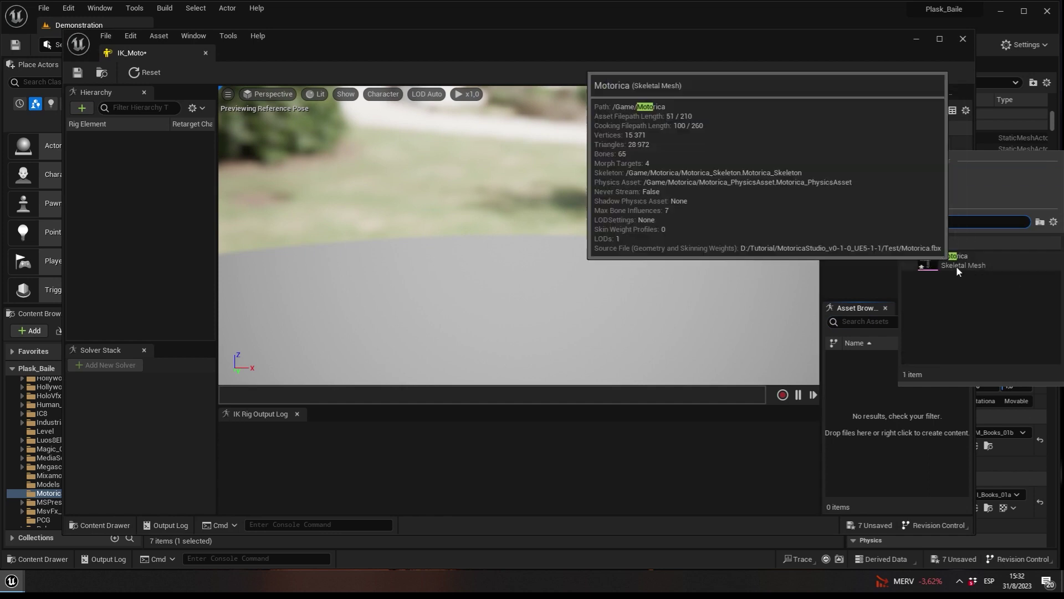
pyautogui.click(957, 265)
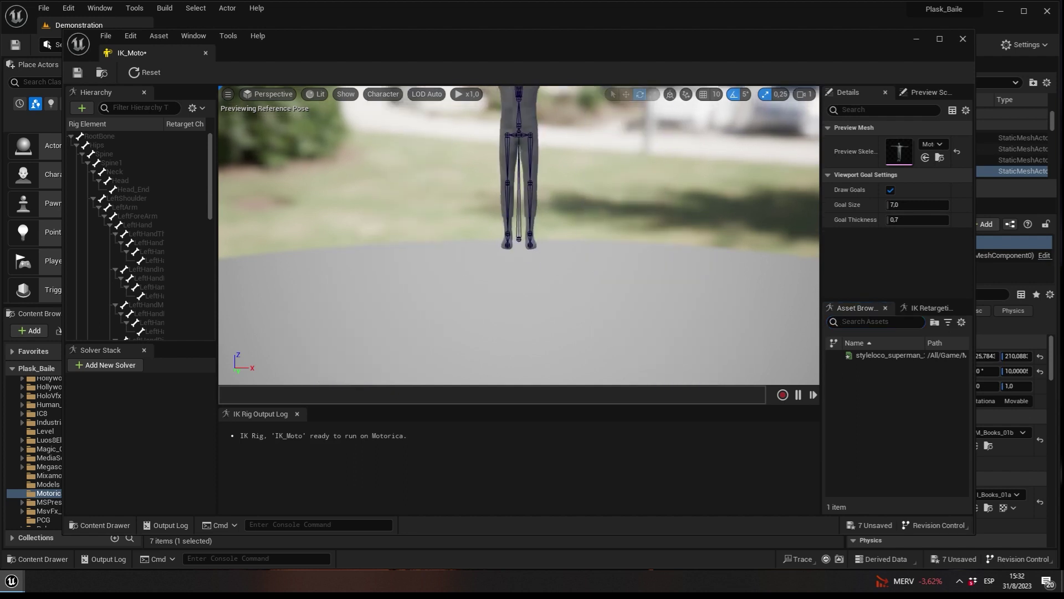
pyautogui.scroll(2, 544, 234)
pyautogui.scroll(4, 544, 234)
pyautogui.scroll(-6, 545, 231)
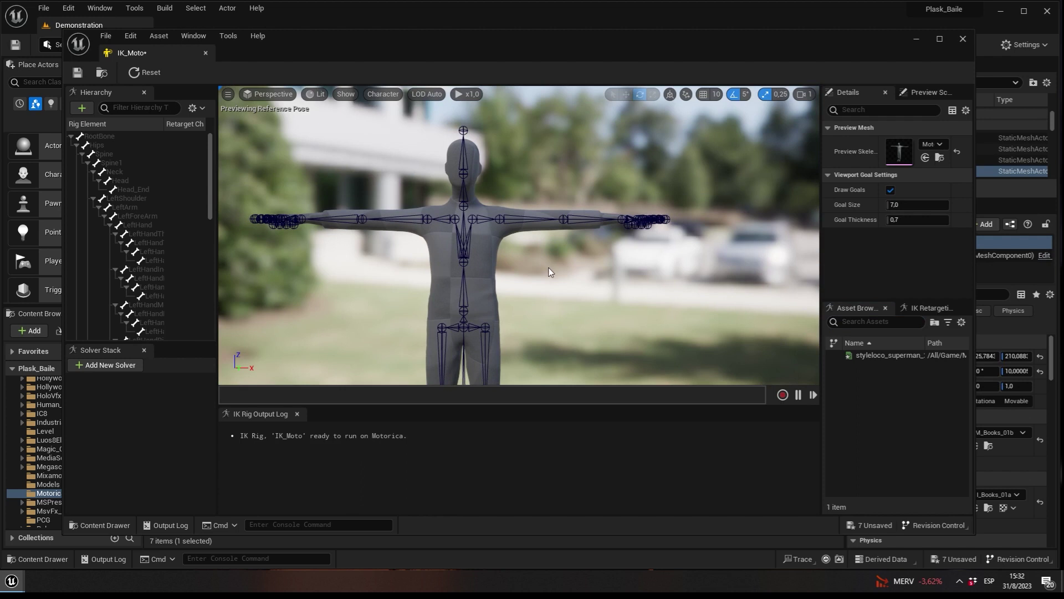
pyautogui.moveTo(546, 275)
pyautogui.mouseDown()
pyautogui.moveTo(546, 255)
pyautogui.moveTo(542, 278)
pyautogui.mouseUp()
pyautogui.scroll(2, 537, 273)
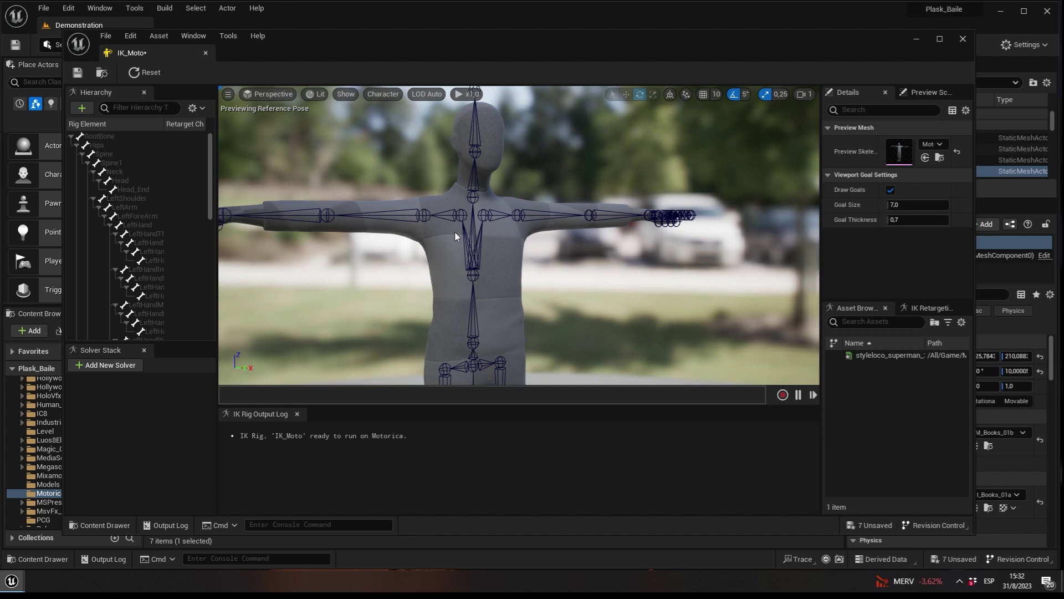
pyautogui.moveTo(455, 236); pyautogui.dragTo(421, 238)
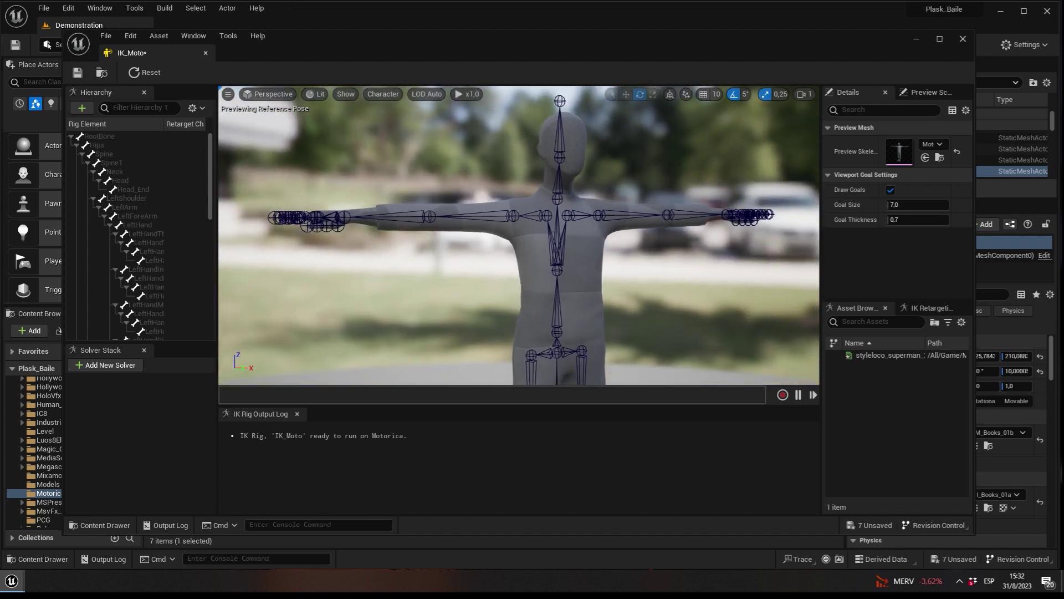
pyautogui.scroll(3, 588, 280)
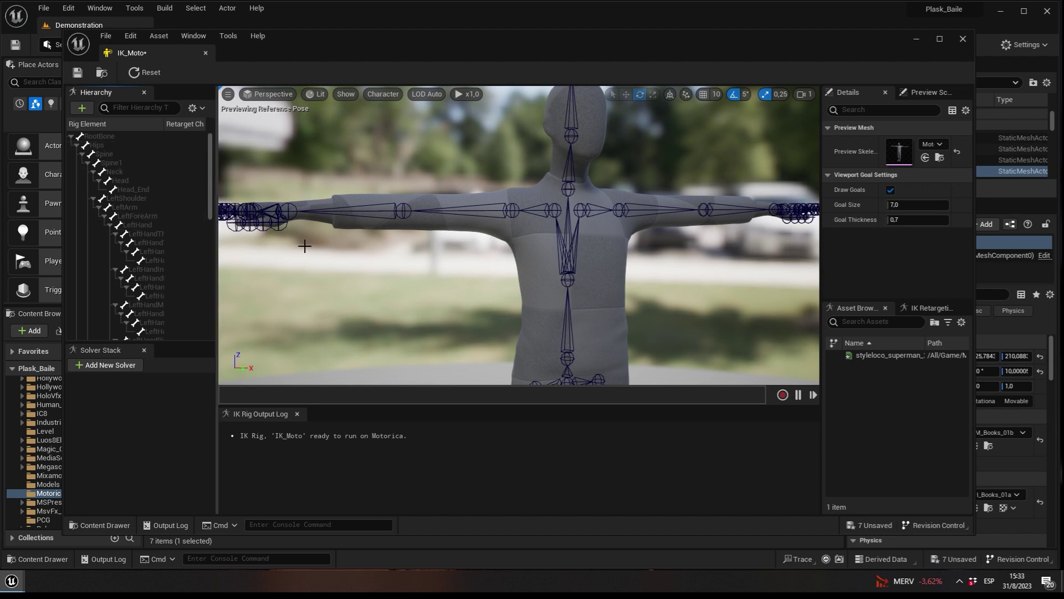
# Step: Set Hips as the retarget root and add a Spine chain over Spine and Spine1
pyautogui.click(102, 144)
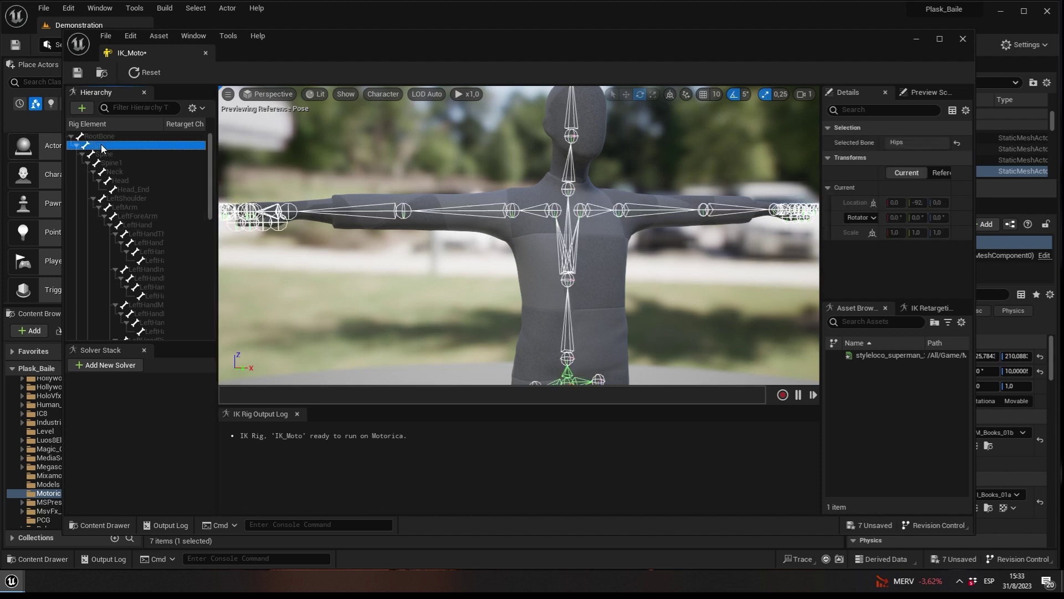
pyautogui.rightClick(102, 145)
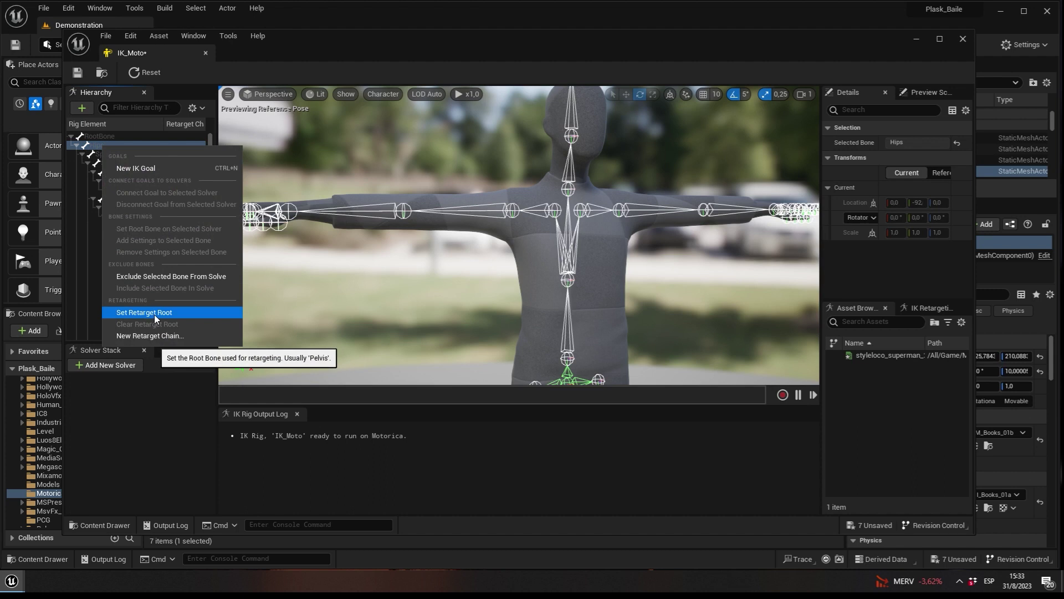
pyautogui.click(157, 312)
pyautogui.click(115, 154)
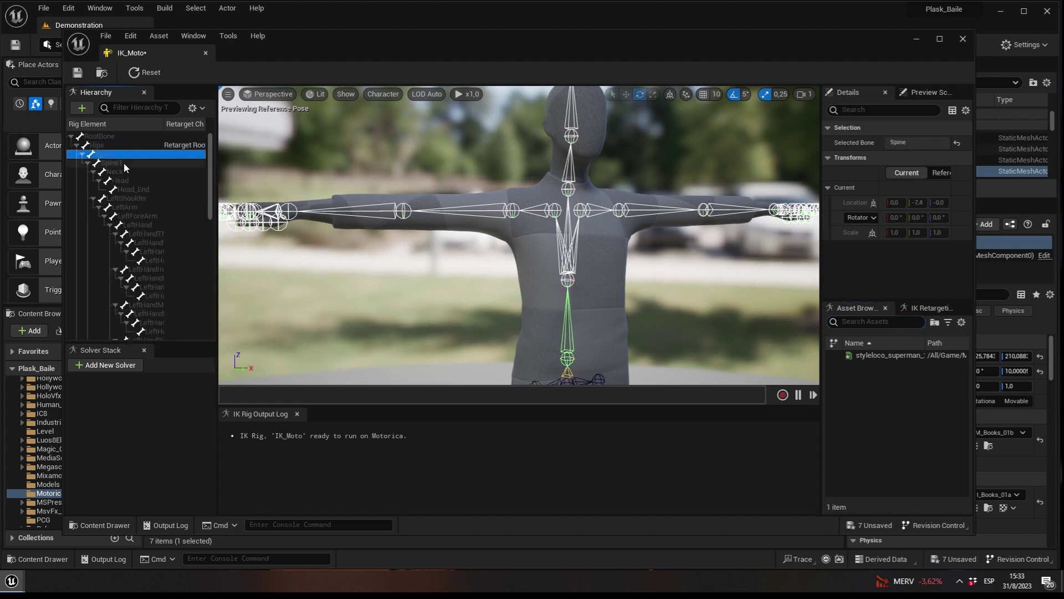
pyautogui.keyDown('ctrl'); pyautogui.click(121, 161); pyautogui.keyUp('ctrl')
pyautogui.rightClick(122, 163)
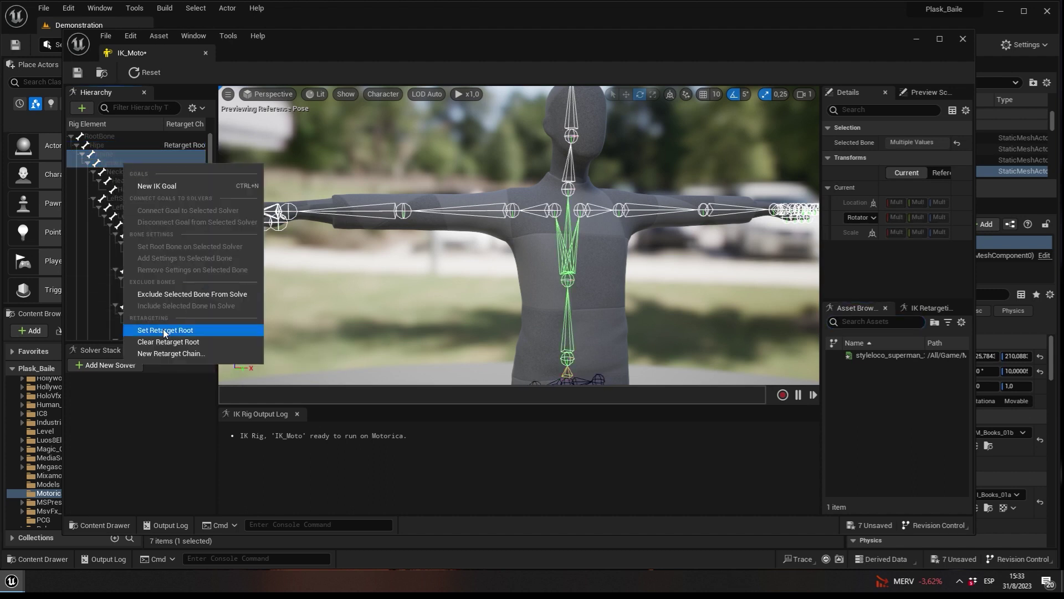
pyautogui.click(183, 353)
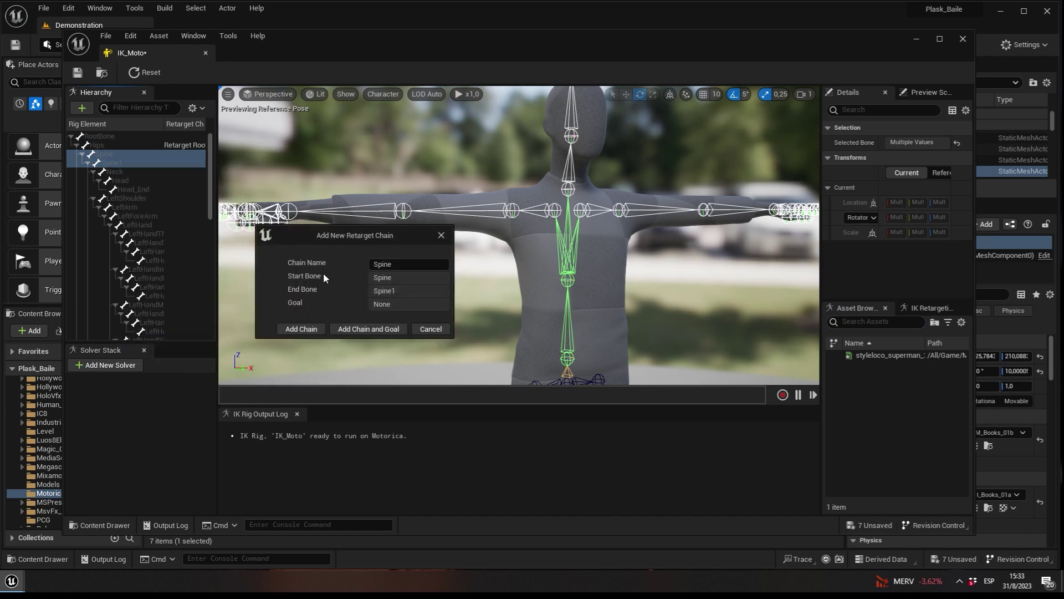
pyautogui.click(307, 327)
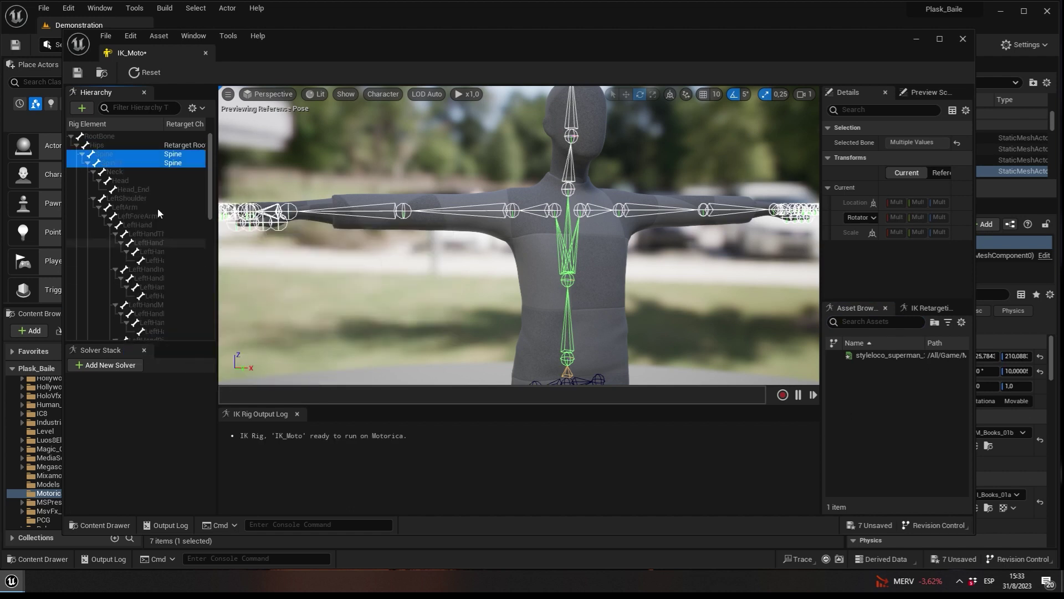
# Step: Add Neck and Head retarget chains on the Neck and Head bones
pyautogui.click(119, 173)
pyautogui.rightClick(119, 173)
pyautogui.click(183, 353)
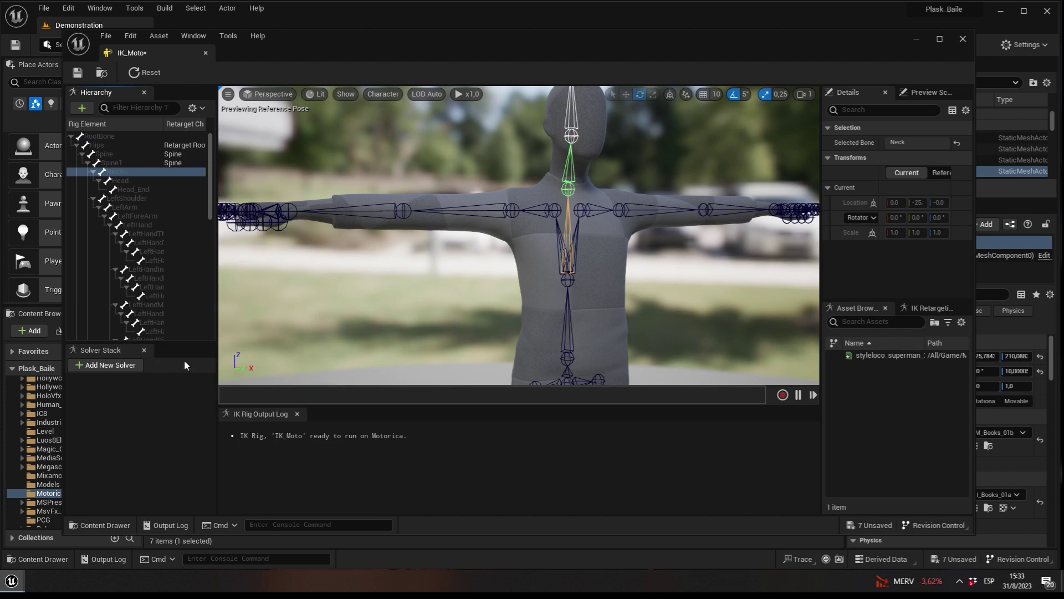
pyautogui.click(301, 328)
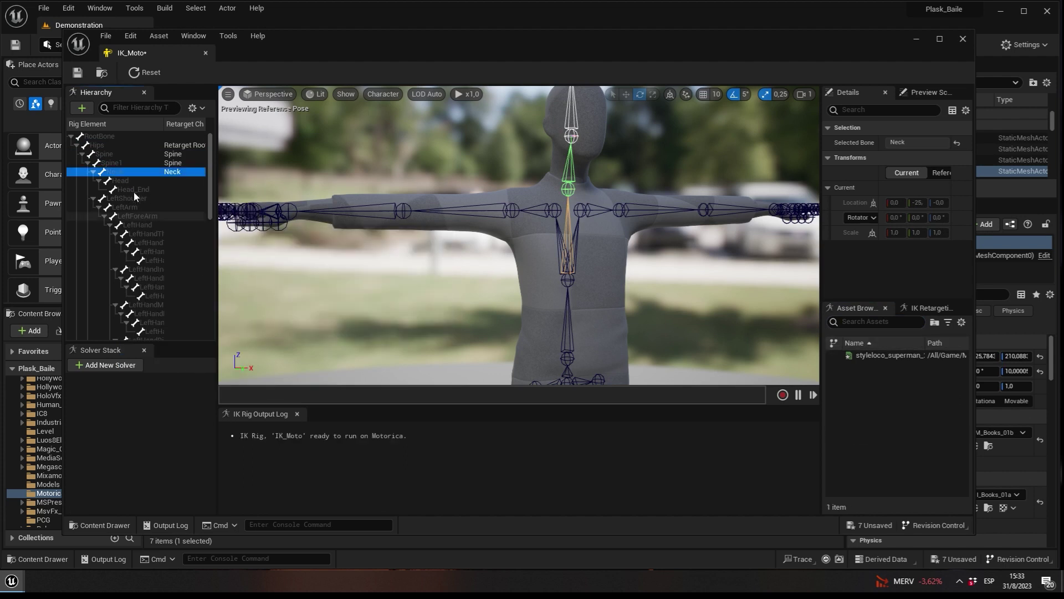
pyautogui.click(124, 180)
pyautogui.rightClick(124, 181)
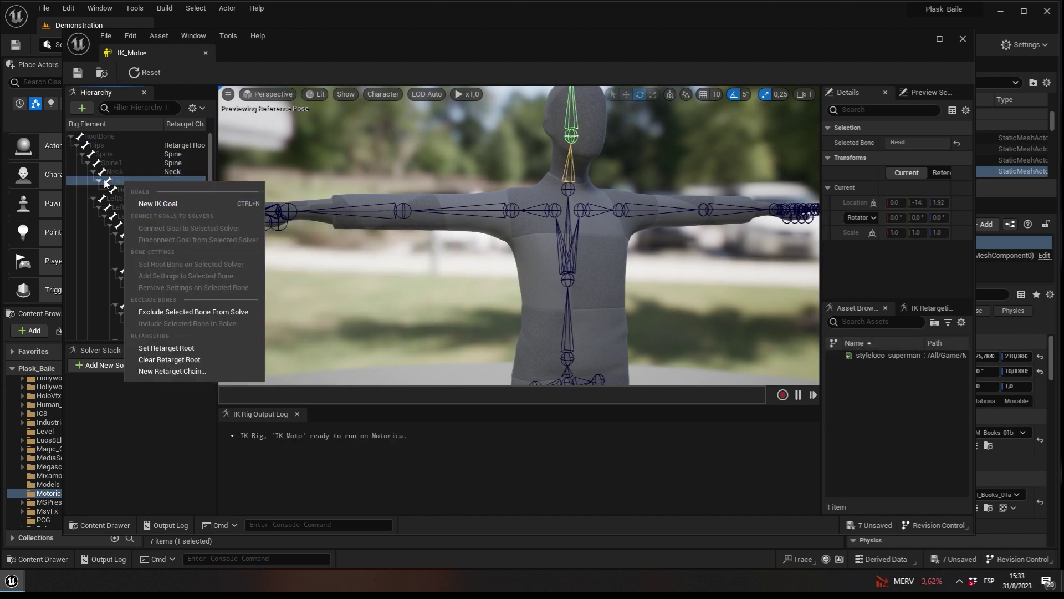
pyautogui.press('Escape')
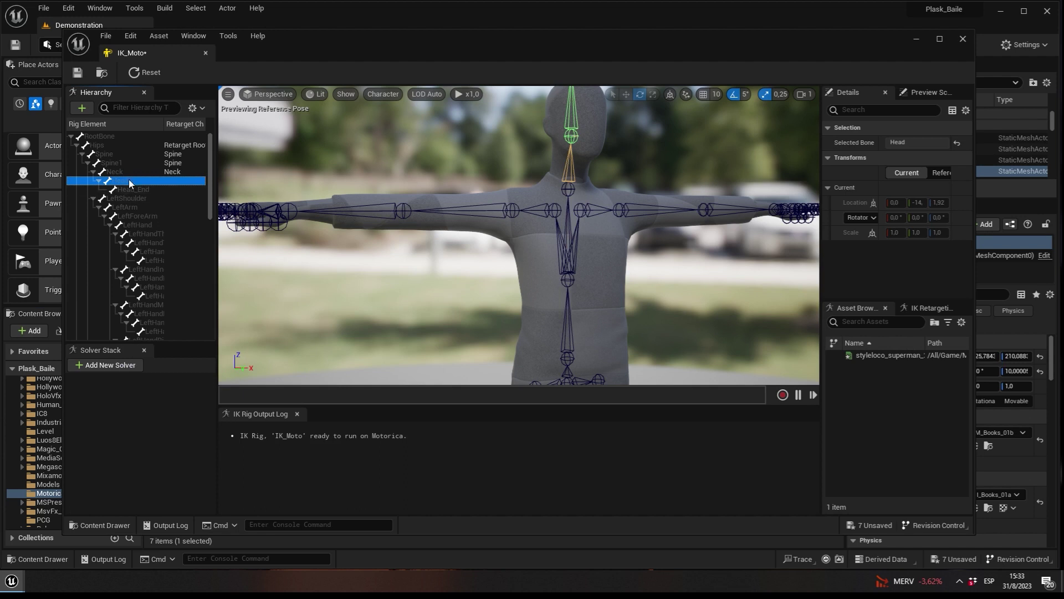
pyautogui.rightClick(129, 181)
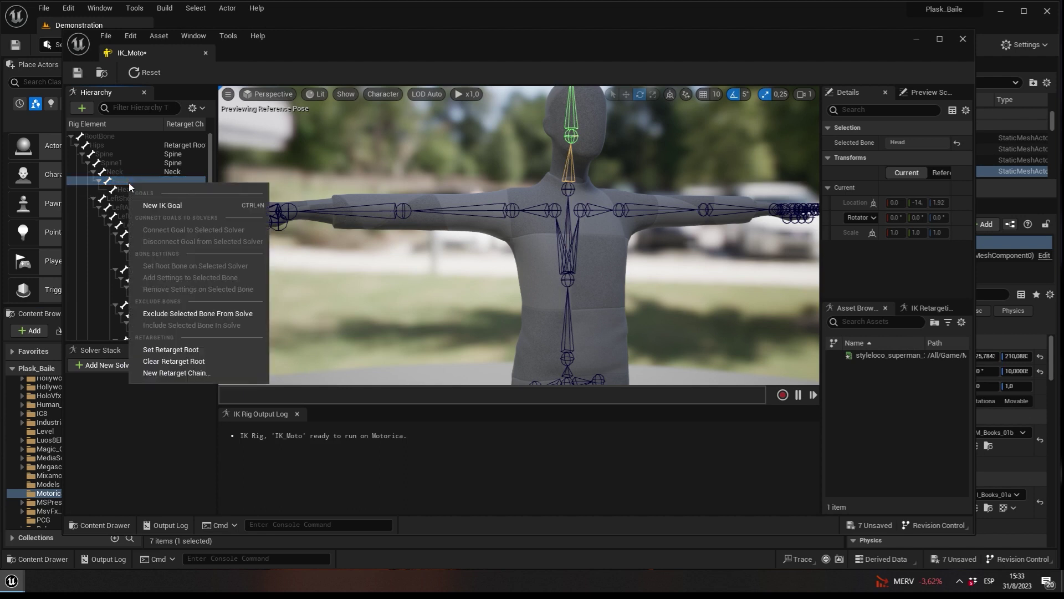
pyautogui.click(168, 372)
pyautogui.click(313, 332)
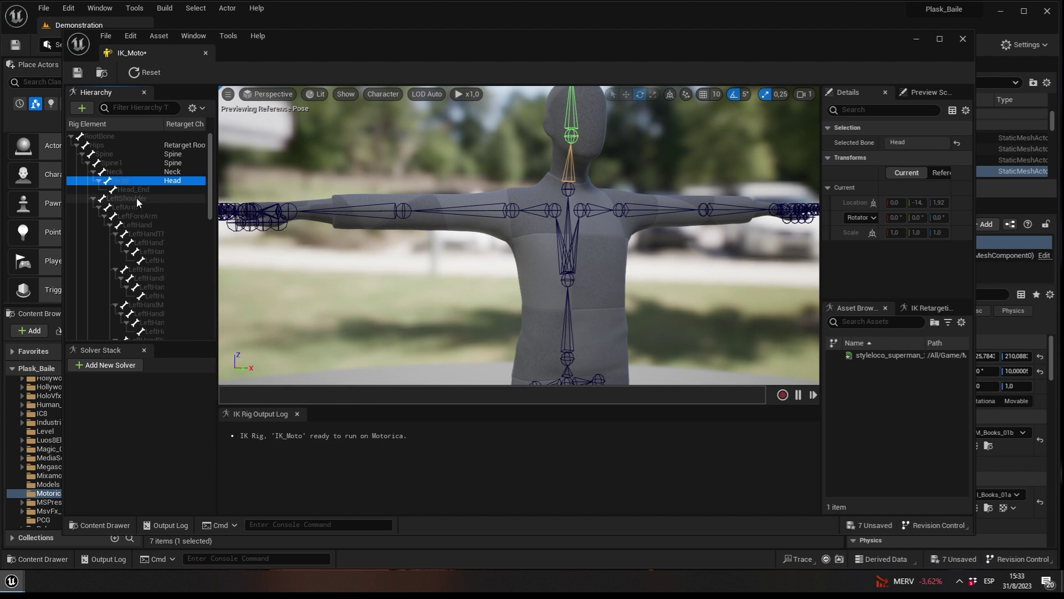
# Step: Add a LeftArm retarget chain from LeftShoulder through LeftHand
pyautogui.click(136, 197)
pyautogui.keyDown('shift'); pyautogui.click(138, 209); pyautogui.keyUp('shift')
pyautogui.keyDown('shift'); pyautogui.click(155, 216); pyautogui.keyUp('shift')
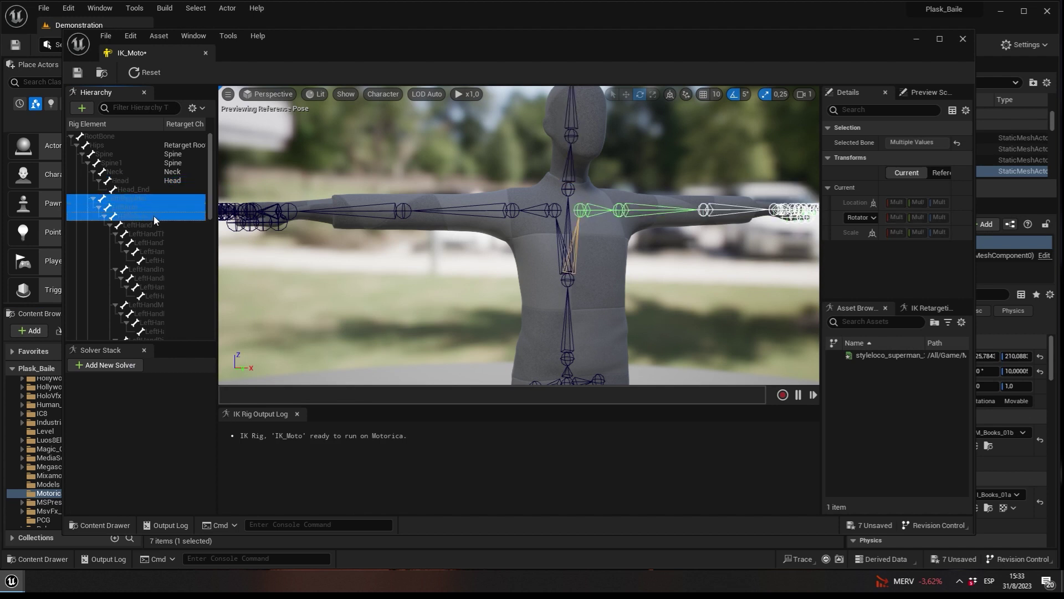
pyautogui.keyDown('shift'); pyautogui.click(148, 225); pyautogui.keyUp('shift')
pyautogui.rightClick(145, 228)
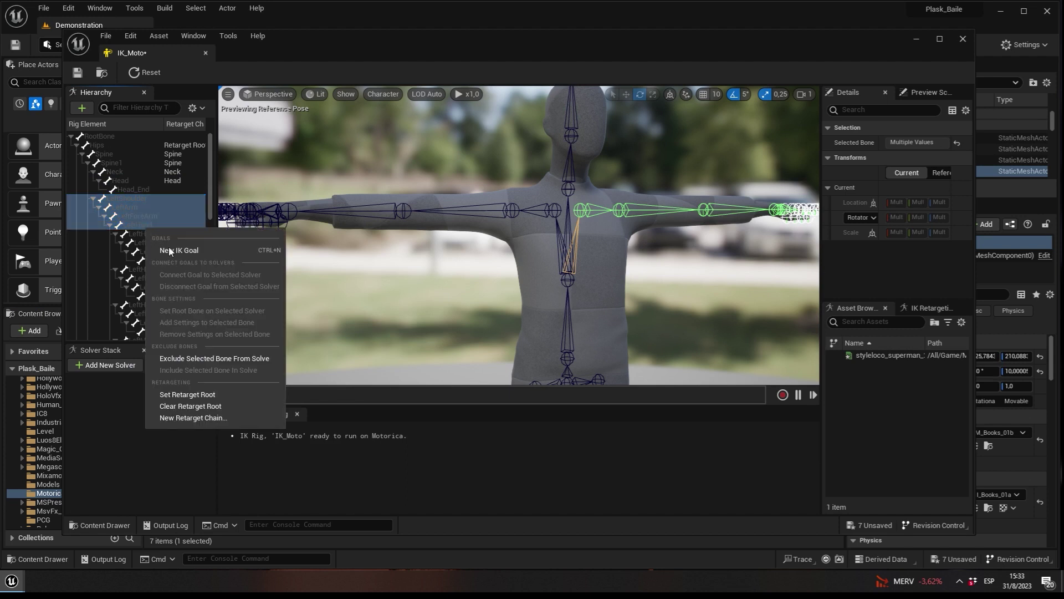
pyautogui.click(192, 420)
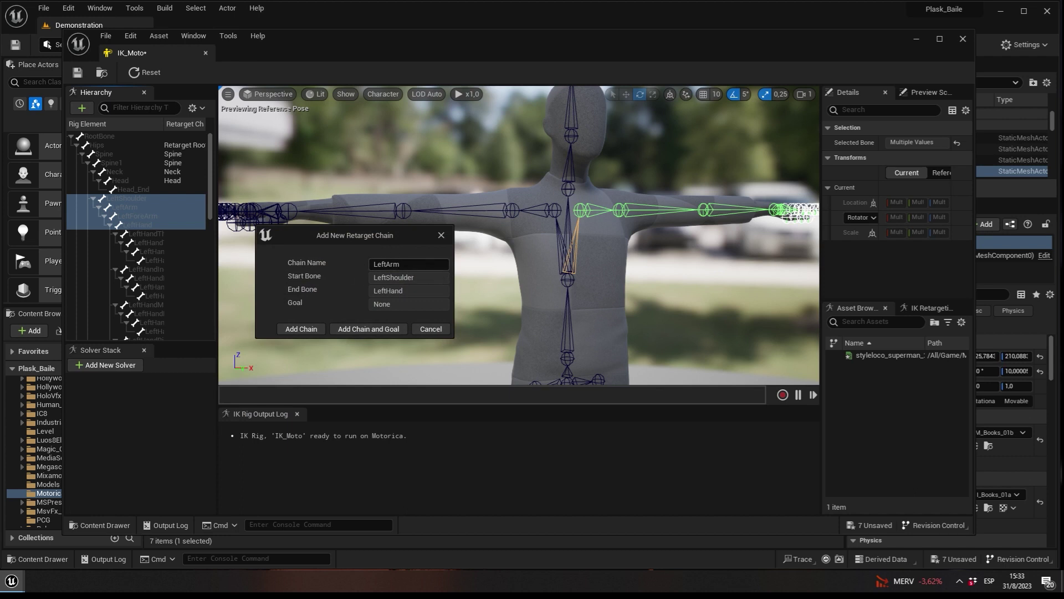
pyautogui.click(301, 329)
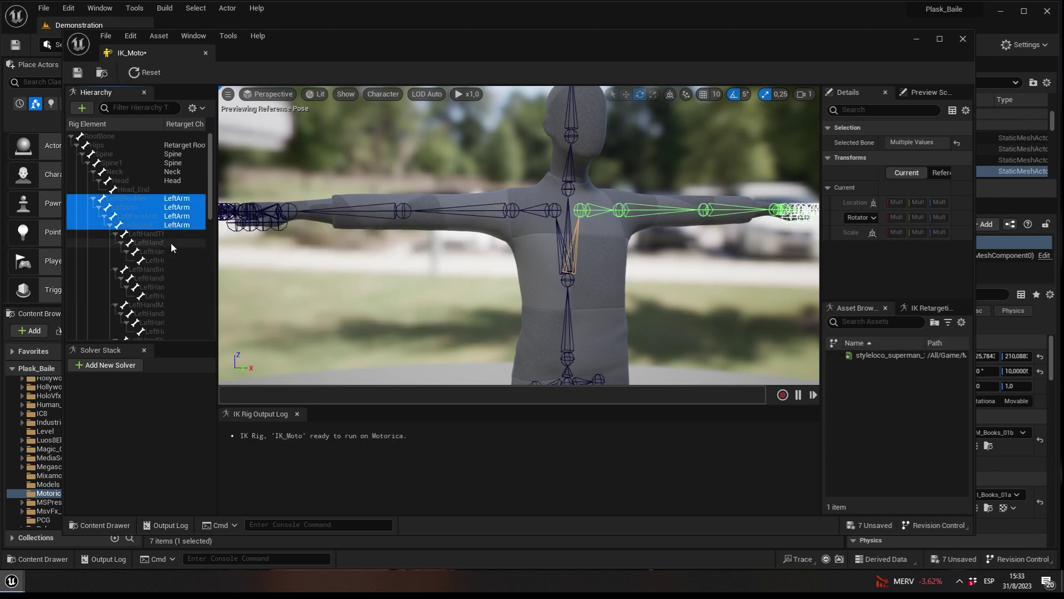
# Step: Add a LeftThumb retarget chain over the LeftHandThumb1–3 bones
pyautogui.moveTo(216, 249); pyautogui.dragTo(318, 250)
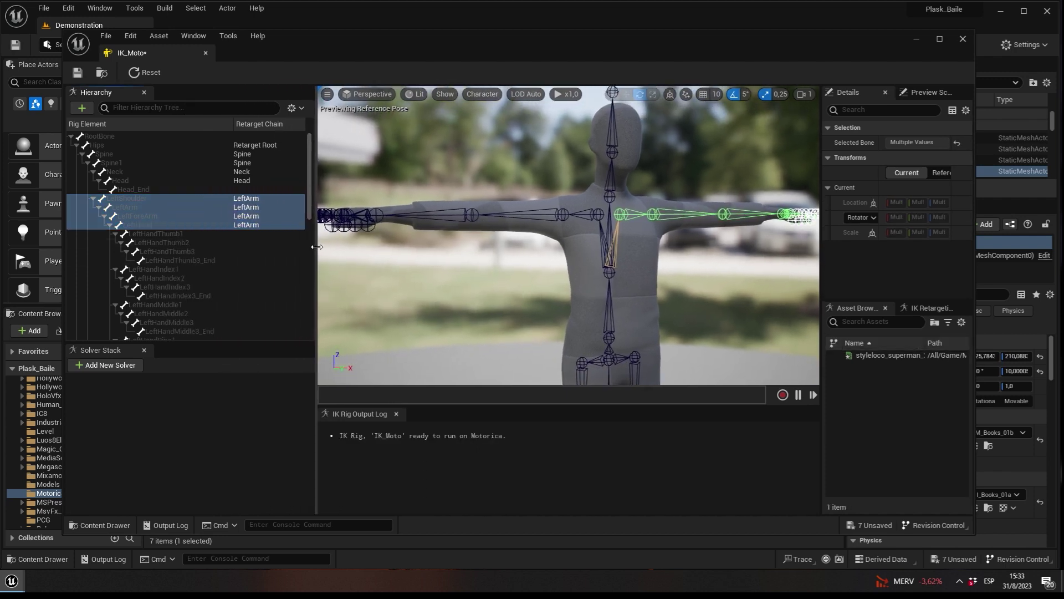
pyautogui.click(180, 234)
pyautogui.keyDown('shift'); pyautogui.click(183, 242); pyautogui.keyUp('shift')
pyautogui.keyDown('shift'); pyautogui.click(192, 251); pyautogui.keyUp('shift')
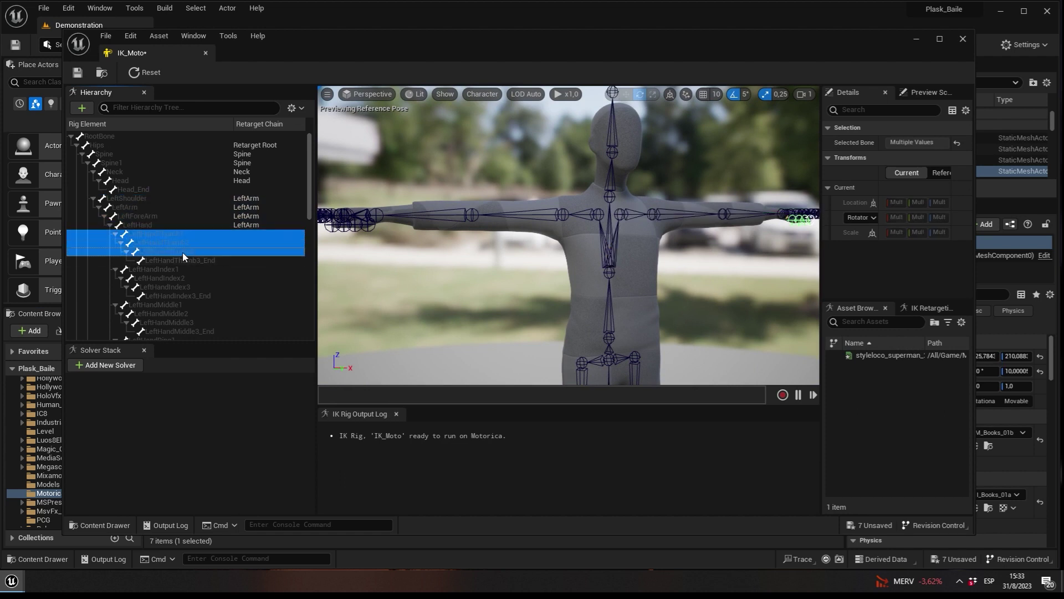
pyautogui.rightClick(184, 251)
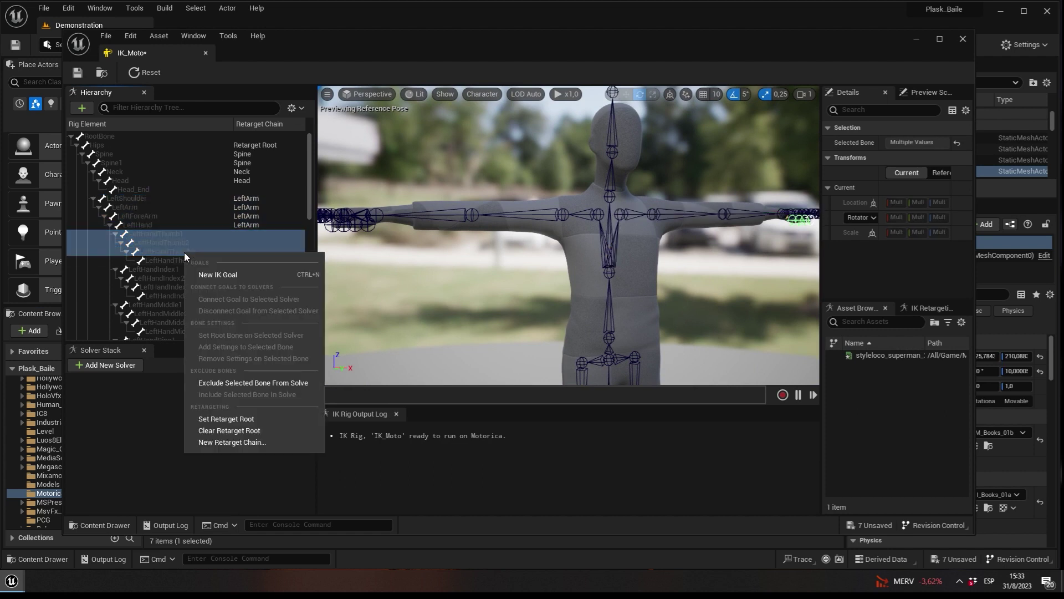
pyautogui.click(233, 442)
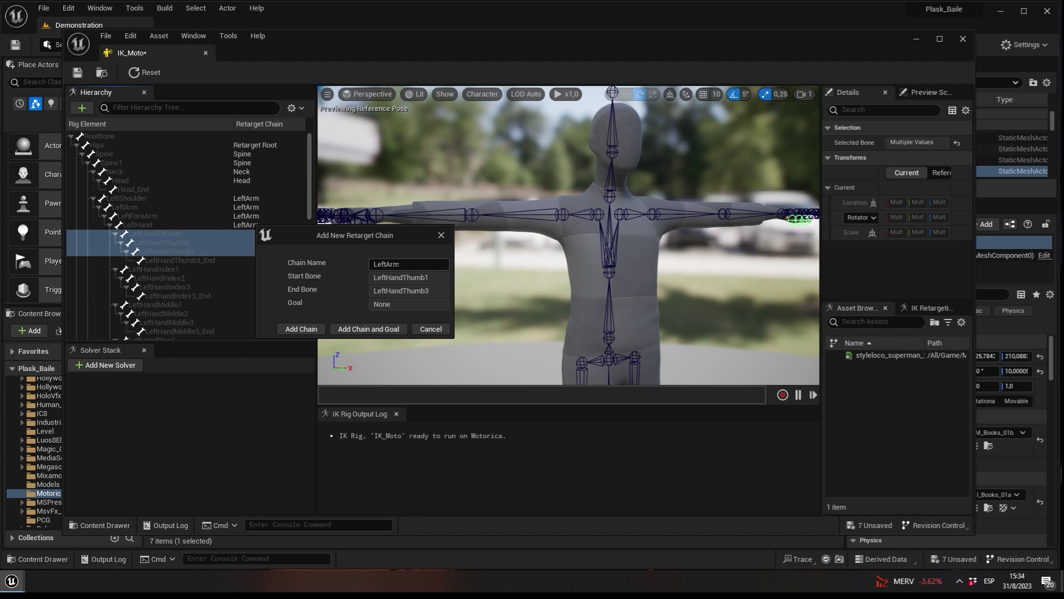
pyautogui.moveTo(389, 264); pyautogui.dragTo(400, 264)
pyautogui.write('Thumb')
pyautogui.click(294, 329)
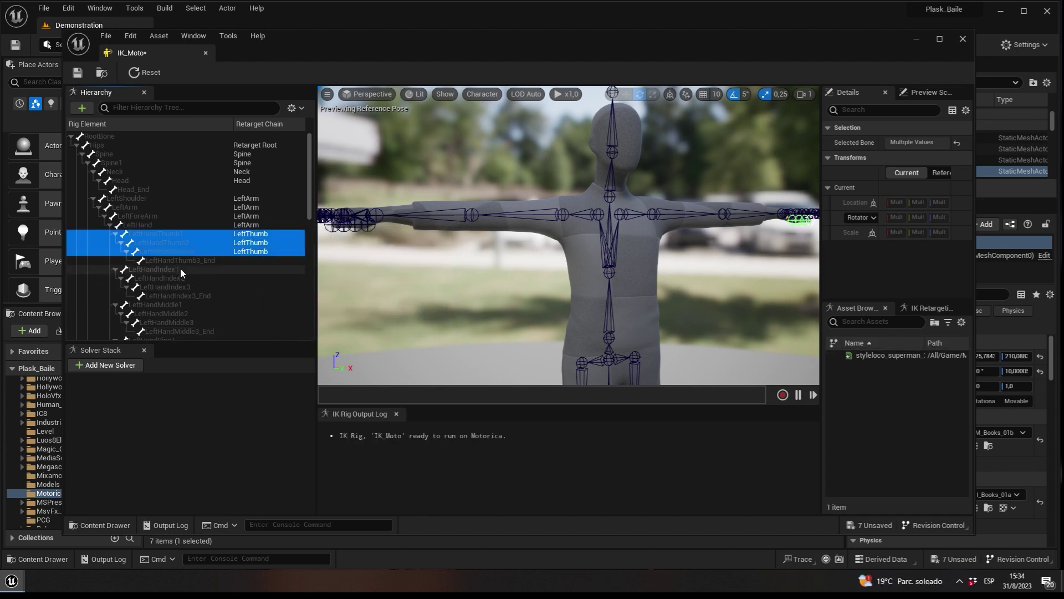
# Step: Add LeftIndex and LeftMiddle chains over the LeftHandIndex1–3 and LeftHandMiddle1–3 bones
pyautogui.moveTo(175, 271); pyautogui.dragTo(187, 287)
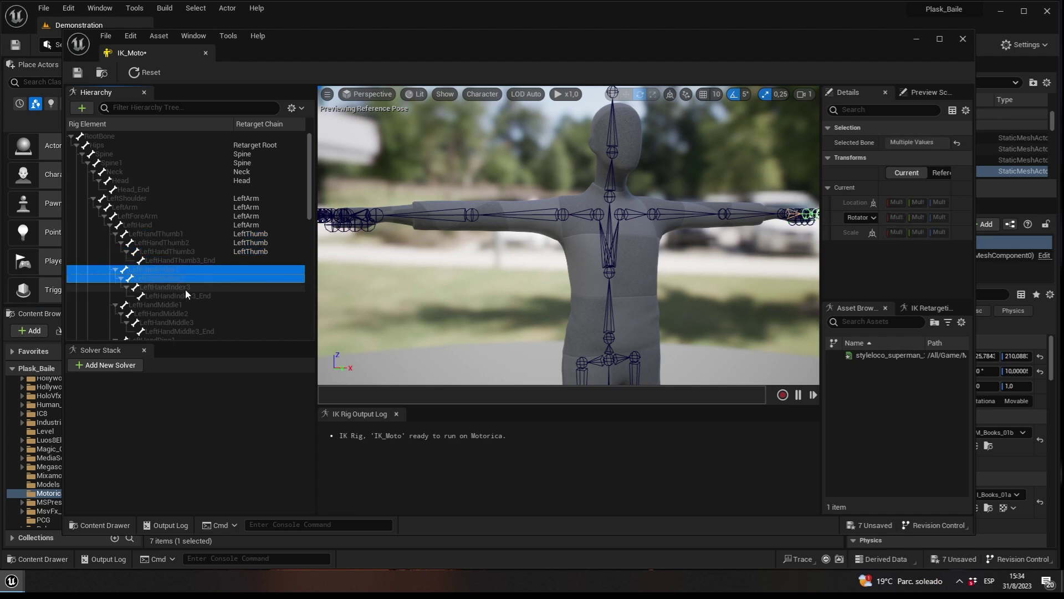
pyautogui.rightClick(187, 287)
pyautogui.click(237, 438)
pyautogui.write('LeftA')
pyautogui.press('BackSpace')
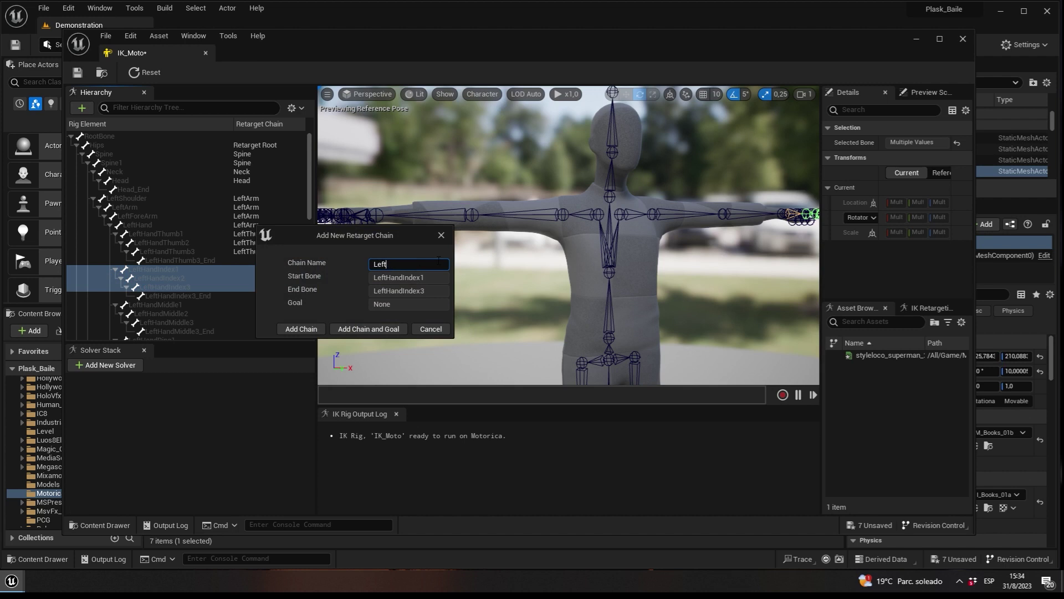
pyautogui.write('dex')
pyautogui.click(301, 329)
pyautogui.scroll(-5, 306, 203)
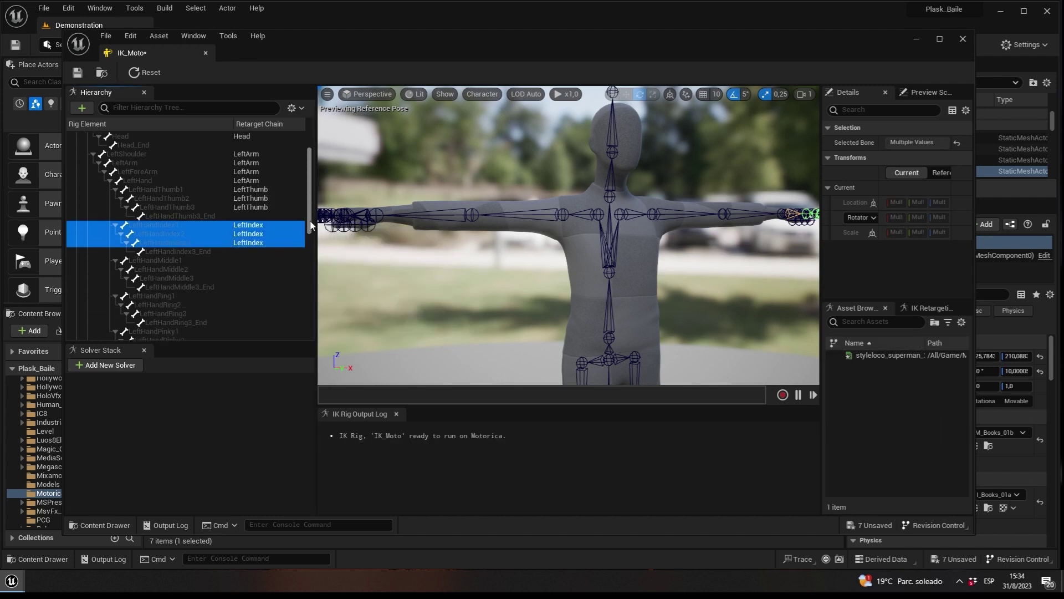
pyautogui.moveTo(165, 196); pyautogui.dragTo(185, 215)
pyautogui.rightClick(188, 217)
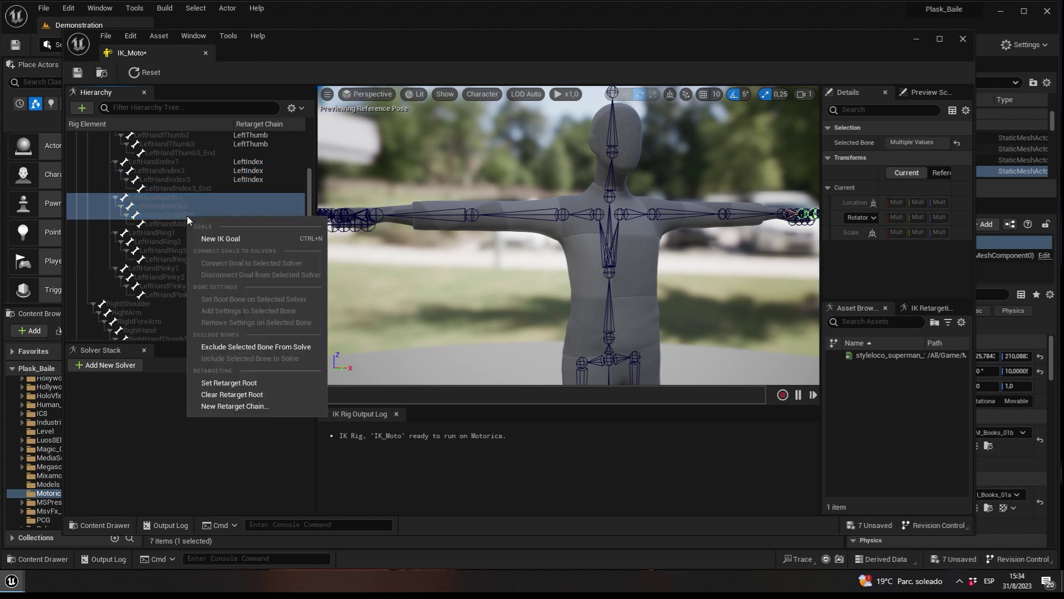
pyautogui.click(247, 405)
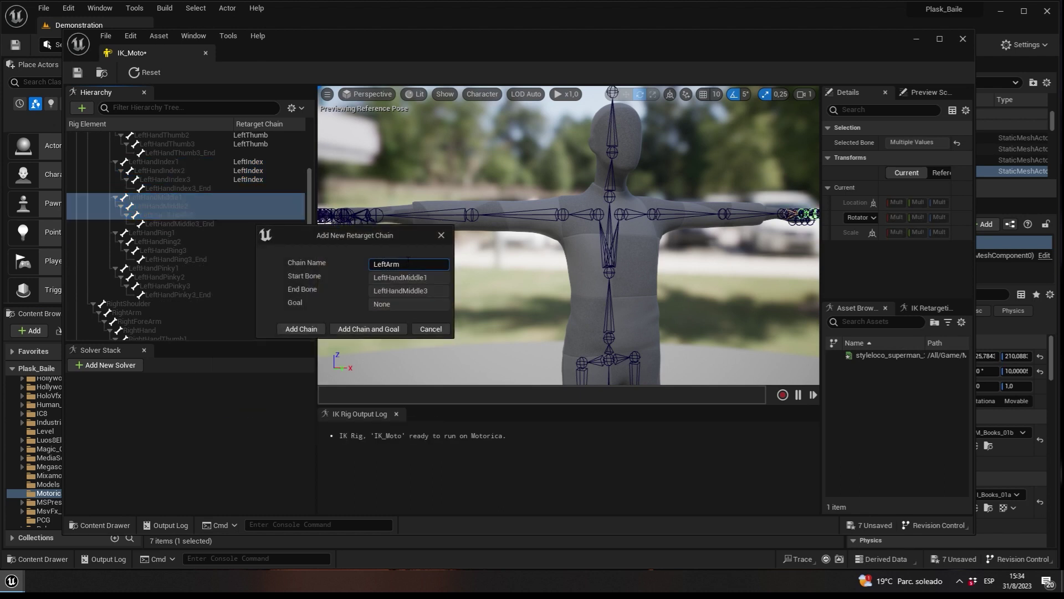
pyautogui.write('LeftMi')
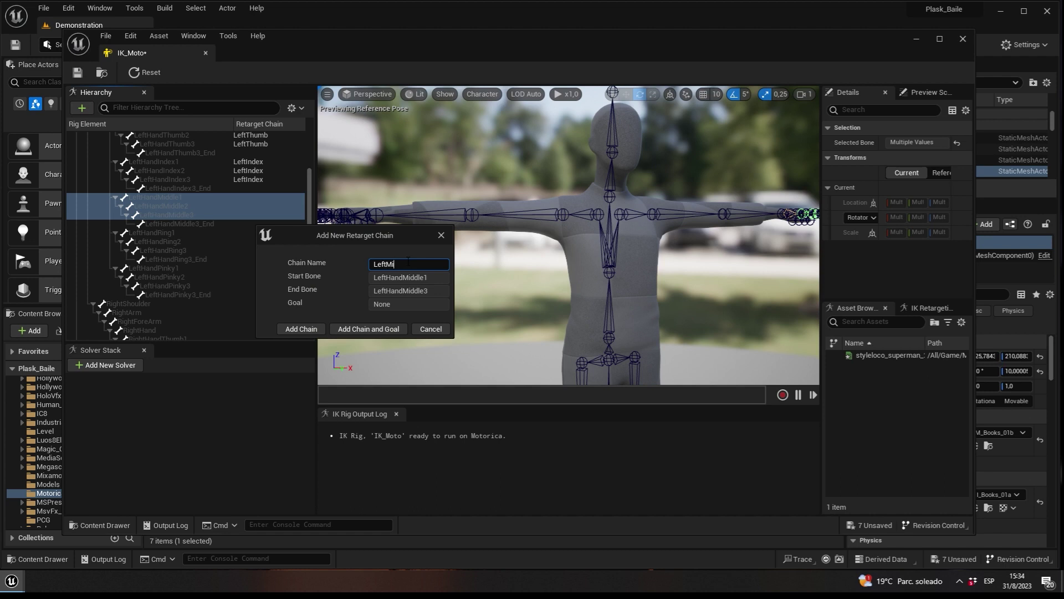
pyautogui.write('ddle')
pyautogui.click(313, 329)
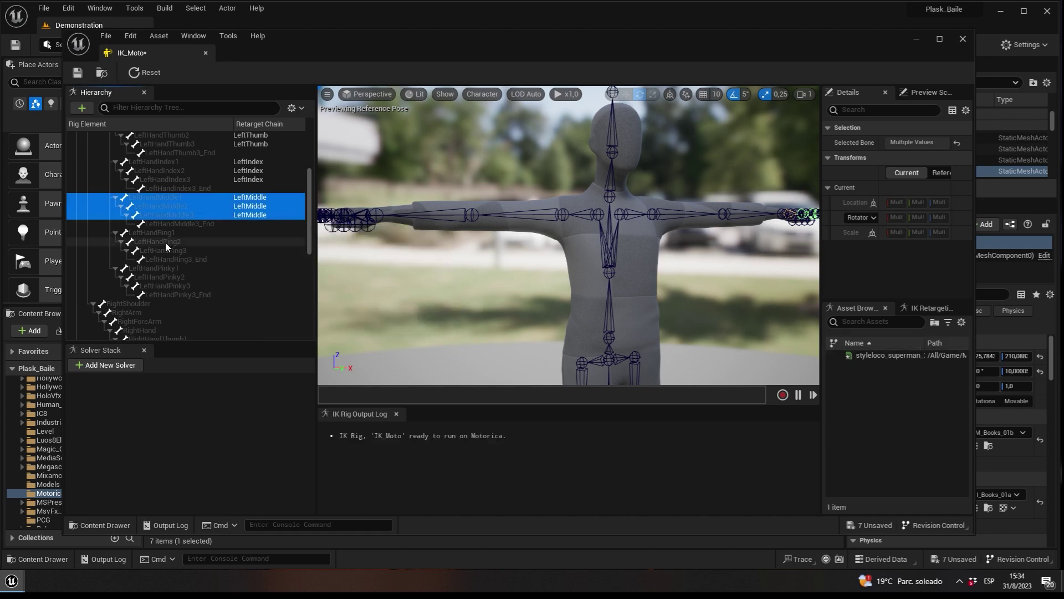
# Step: Add LeftRing and LeftPinky chains over the LeftHandRing1–3 and LeftHandPinky1–3 bones
pyautogui.click(176, 233)
pyautogui.keyDown('shift'); pyautogui.click(189, 250); pyautogui.keyUp('shift')
pyautogui.rightClick(189, 249)
pyautogui.click(238, 440)
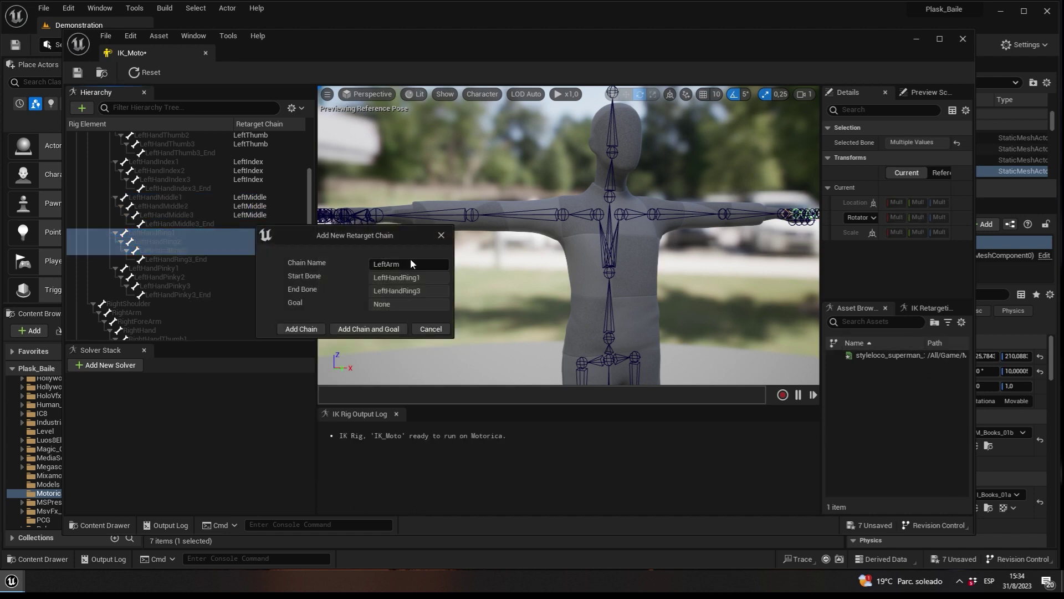
pyautogui.write('ng')
pyautogui.click(300, 329)
pyautogui.click(181, 269)
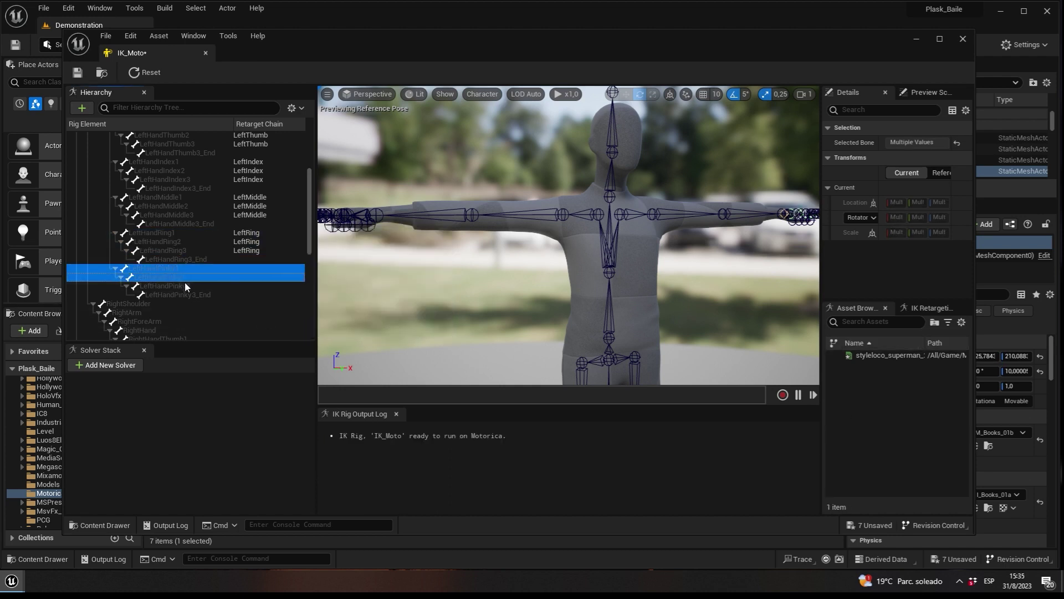
pyautogui.keyDown('shift'); pyautogui.click(187, 285); pyautogui.keyUp('shift')
pyautogui.rightClick(186, 285)
pyautogui.click(242, 476)
pyautogui.write('LeftPinky')
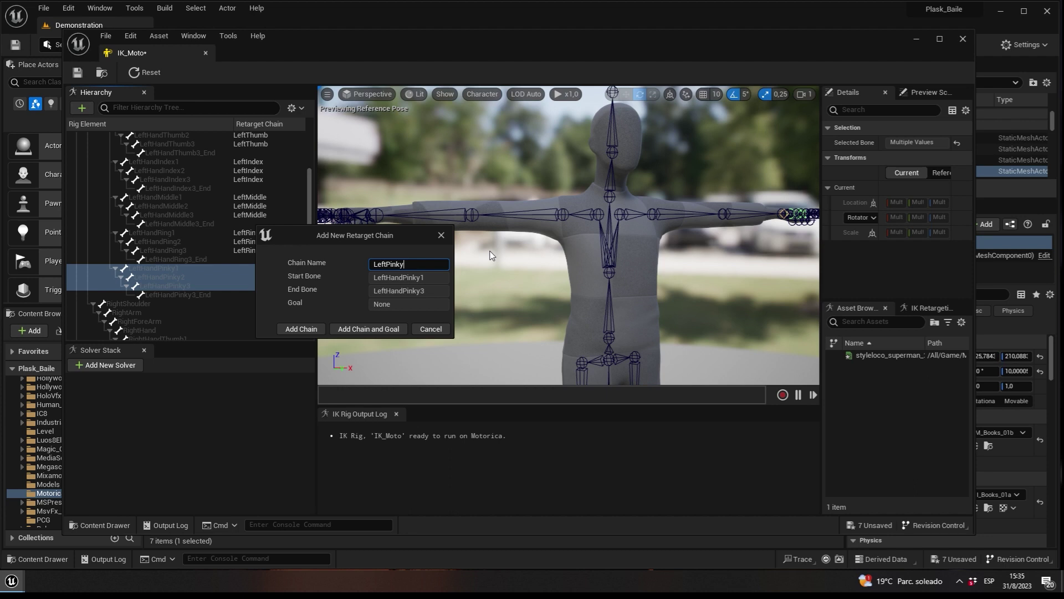
pyautogui.press('Return')
pyautogui.click(298, 328)
pyautogui.scroll(-5, 134, 221)
# Step: Create the RightArm retarget chain from the RightShoulder through RightHand bones
pyautogui.click(128, 182)
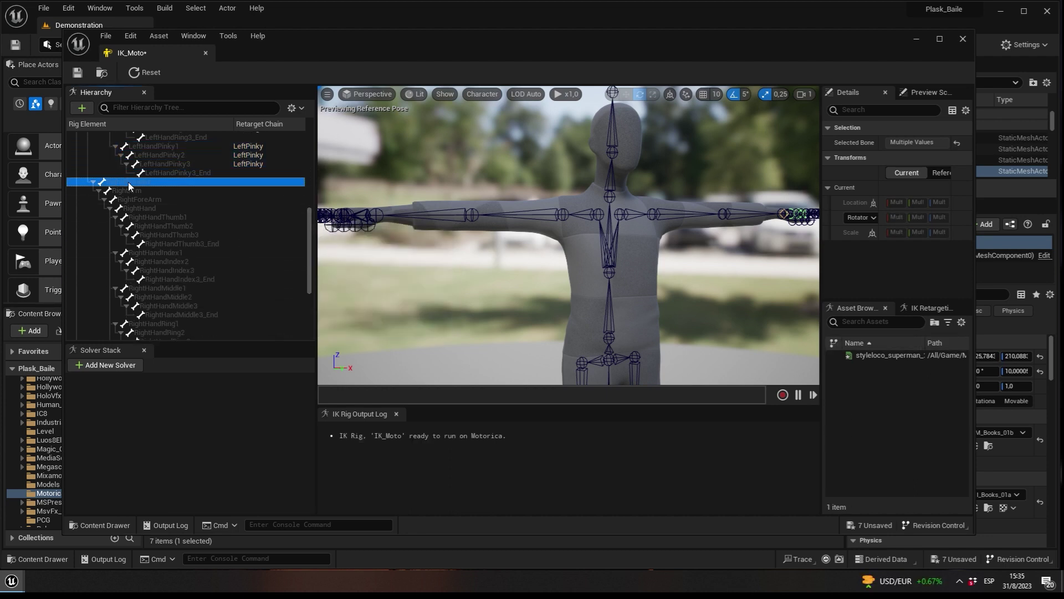
pyautogui.moveTo(128, 182); pyautogui.dragTo(158, 207)
pyautogui.rightClick(158, 208)
pyautogui.click(220, 397)
pyautogui.click(301, 328)
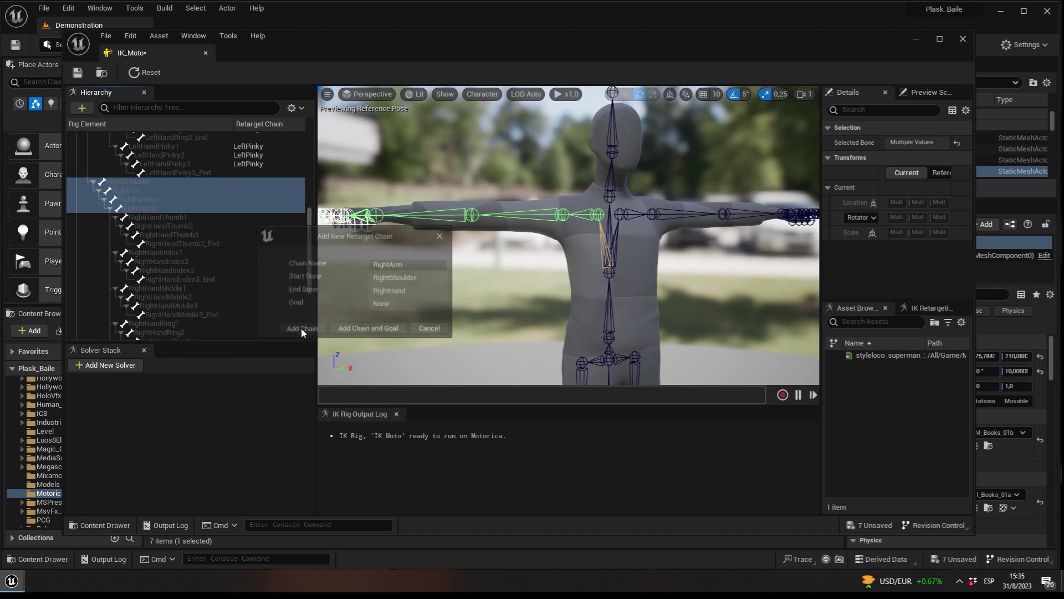
# Step: Add RightThumb and RightIndex chains for the RightHandThumb1–3 and RightHandIndex1–3 bones
pyautogui.moveTo(184, 219); pyautogui.dragTo(191, 232)
pyautogui.rightClick(191, 233)
pyautogui.click(224, 423)
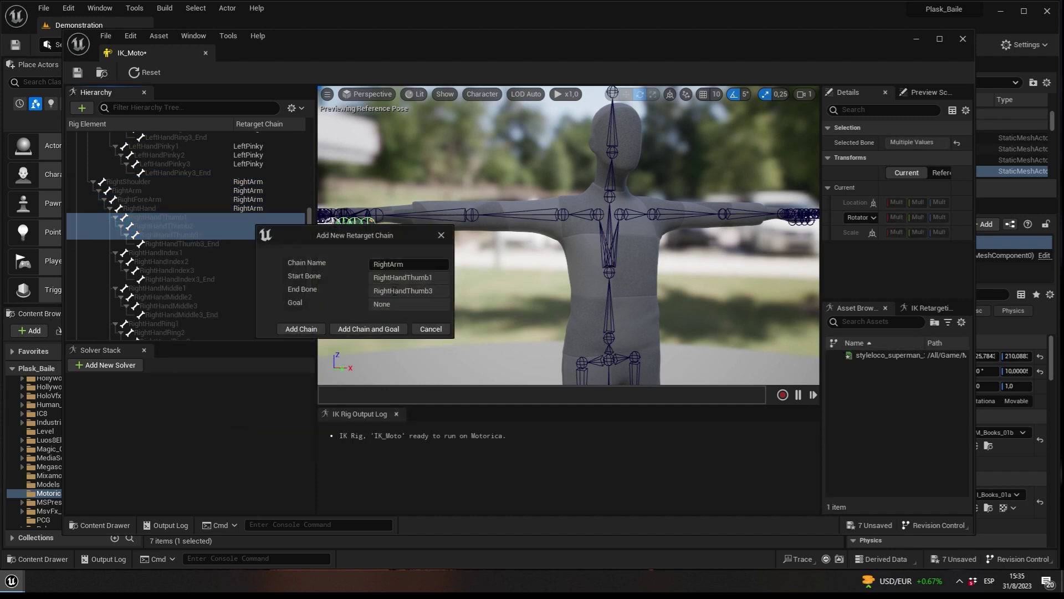
pyautogui.moveTo(390, 264); pyautogui.dragTo(440, 267)
pyautogui.write('Thumb')
pyautogui.click(301, 329)
pyautogui.moveTo(175, 253); pyautogui.dragTo(188, 268)
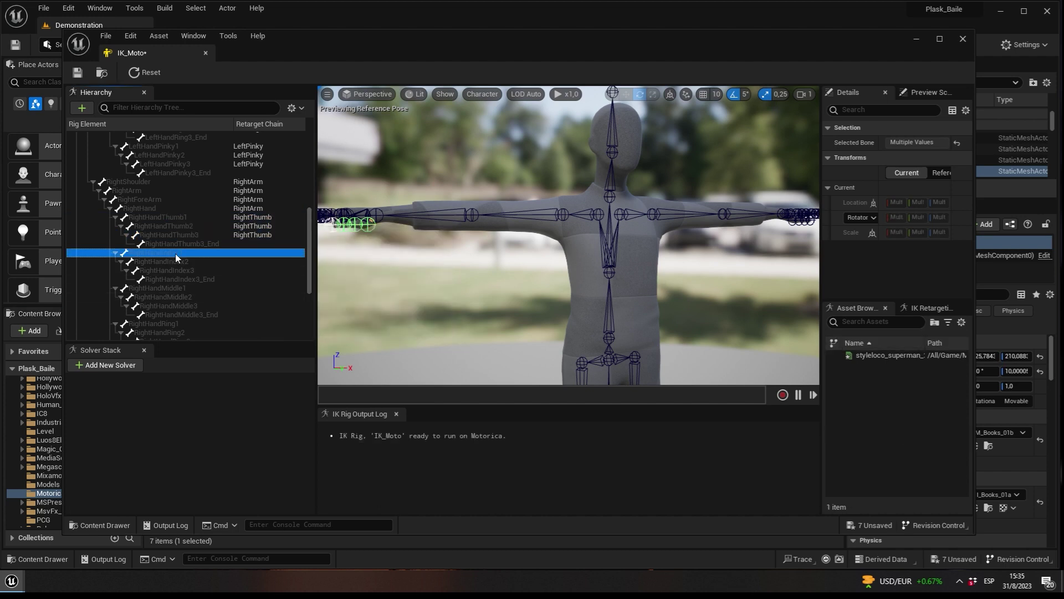
pyautogui.rightClick(188, 268)
pyautogui.click(237, 458)
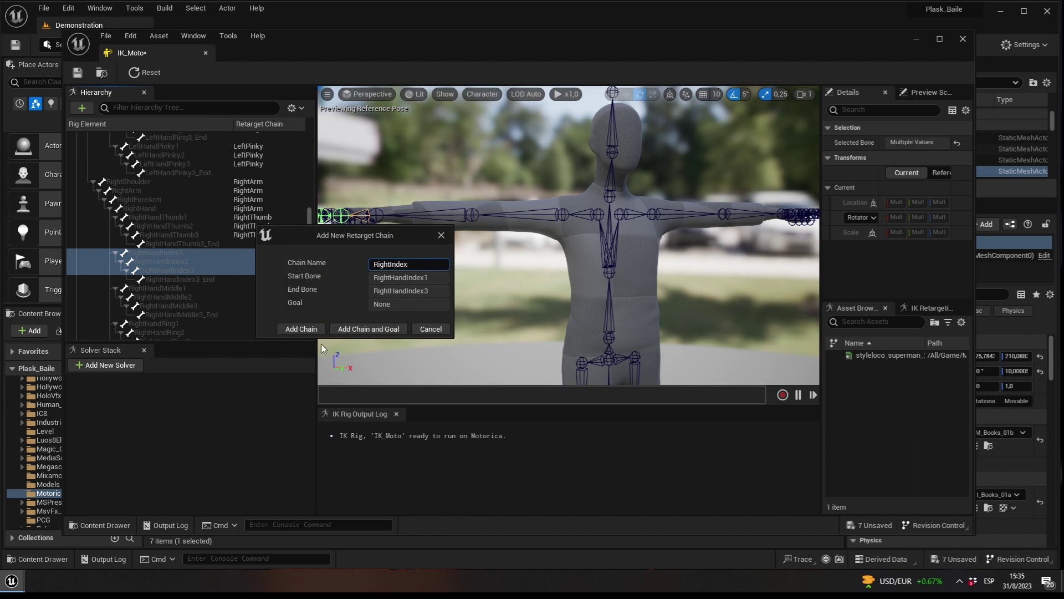
pyautogui.click(315, 329)
# Step: Add RightMiddle and RightRing chains for the middle and ring finger bones
pyautogui.moveTo(183, 292); pyautogui.dragTo(195, 304)
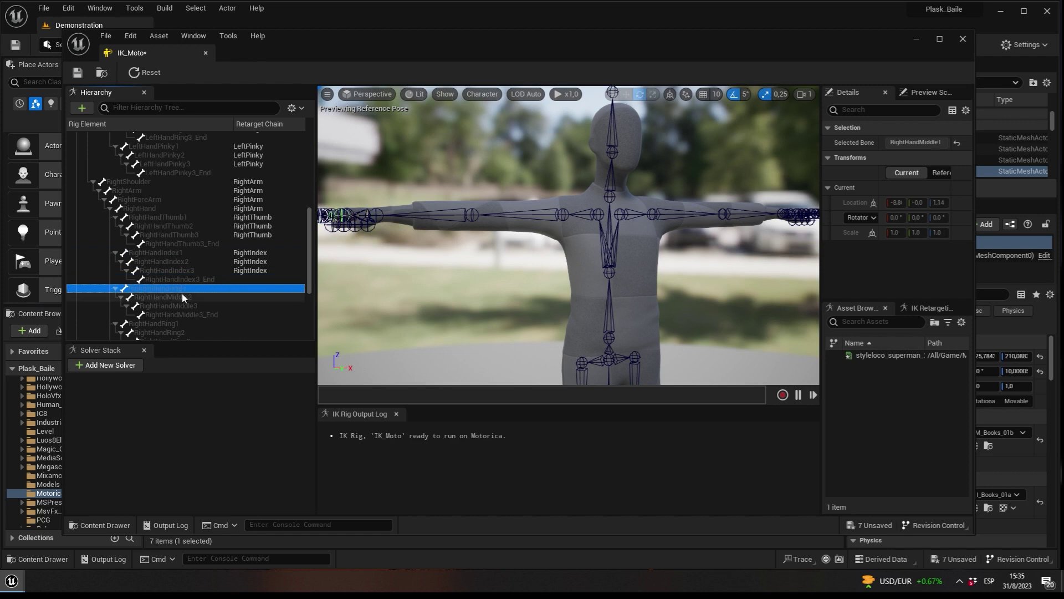
pyautogui.rightClick(195, 305)
pyautogui.click(255, 497)
pyautogui.click(403, 265)
pyautogui.write('RightMidd')
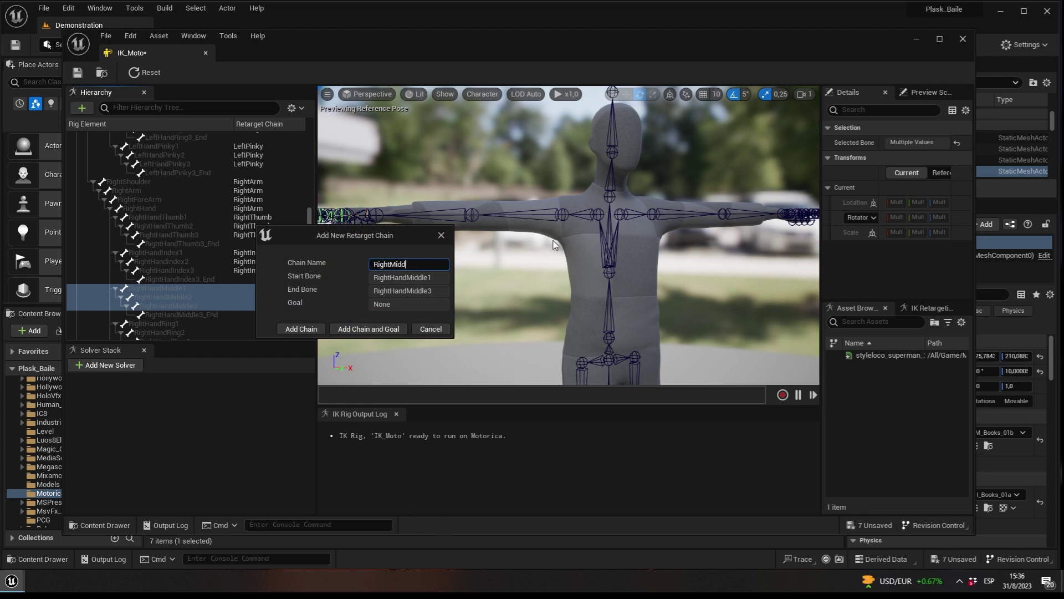
pyautogui.write('le')
pyautogui.click(301, 329)
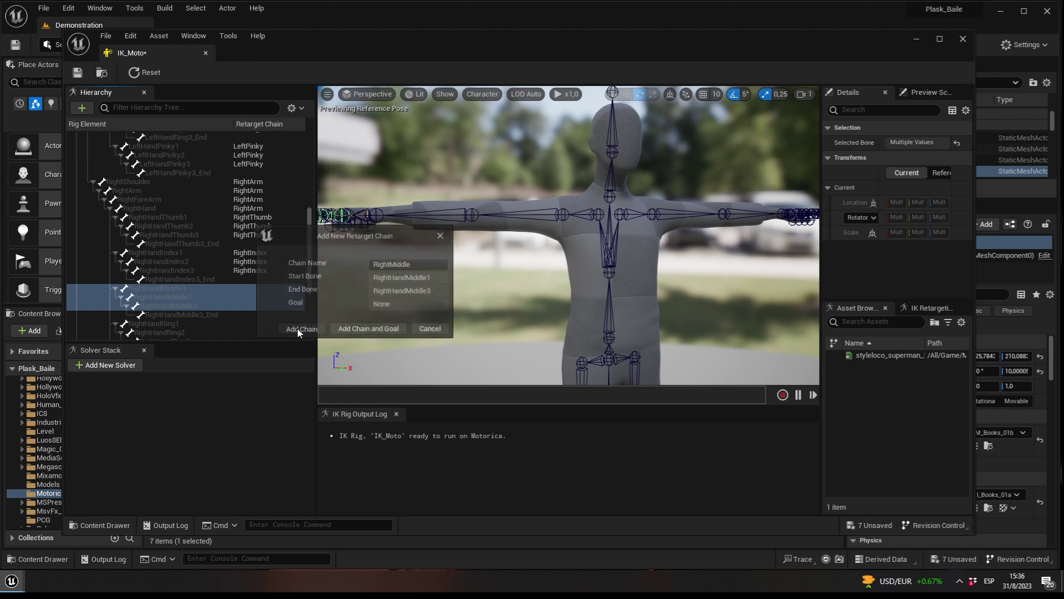
pyautogui.moveTo(311, 249); pyautogui.dragTo(308, 290)
pyautogui.moveTo(175, 204); pyautogui.dragTo(189, 219)
pyautogui.rightClick(189, 220)
pyautogui.click(238, 414)
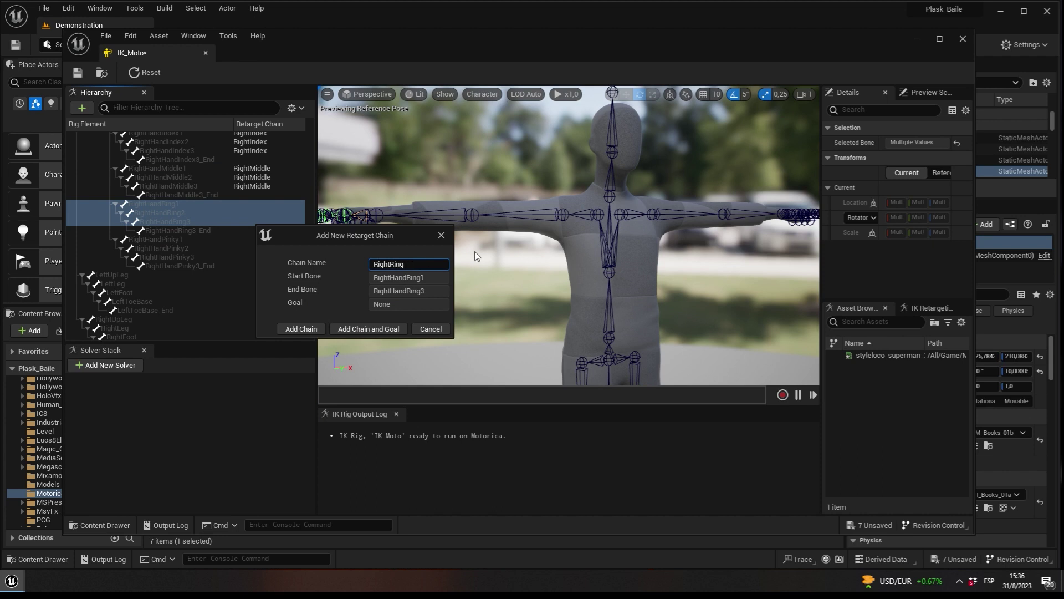
pyautogui.click(301, 329)
# Step: Select the right pinky bones and start a RightPinky chain, trimming its name
pyautogui.moveTo(164, 240); pyautogui.dragTo(188, 257)
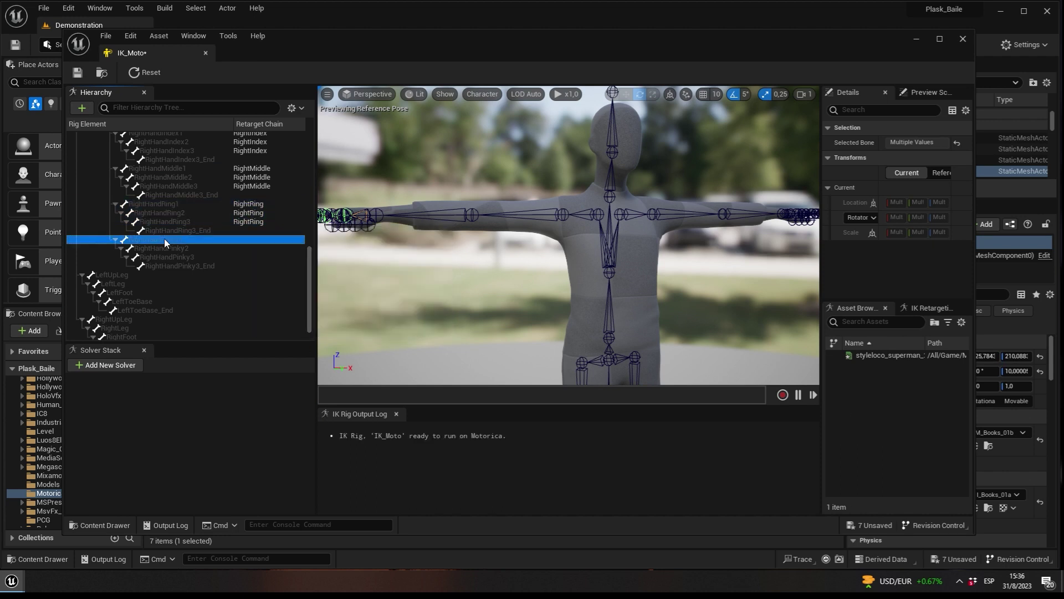
pyautogui.rightClick(186, 257)
pyautogui.click(246, 449)
pyautogui.click(400, 265)
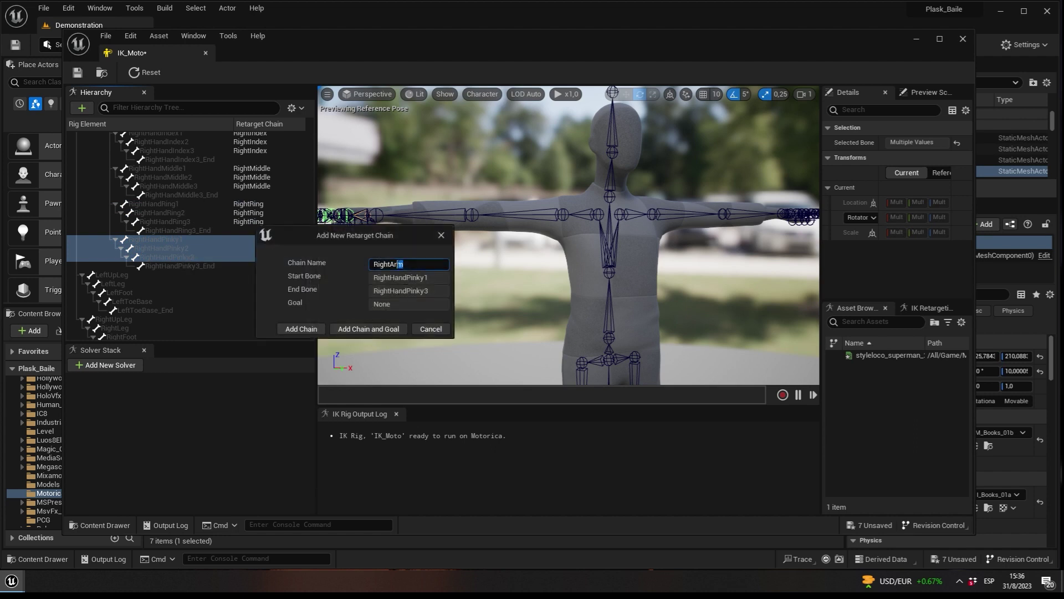
pyautogui.press('BackSpace')
pyautogui.press('BackSpace')
# Step: Finish the RightPinky chain, then add a LeftLeg chain from LeftUpLeg to LeftFoot
pyautogui.click(301, 329)
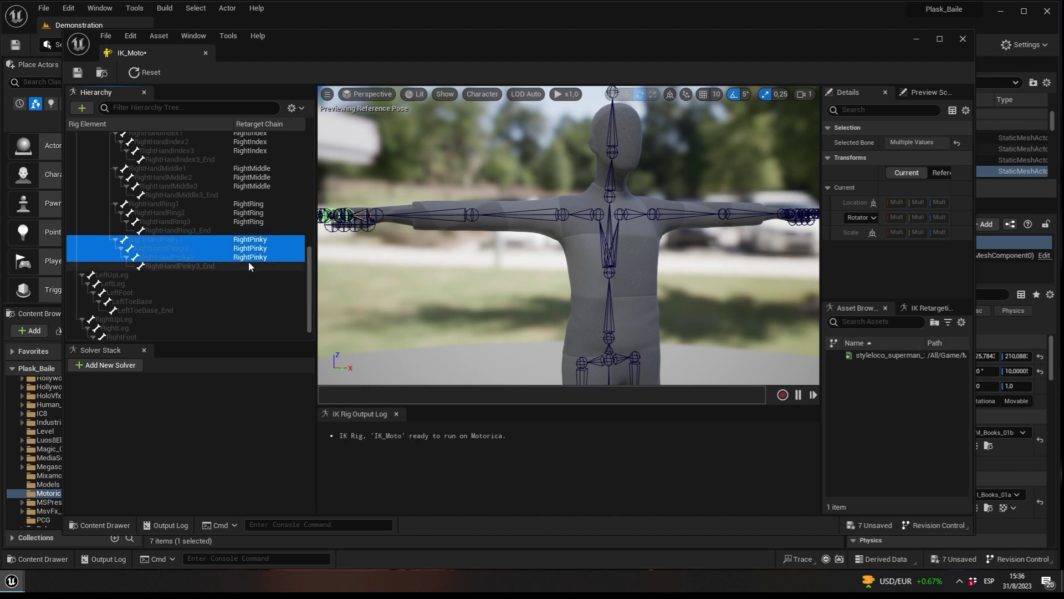
pyautogui.scroll(-1, 248, 261)
pyautogui.click(132, 259)
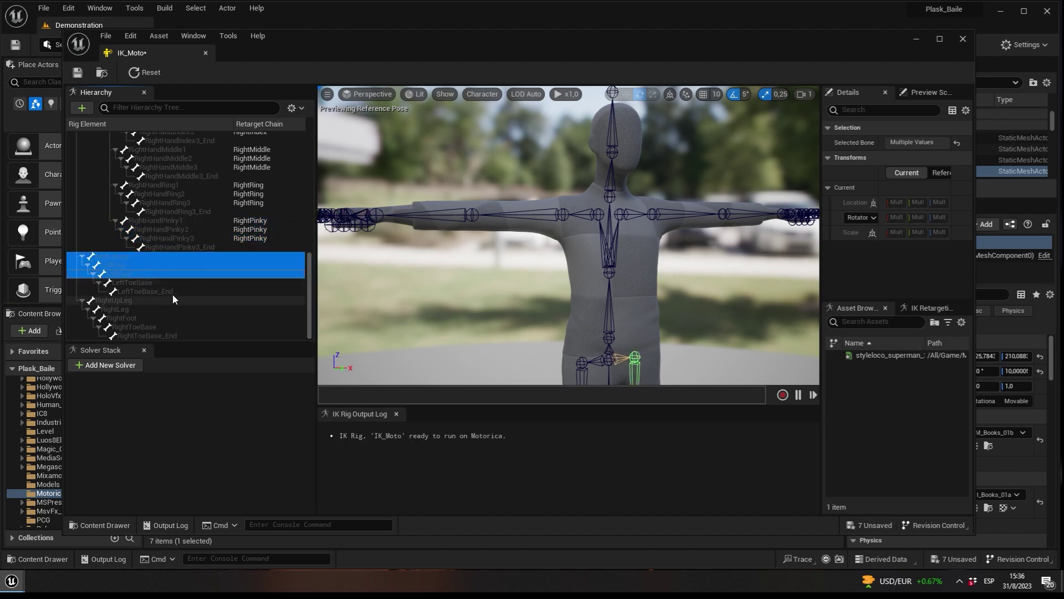
pyautogui.keyDown('shift'); pyautogui.click(133, 273); pyautogui.keyUp('shift')
pyautogui.moveTo(568, 233)
pyautogui.mouseDown(button='right')
pyautogui.moveTo(560, 288)
pyautogui.moveTo(560, 238)
pyautogui.mouseUp(button='right')
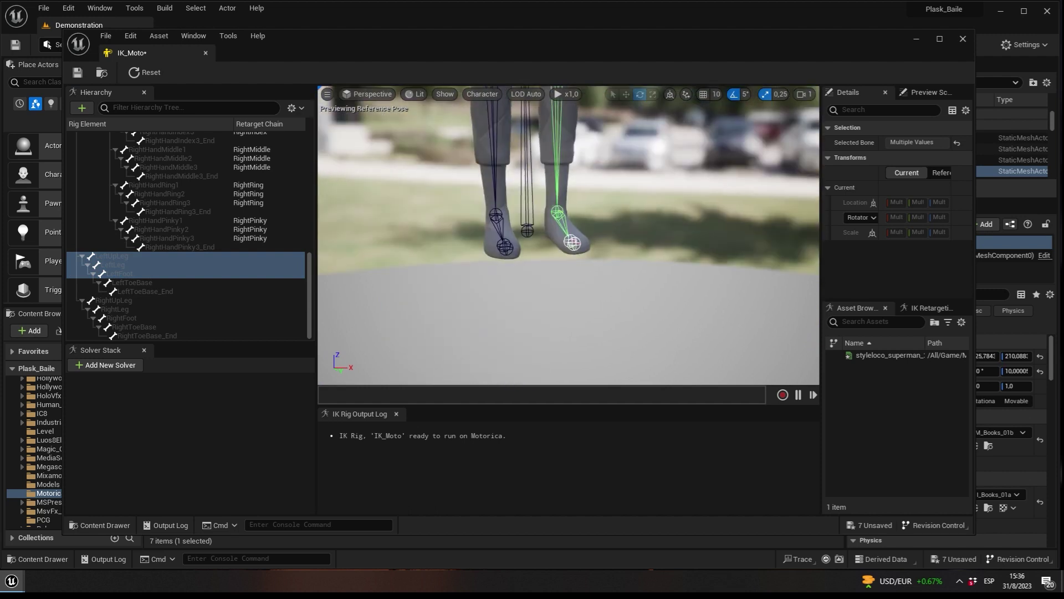
pyautogui.click(151, 283)
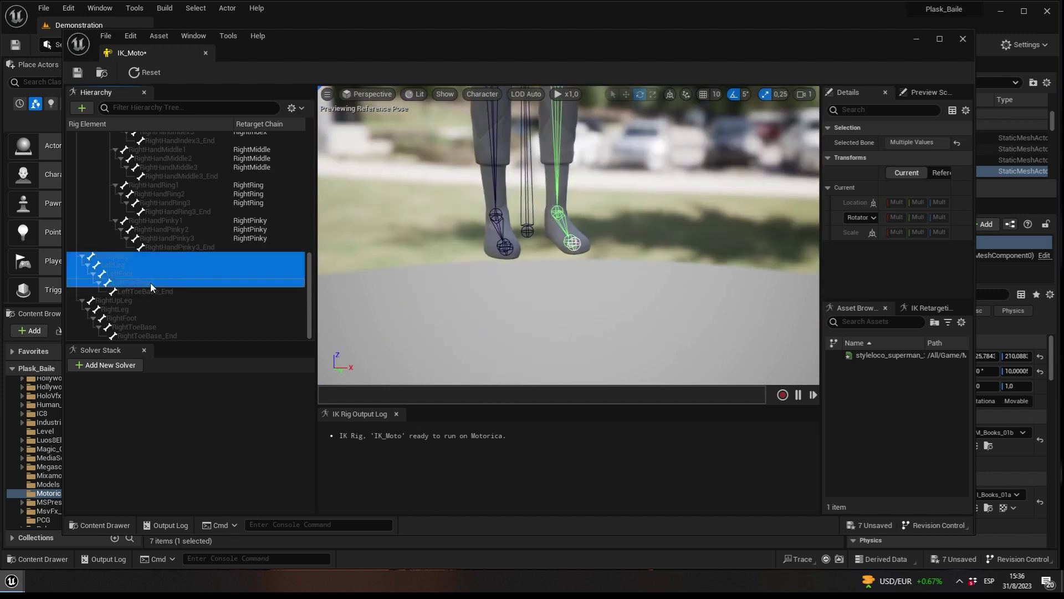
pyautogui.rightClick(129, 256)
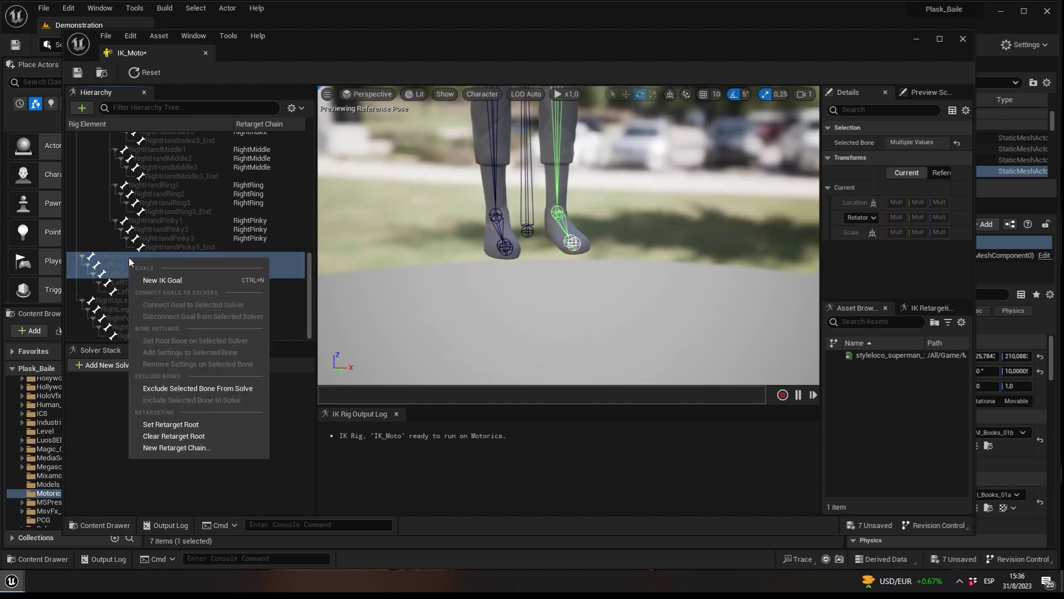
pyautogui.click(174, 449)
pyautogui.click(305, 330)
# Step: Add the RightLeg chain for the RightUpLeg through RightFoot bones
pyautogui.moveTo(125, 302); pyautogui.dragTo(138, 317)
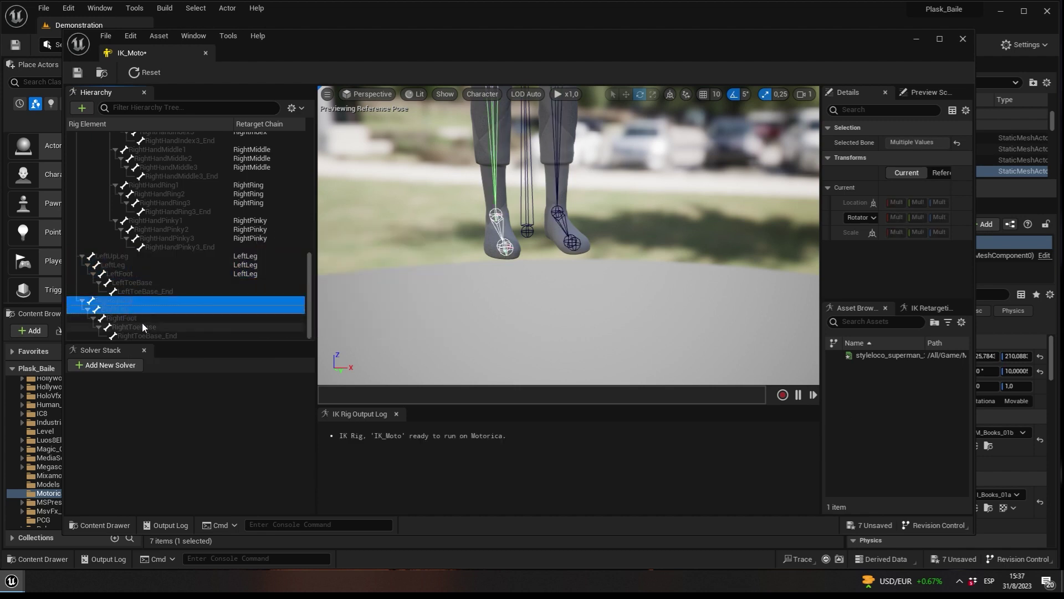
pyautogui.rightClick(138, 317)
pyautogui.click(185, 496)
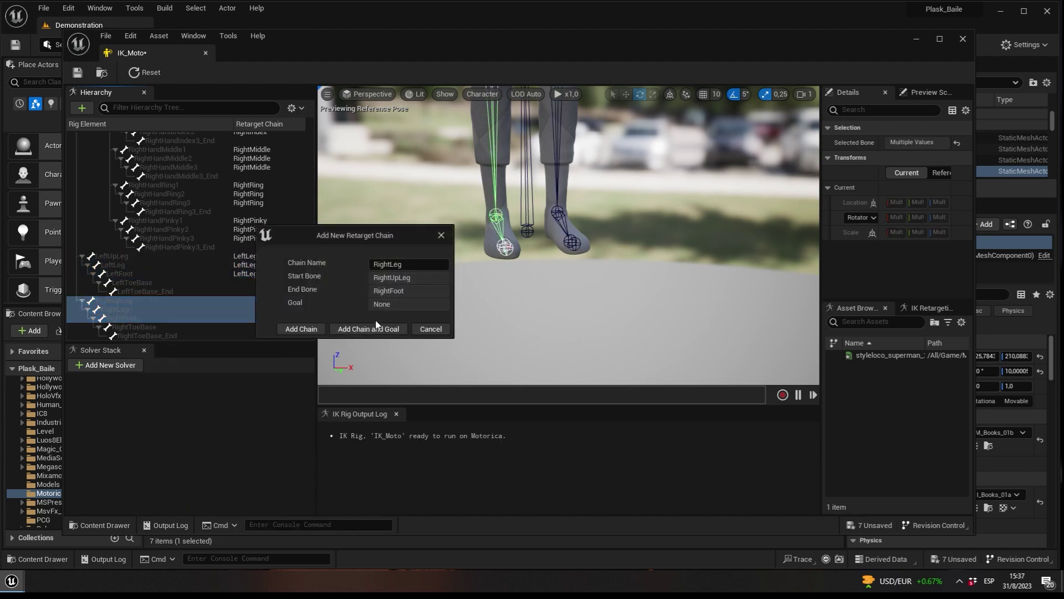
pyautogui.click(305, 329)
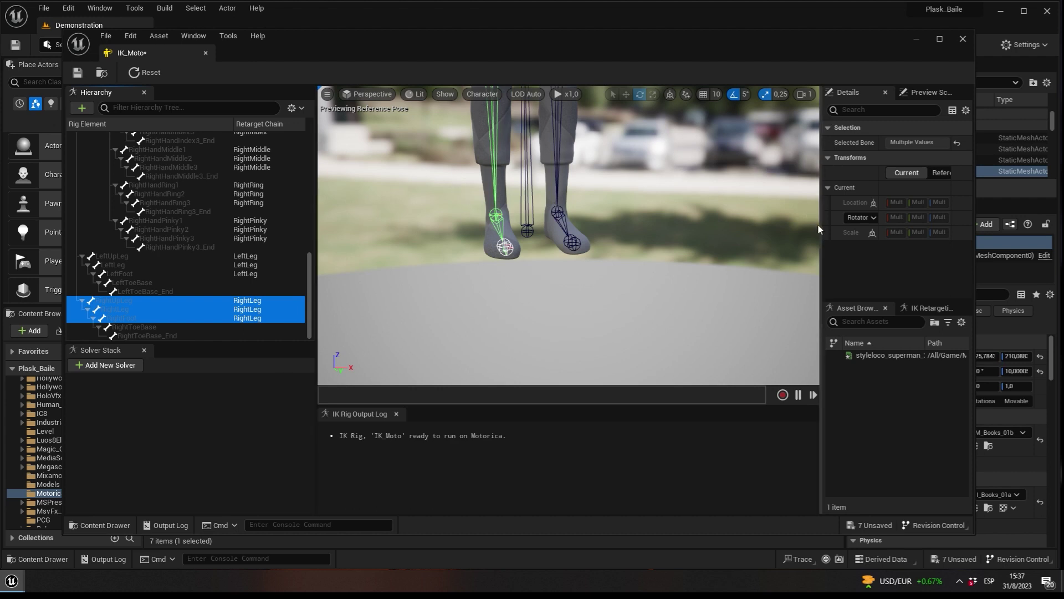
# Step: Review the retarget chain list, save IK_Moto, and close its editor
pyautogui.moveTo(821, 241); pyautogui.dragTo(643, 242)
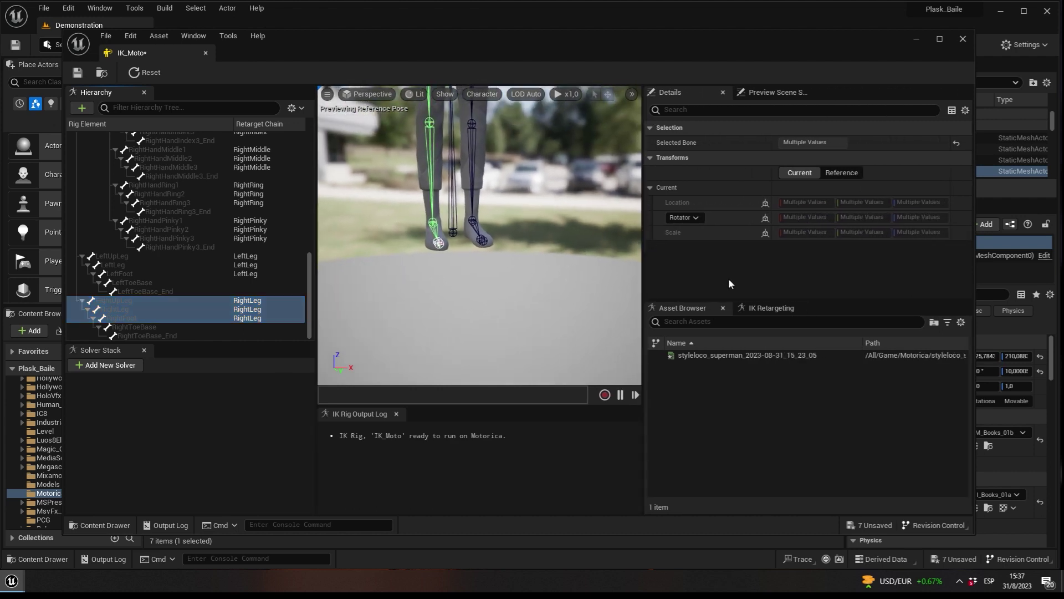
pyautogui.click(772, 309)
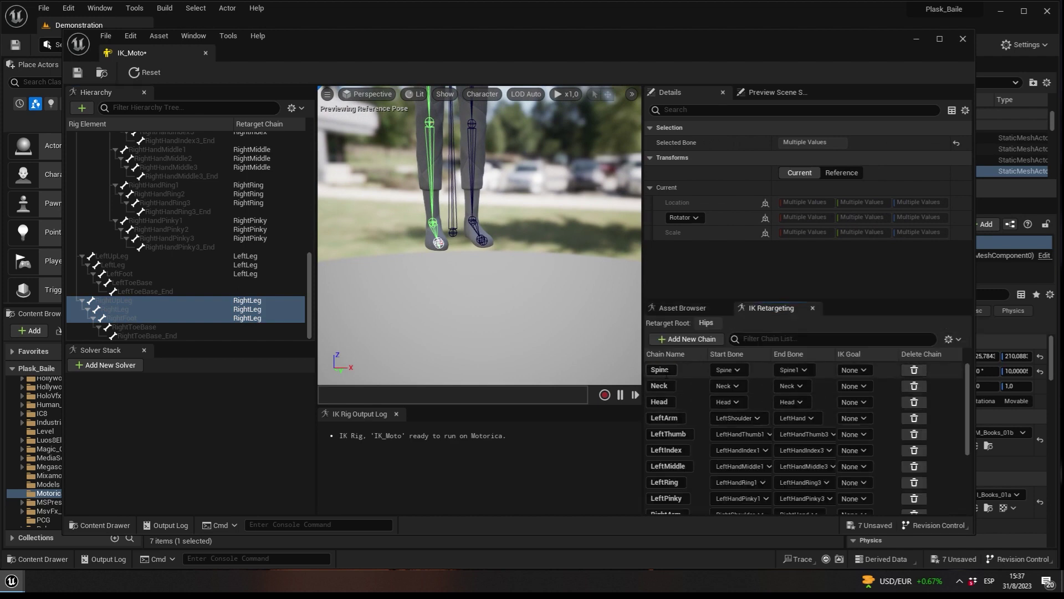
pyautogui.moveTo(970, 434)
pyautogui.mouseDown()
pyautogui.moveTo(970, 385)
pyautogui.moveTo(970, 493)
pyautogui.moveTo(971, 385)
pyautogui.mouseUp()
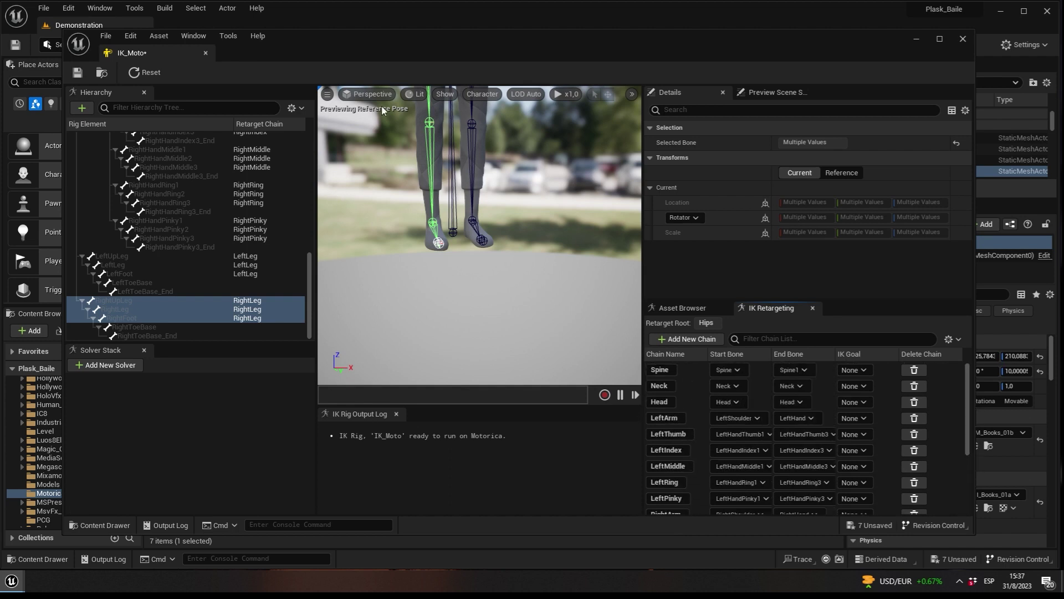
pyautogui.click(77, 72)
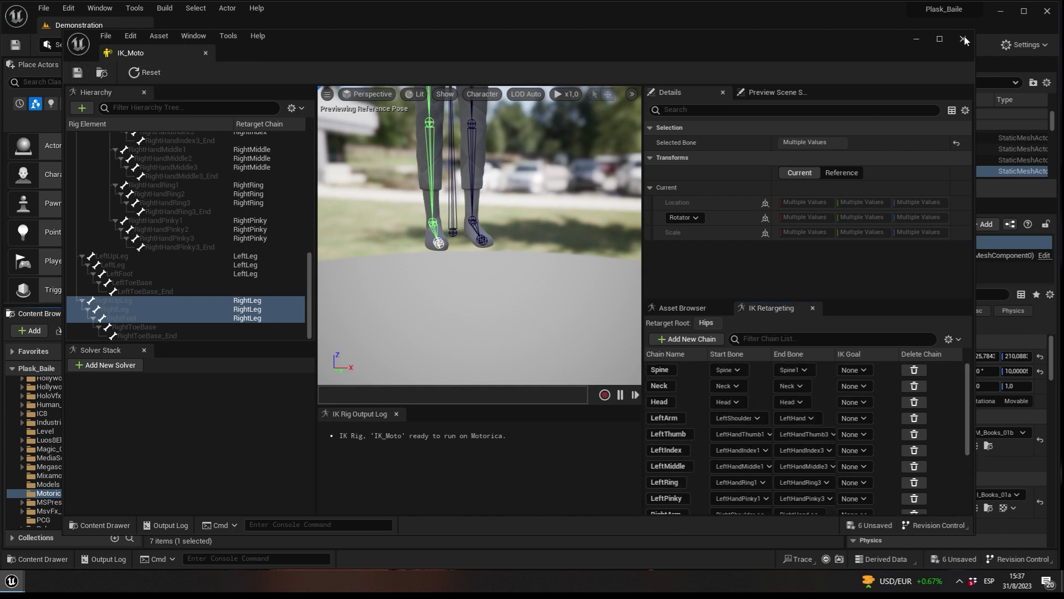
pyautogui.click(963, 39)
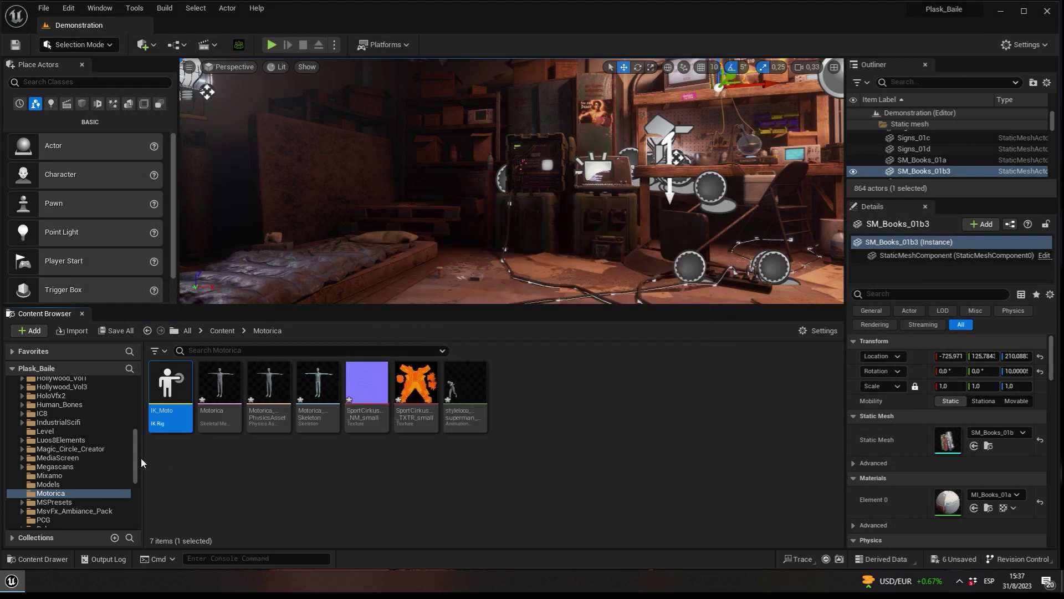
# Step: Open the Android skeletal mesh from Content > Android > Meshes to inspect it, then close it
pyautogui.moveTo(135, 457); pyautogui.dragTo(135, 404)
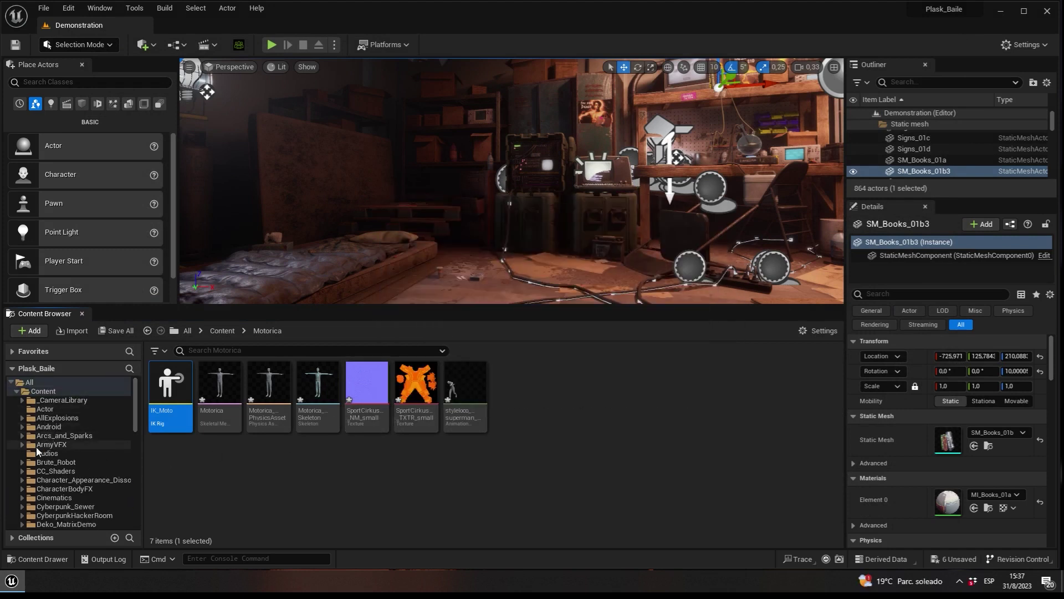
pyautogui.click(22, 427)
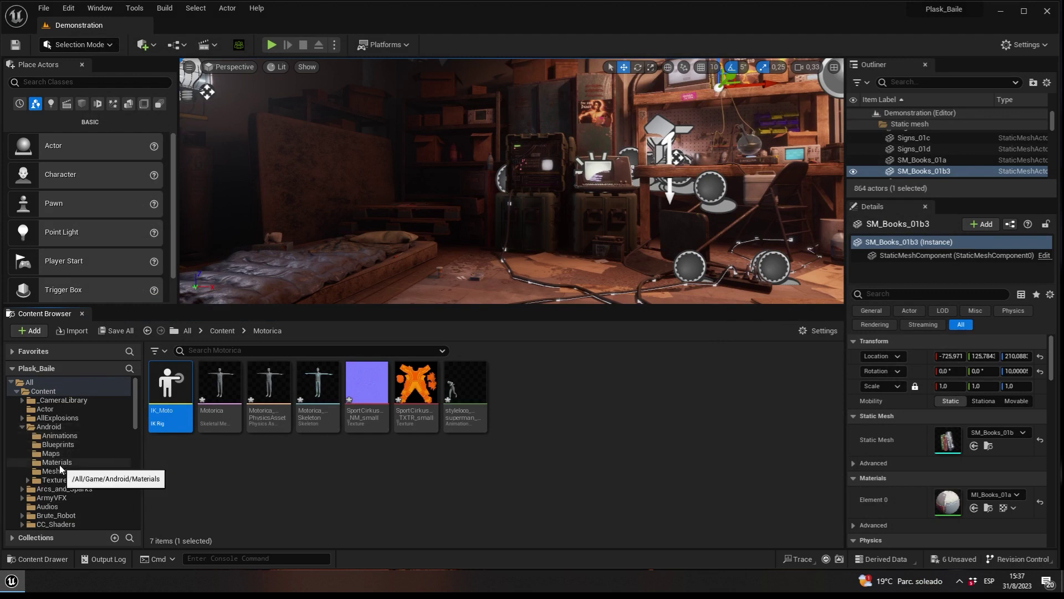
pyautogui.click(55, 470)
pyautogui.click(169, 395)
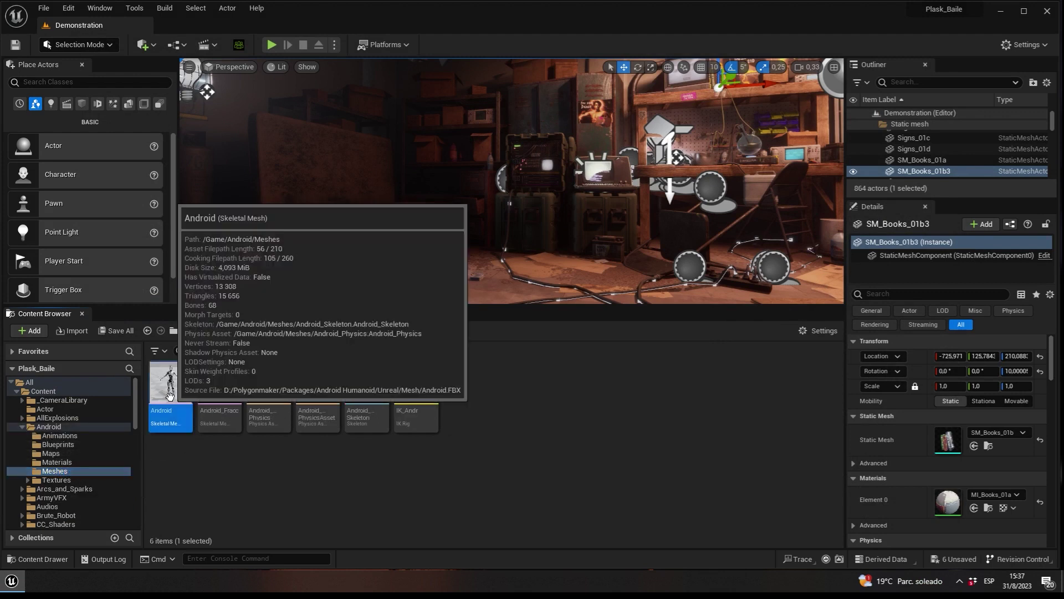
pyautogui.doubleClick(169, 395)
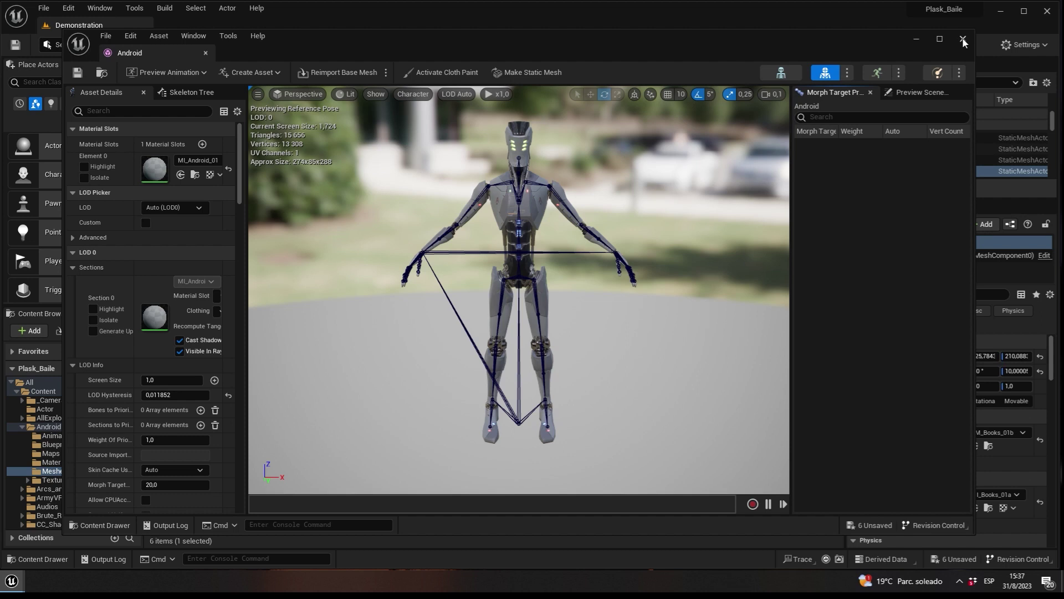
pyautogui.click(963, 40)
# Step: Open the IK_Andr rig to review its retarget chains, then close it
pyautogui.moveTo(418, 392)
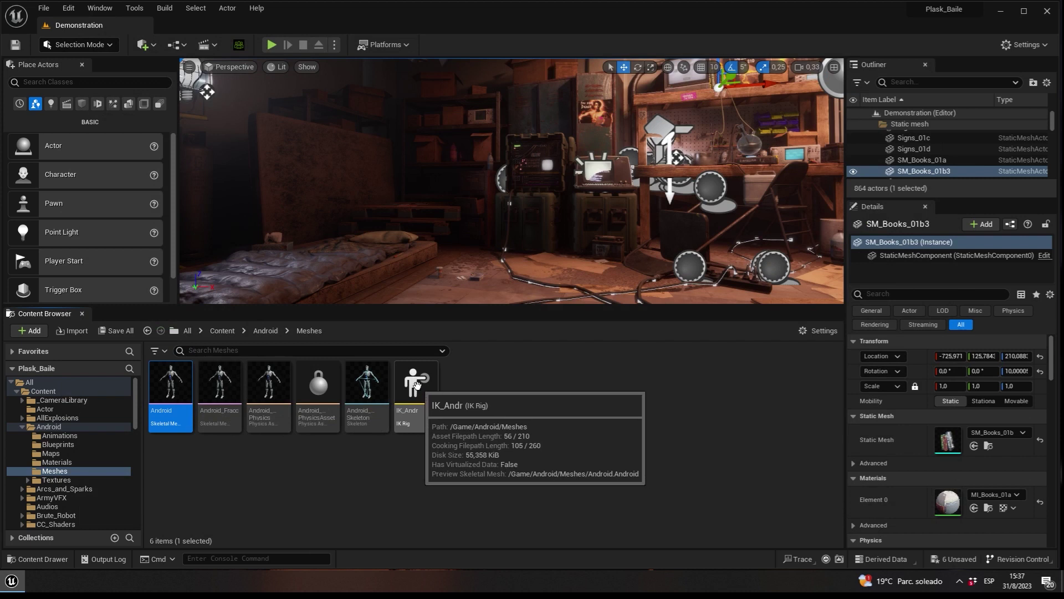
pyautogui.doubleClick(417, 382)
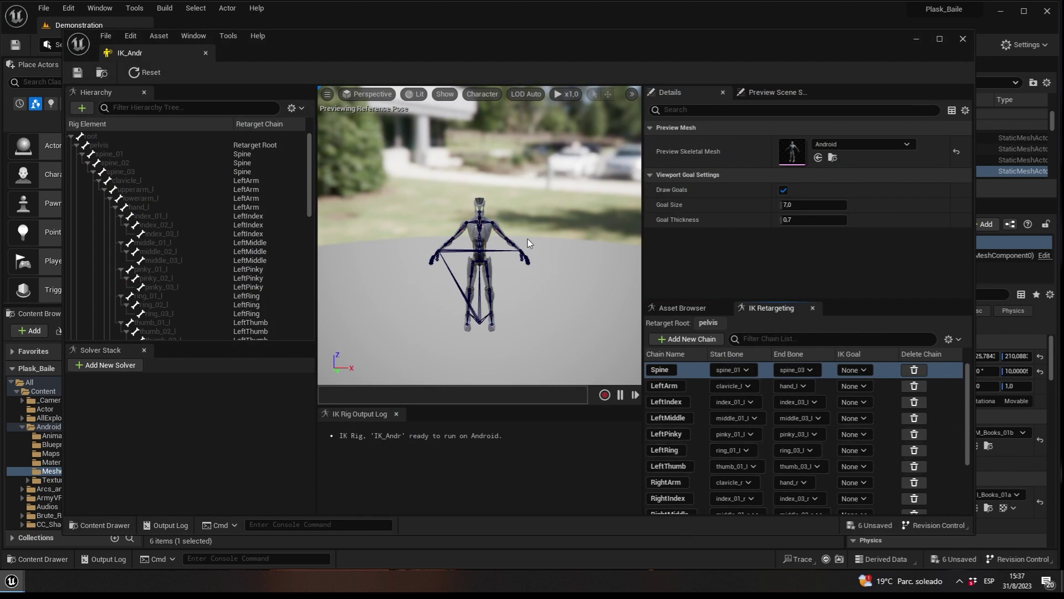
pyautogui.click(962, 39)
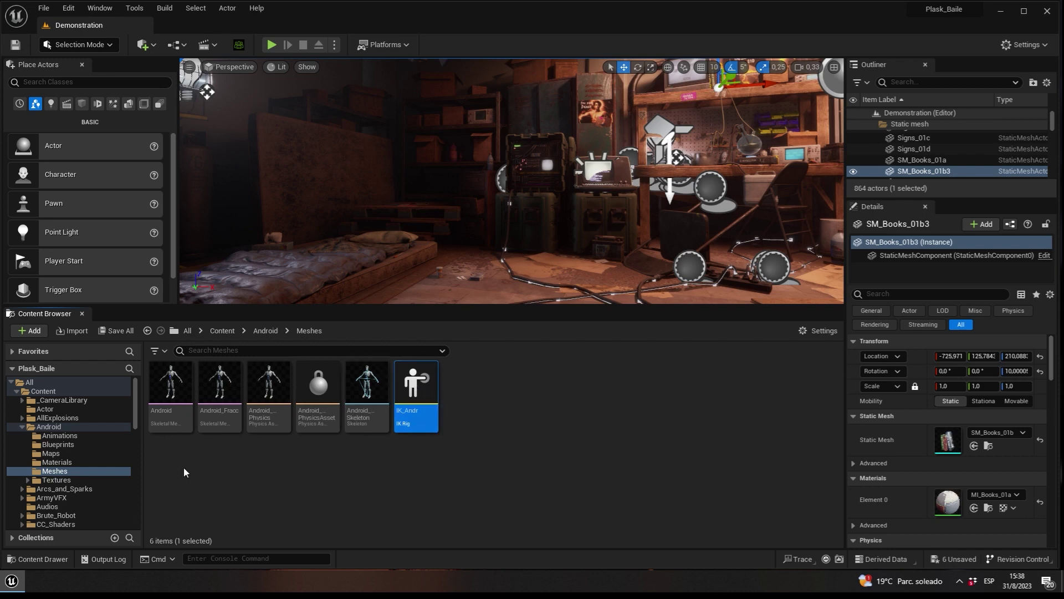
# Step: Create an IK Retargeter named Ret_Mot_Android in the Motorica folder
pyautogui.moveTo(134, 411); pyautogui.dragTo(150, 465)
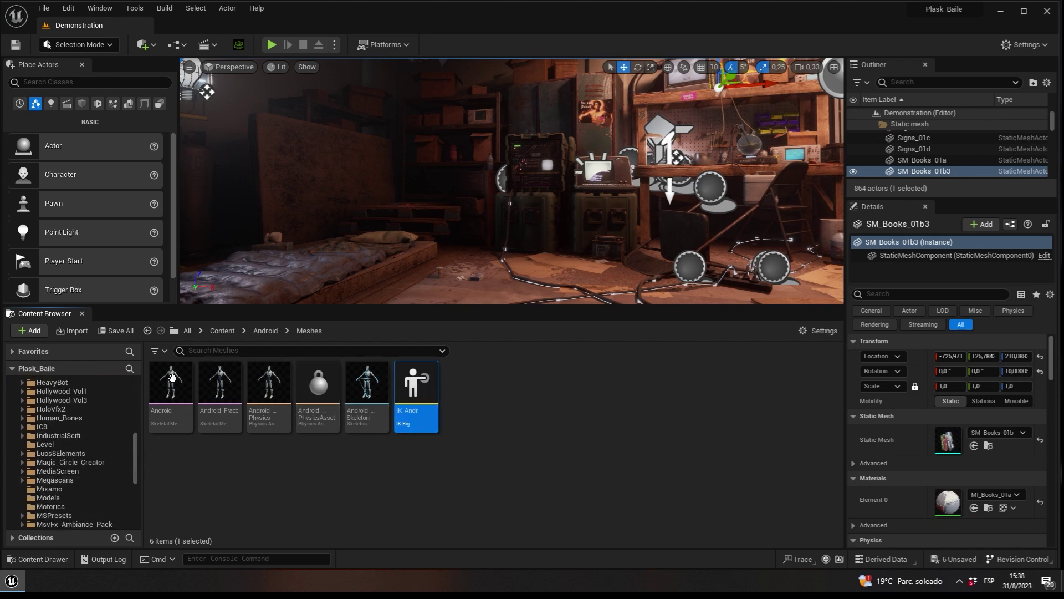
pyautogui.click(64, 507)
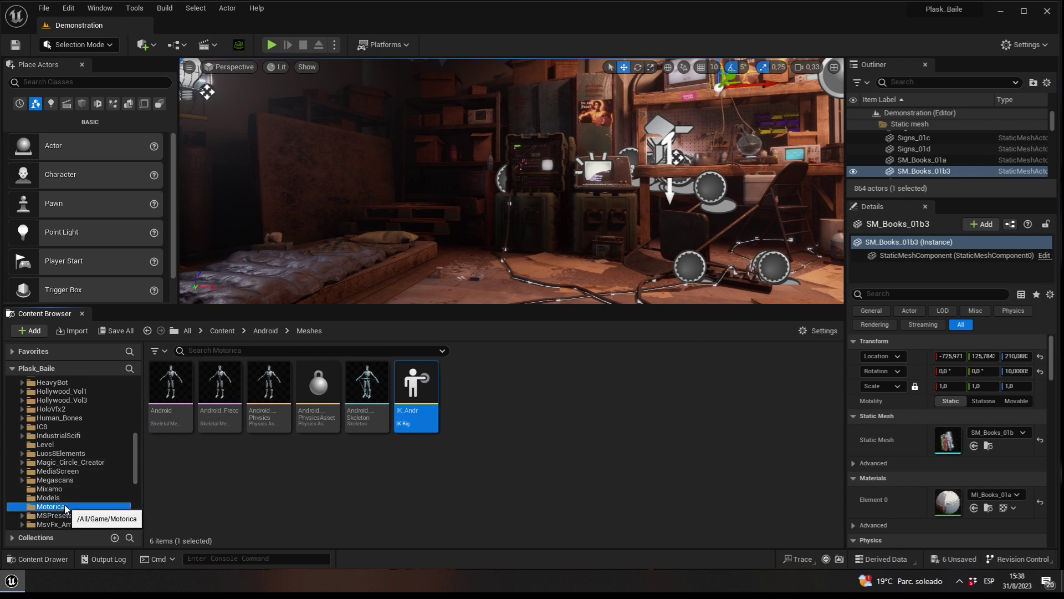
pyautogui.rightClick(286, 468)
pyautogui.moveTo(369, 231)
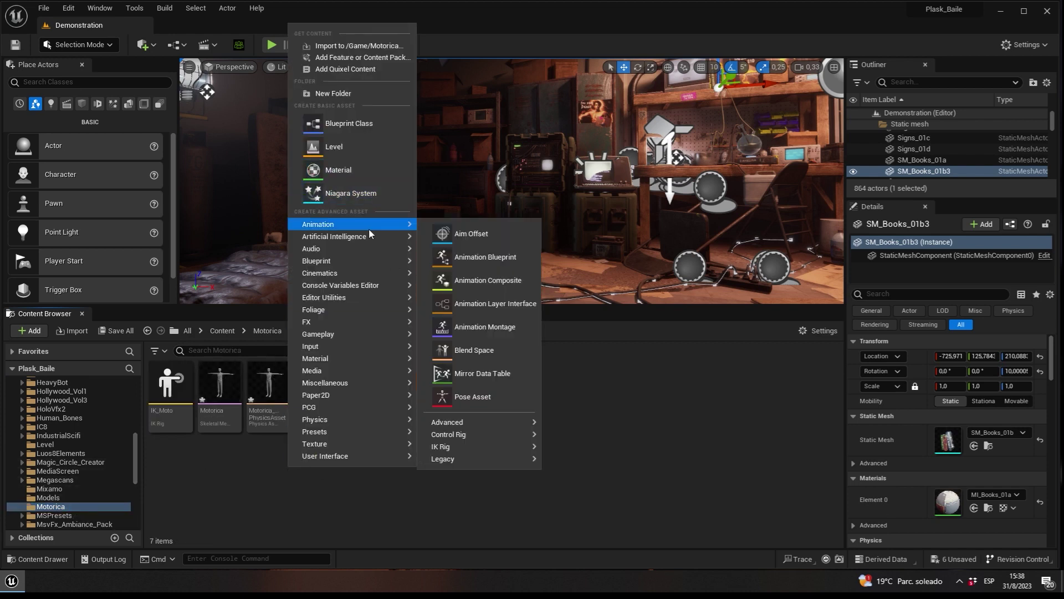
pyautogui.moveTo(460, 446)
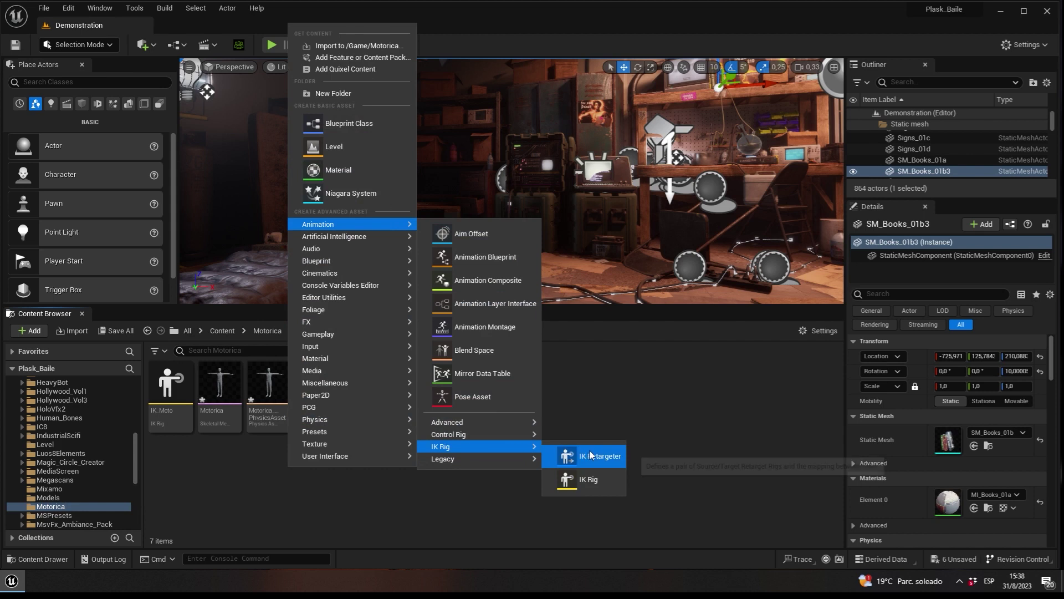
pyautogui.click(590, 455)
pyautogui.write('Ret_Mot')
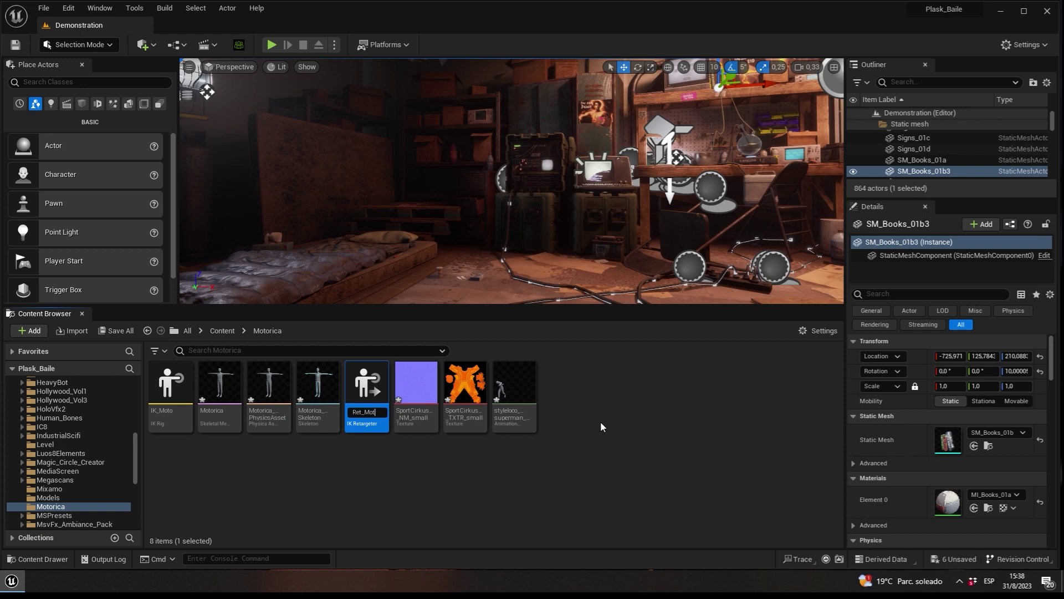
pyautogui.write('Android')
# Step: Open Ret_Mot_Android and set IK_Moto as source and IK_Andr as target rig
pyautogui.doubleClick(375, 391)
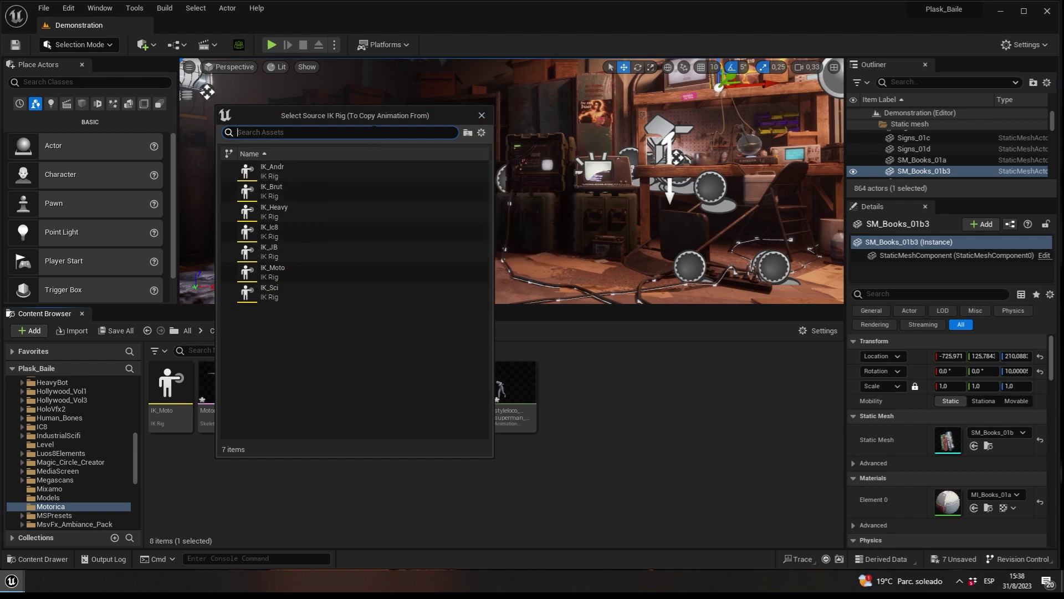
pyautogui.click(291, 269)
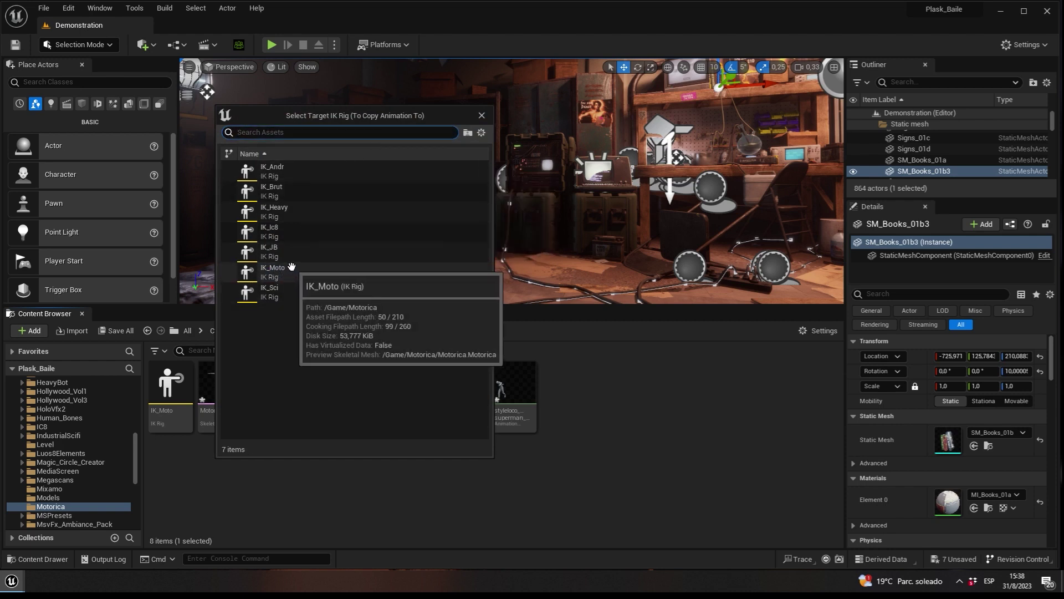
pyautogui.click(274, 167)
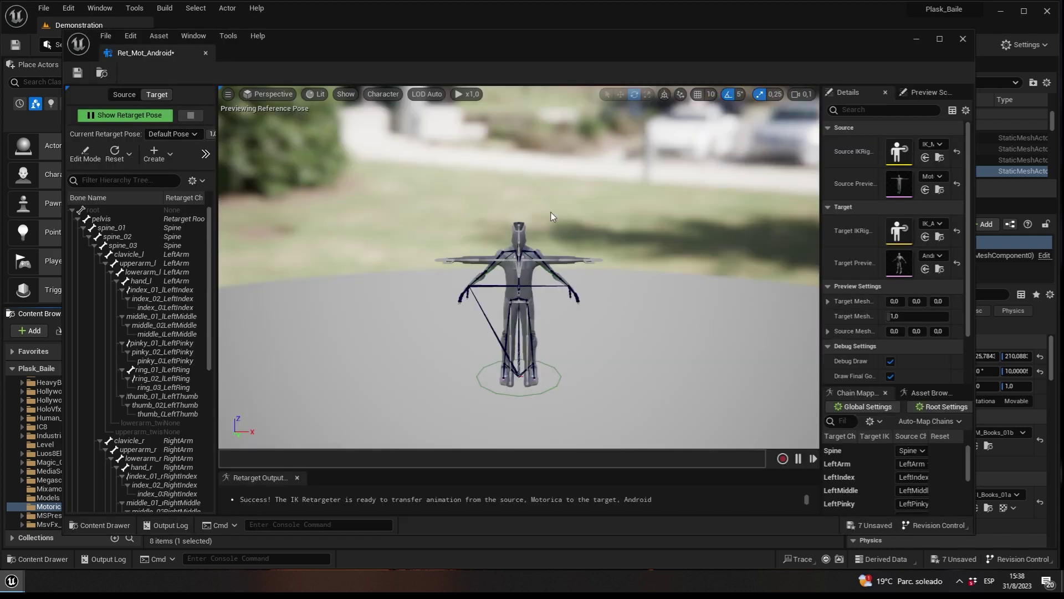
# Step: Orbit around the robot and resize panels so Chain Mapping shows Spine through RightLeg
pyautogui.moveTo(458, 216); pyautogui.dragTo(694, 248, button='right')
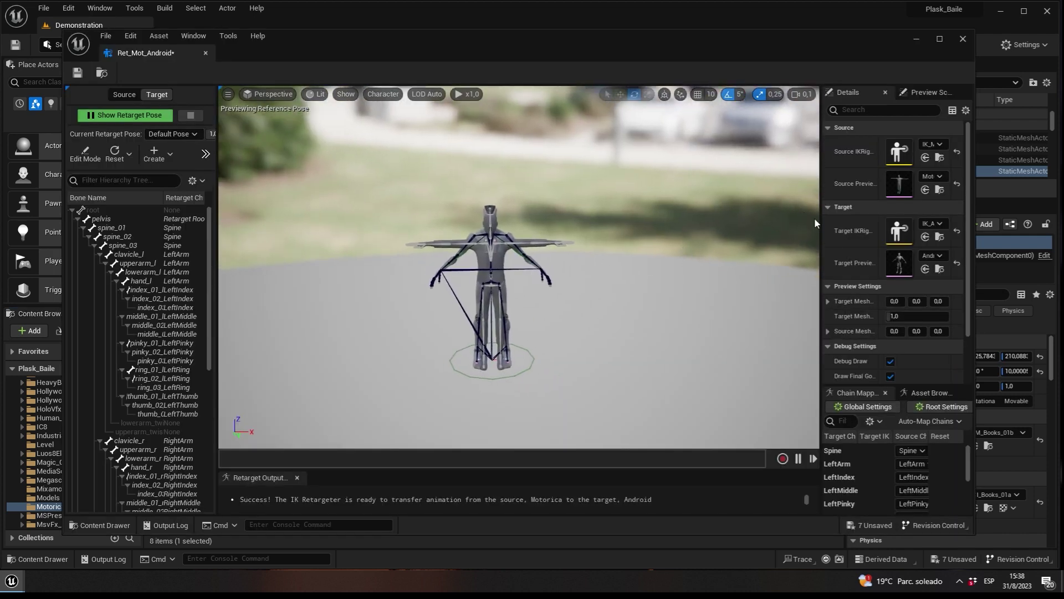
pyautogui.moveTo(821, 225); pyautogui.dragTo(675, 224)
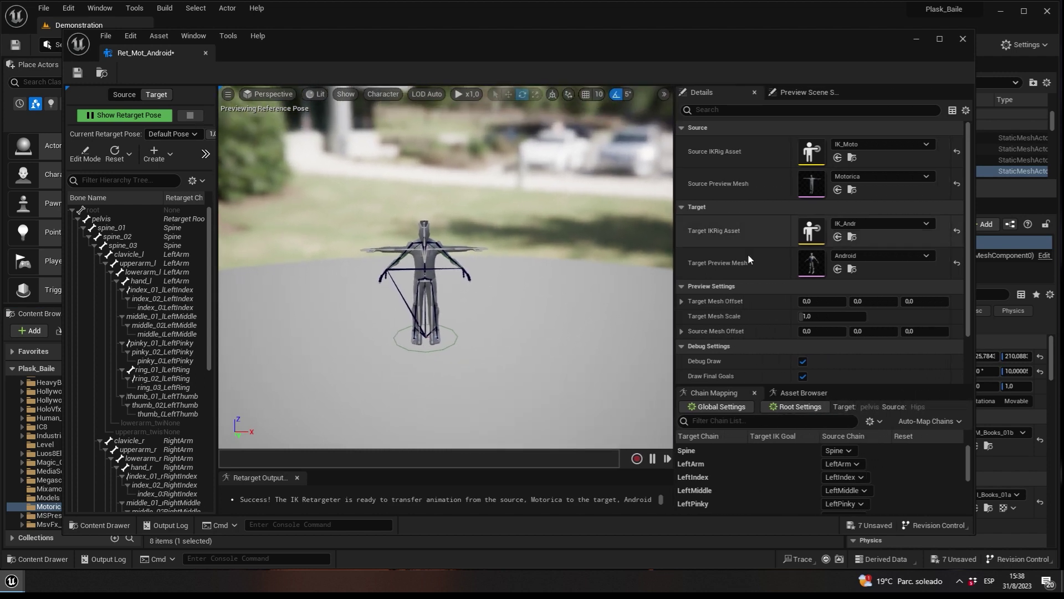
pyautogui.moveTo(844, 386); pyautogui.dragTo(857, 212)
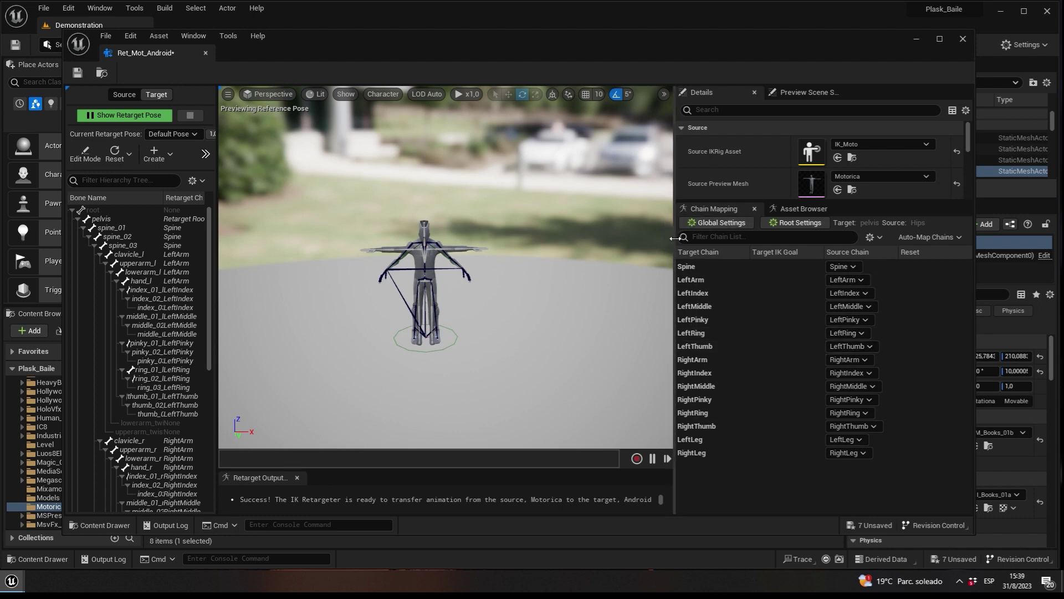
pyautogui.moveTo(675, 239); pyautogui.dragTo(789, 239)
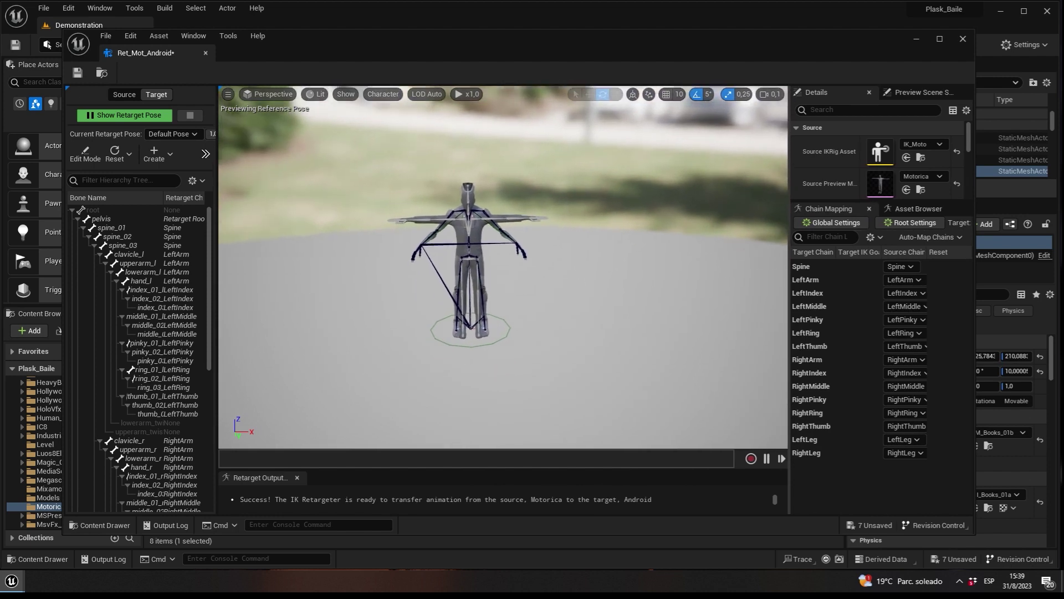
pyautogui.scroll(2, 504, 266)
pyautogui.scroll(2, 504, 266)
pyautogui.scroll(2, 503, 267)
pyautogui.scroll(2, 504, 266)
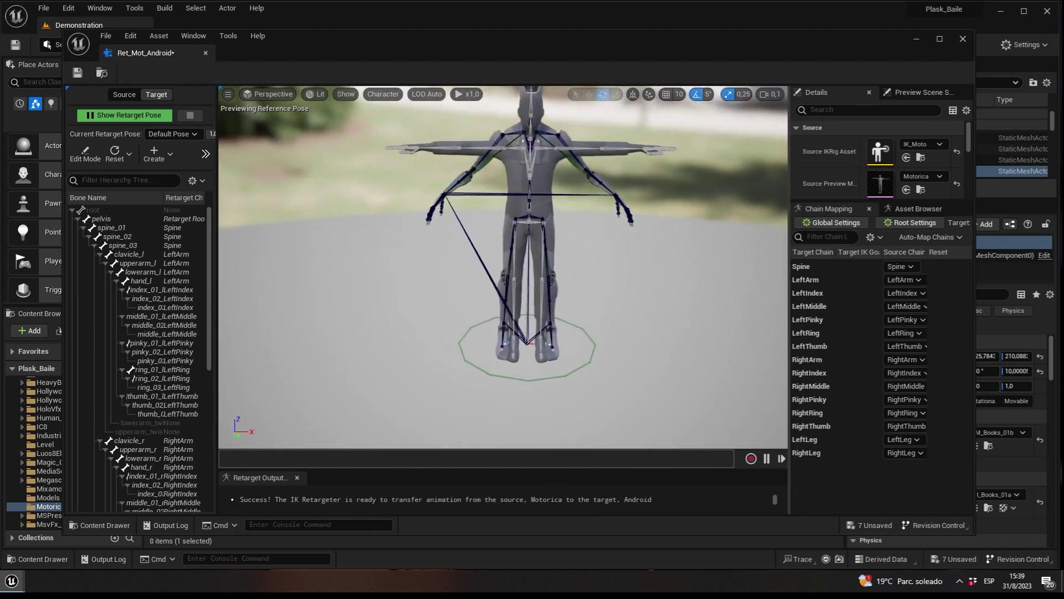
pyautogui.scroll(2, 503, 267)
pyautogui.scroll(2, 503, 266)
pyautogui.scroll(2, 503, 266)
pyautogui.scroll(2, 502, 266)
pyautogui.moveTo(503, 266)
pyautogui.mouseDown()
pyautogui.moveTo(421, 261)
pyautogui.moveTo(582, 192)
pyautogui.mouseUp()
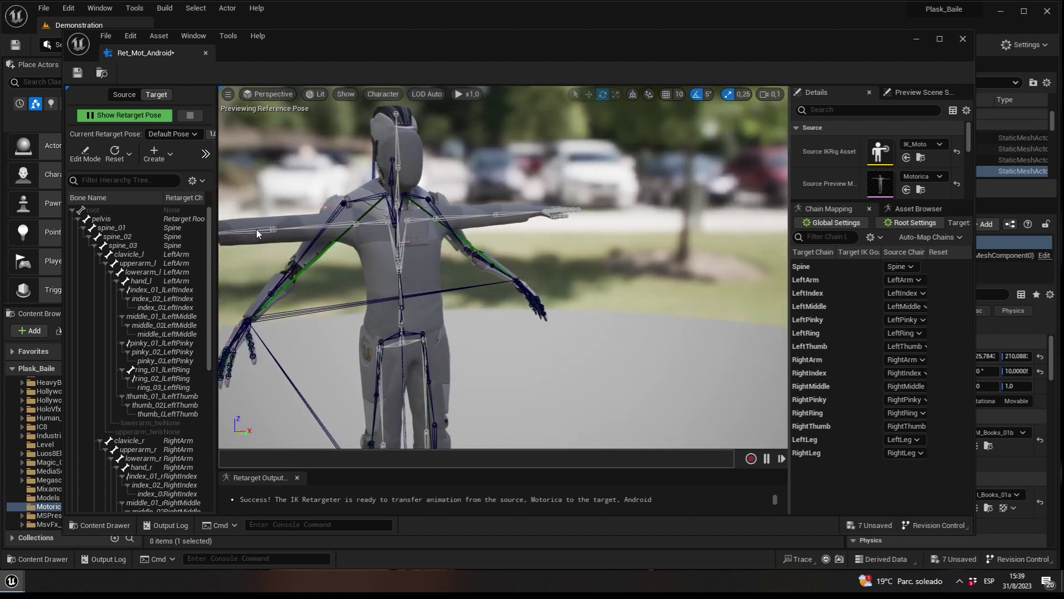
pyautogui.moveTo(362, 243); pyautogui.dragTo(588, 261)
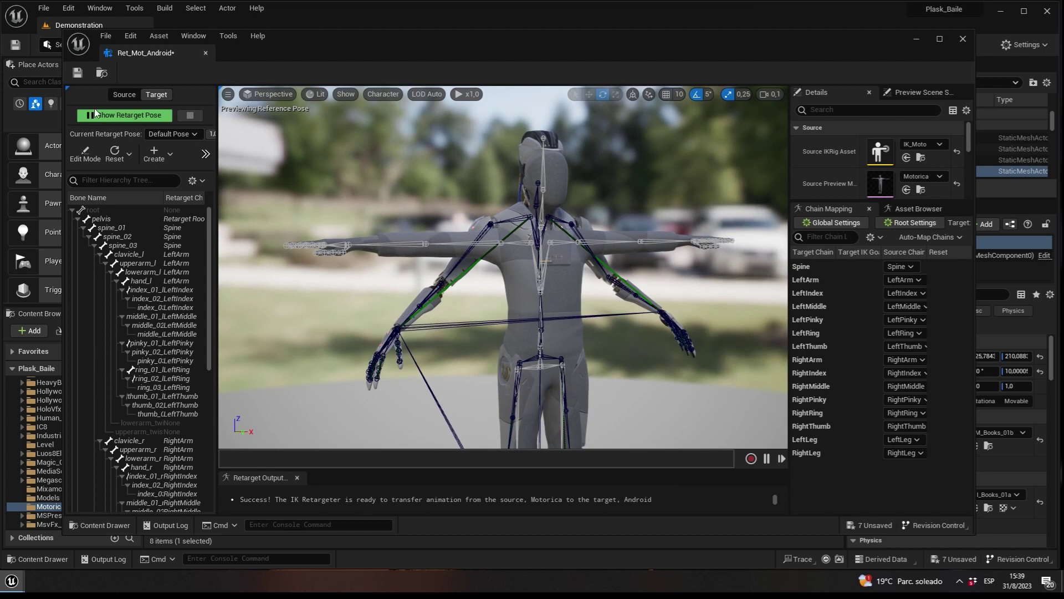
pyautogui.click(117, 95)
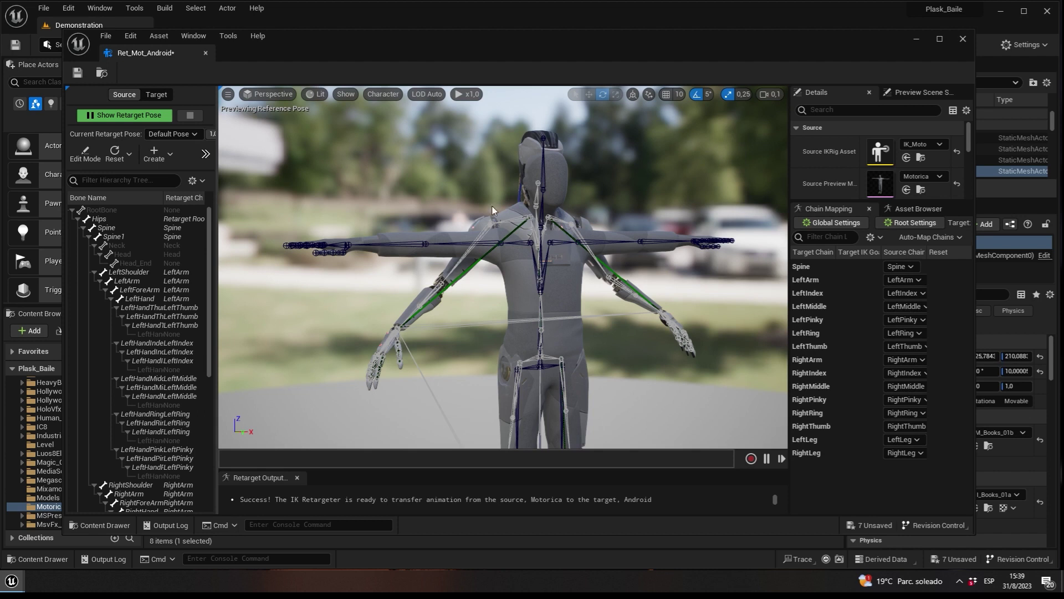
pyautogui.click(159, 97)
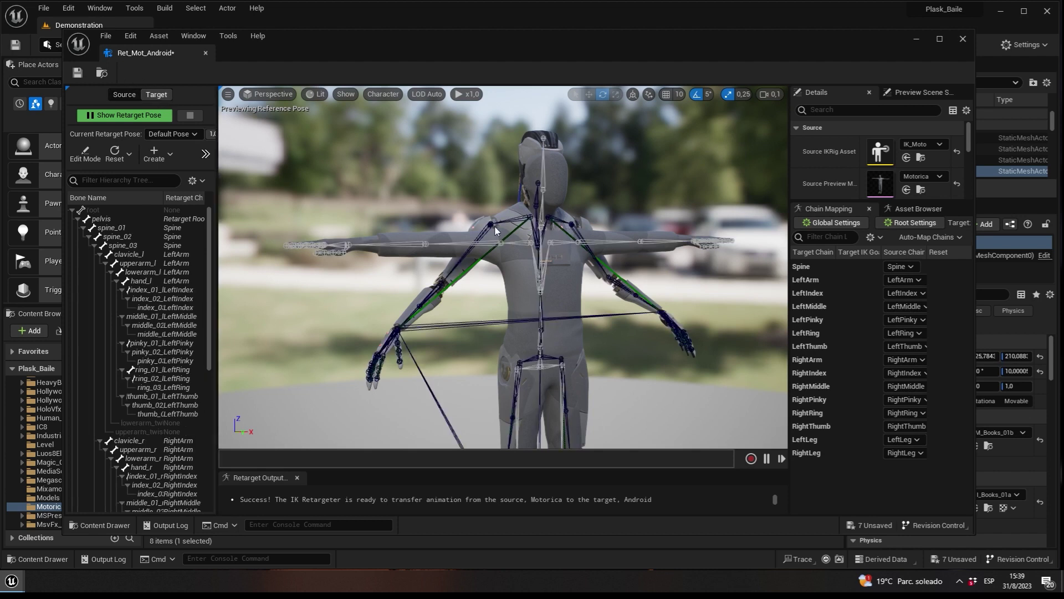
pyautogui.click(124, 95)
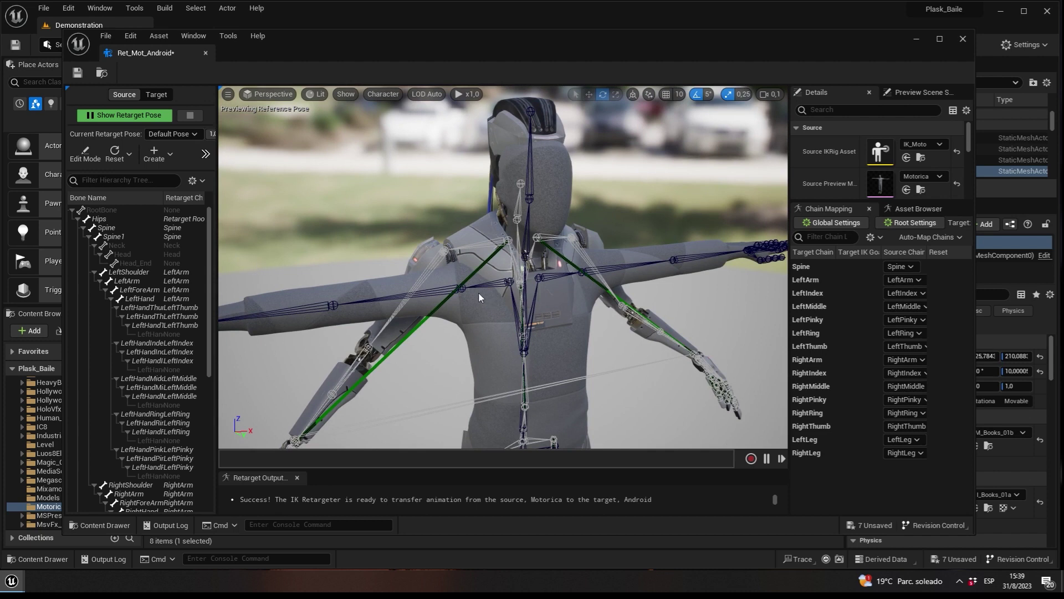
pyautogui.click(453, 287)
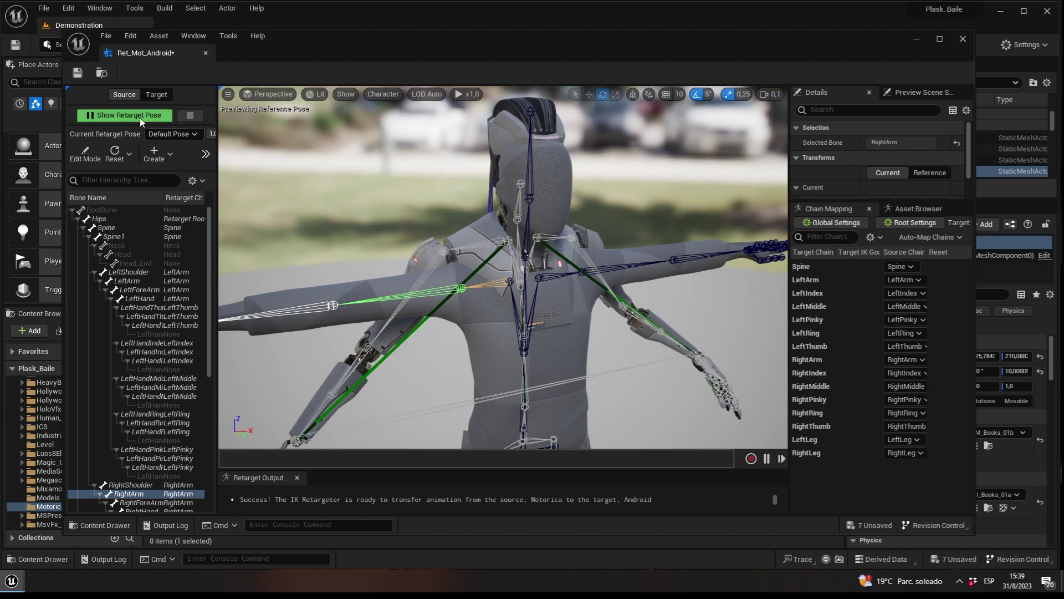
# Step: Create a new retarget pose named CustomRetargetPose via Create > Create New
pyautogui.click(161, 154)
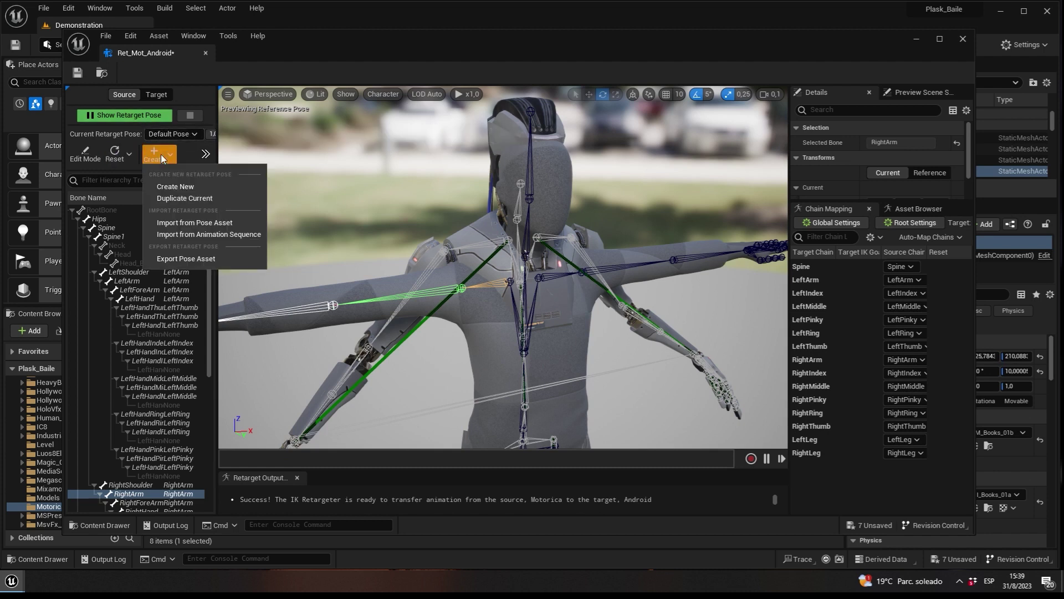
pyautogui.click(181, 189)
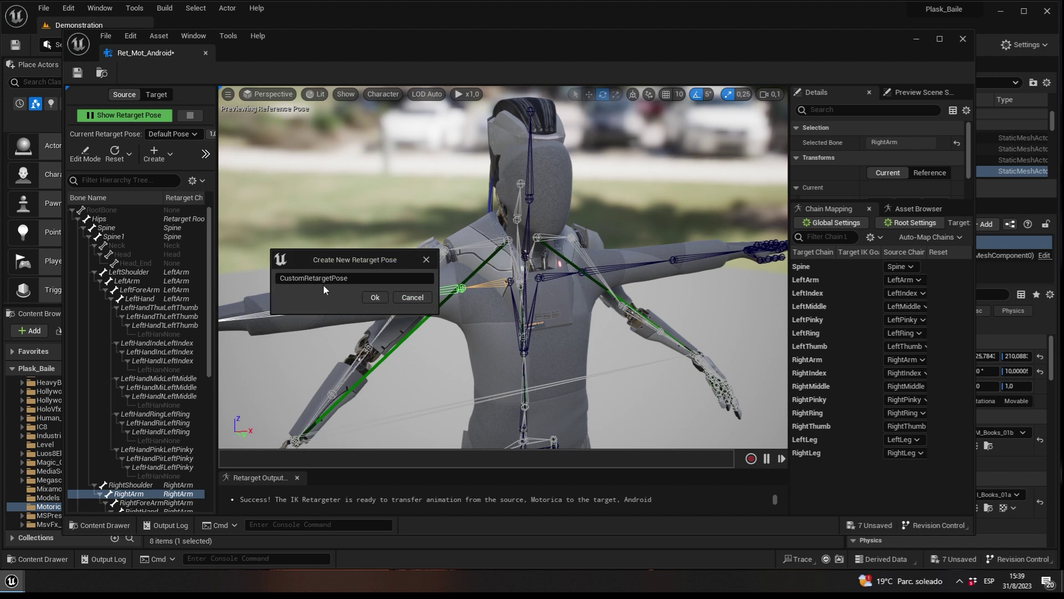
pyautogui.click(374, 298)
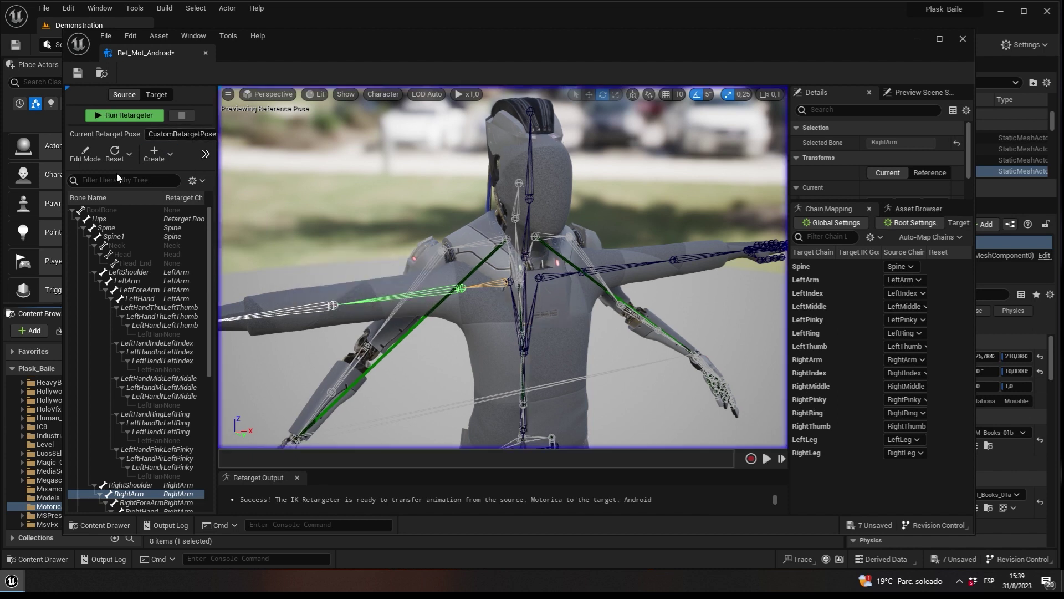
# Step: In Edit Mode, rotate the right upper arm down about 55 degrees and align the right forearm
pyautogui.click(91, 159)
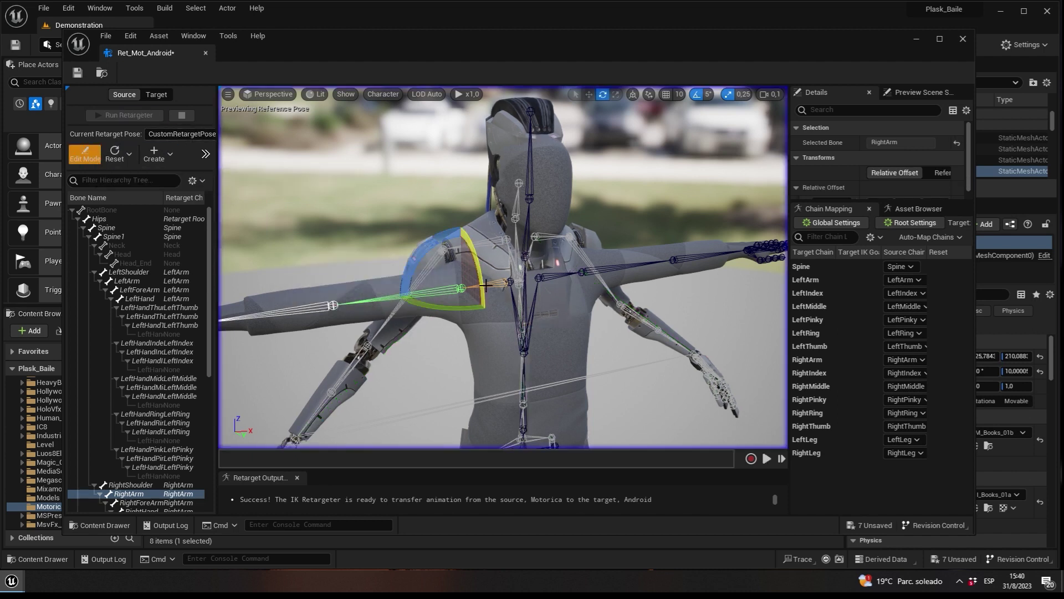
pyautogui.moveTo(485, 286); pyautogui.dragTo(487, 286, button='right')
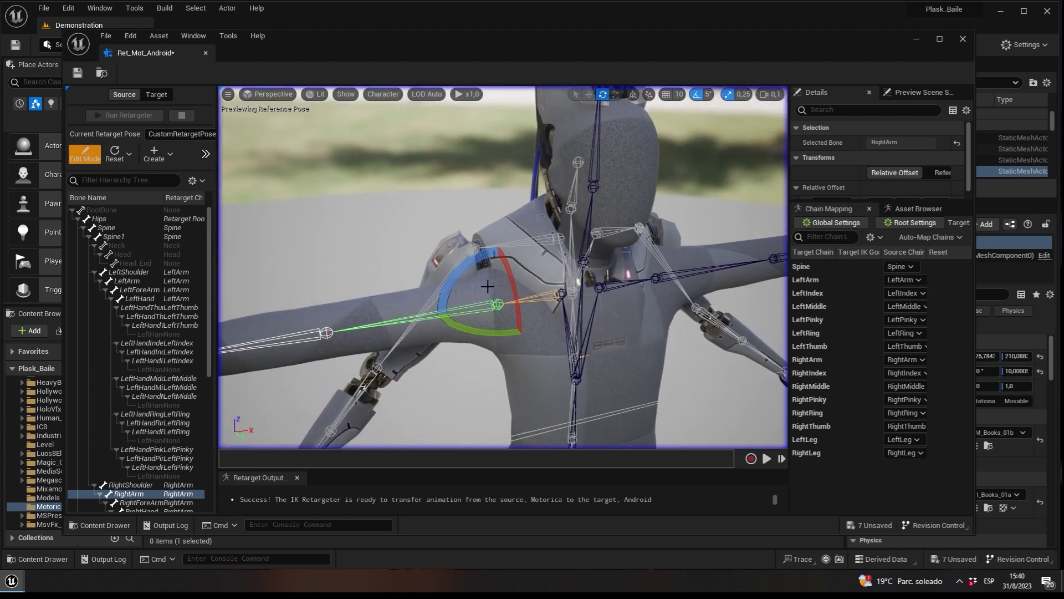
pyautogui.moveTo(471, 259); pyautogui.dragTo(562, 294)
pyautogui.moveTo(494, 252); pyautogui.dragTo(501, 260)
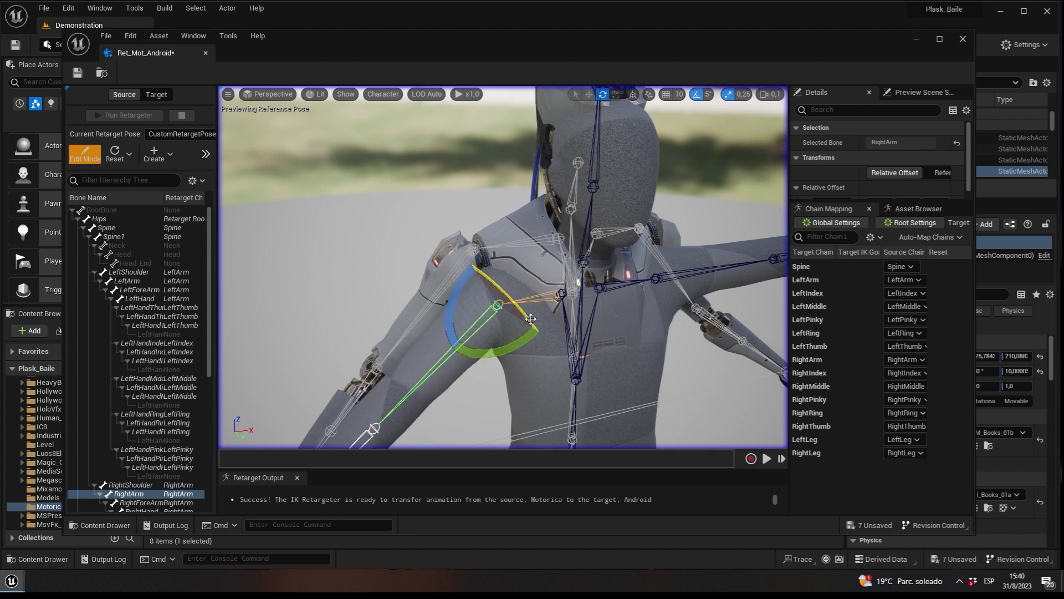
pyautogui.moveTo(502, 261)
pyautogui.mouseDown(button='right')
pyautogui.moveTo(502, 310)
pyautogui.moveTo(548, 341)
pyautogui.mouseUp(button='right')
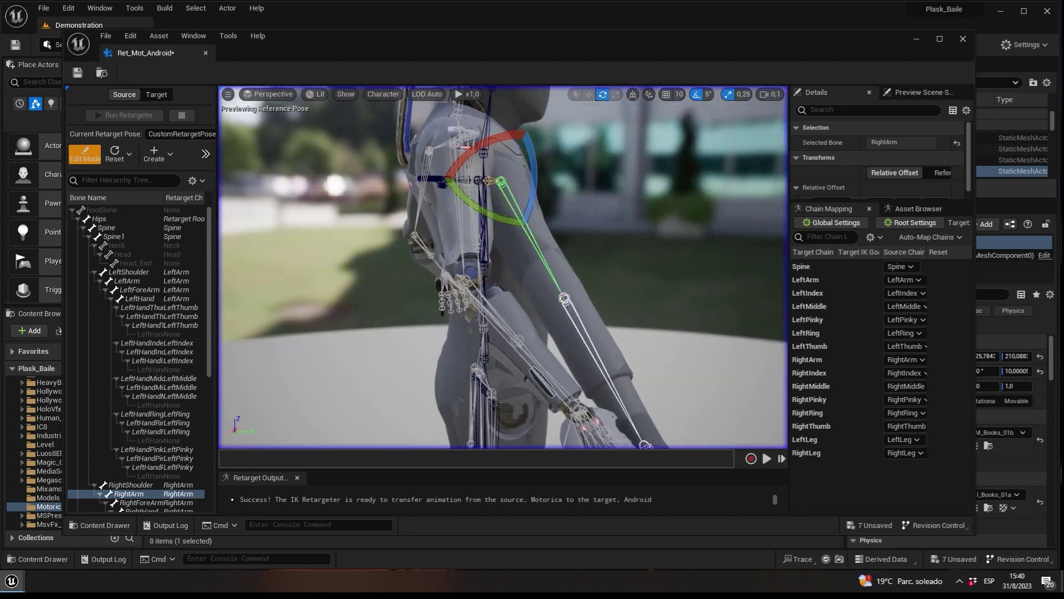
pyautogui.moveTo(506, 289); pyautogui.dragTo(521, 282)
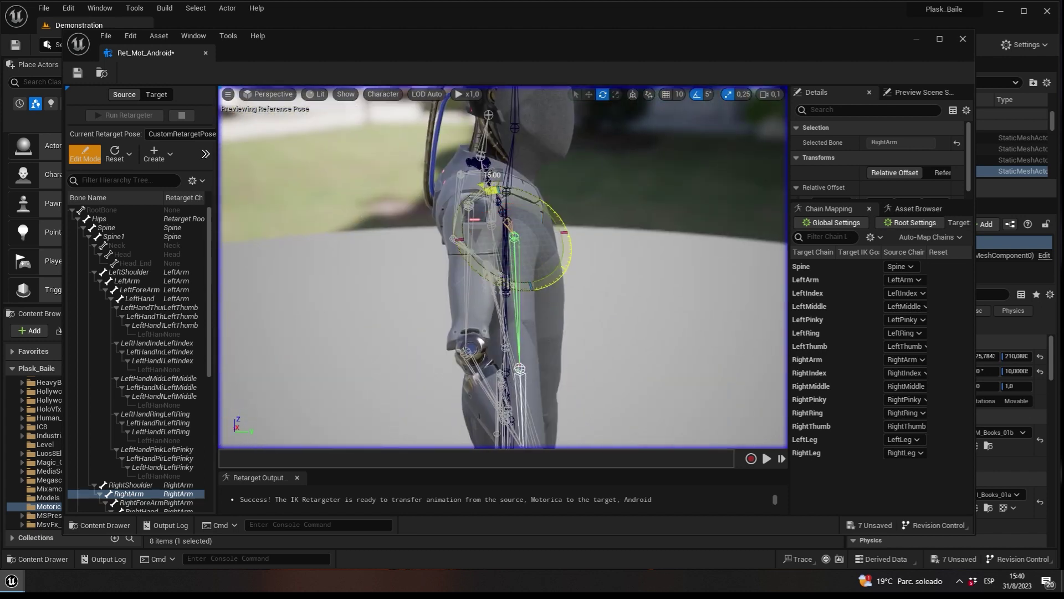
pyautogui.moveTo(557, 392); pyautogui.dragTo(350, 203, button='right')
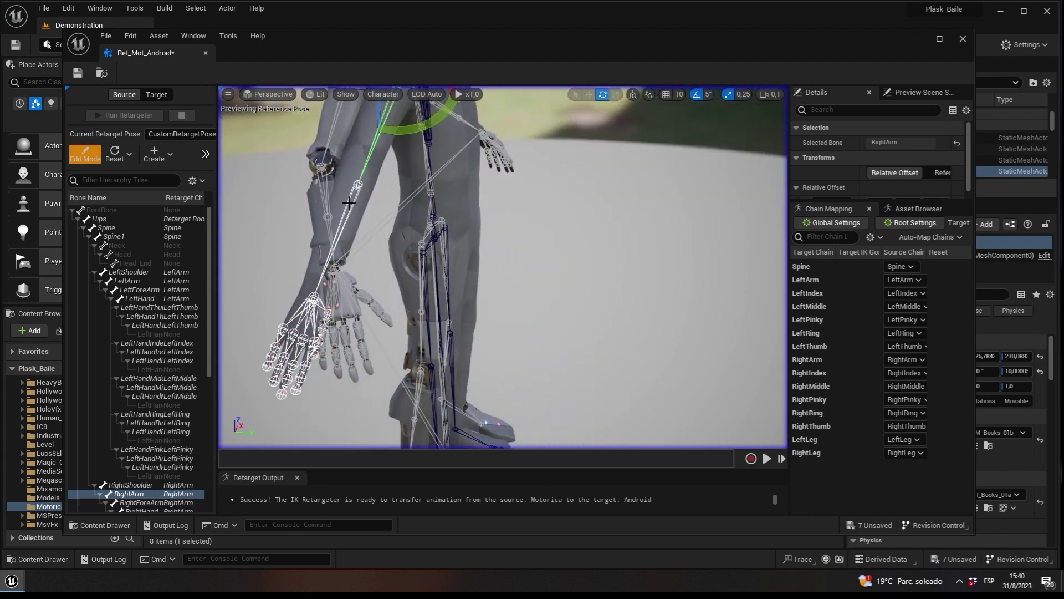
pyautogui.click(349, 203)
pyautogui.moveTo(393, 221); pyautogui.dragTo(401, 192)
pyautogui.moveTo(401, 192); pyautogui.dragTo(499, 266, button='right')
# Step: Rotate the left upper arm down 50 degrees, nudge the right upper arm 5 degrees, then exit Edit Mode
pyautogui.click(543, 310)
pyautogui.moveTo(566, 239)
pyautogui.mouseDown()
pyautogui.moveTo(571, 277)
pyautogui.moveTo(580, 261)
pyautogui.mouseUp()
pyautogui.moveTo(579, 261); pyautogui.dragTo(495, 285, button='right')
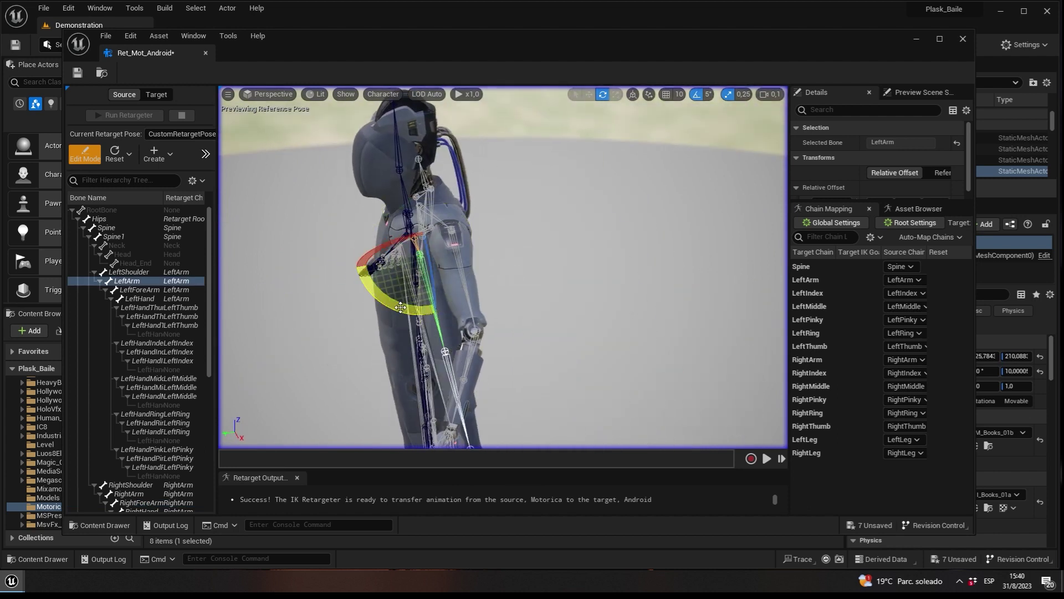
pyautogui.click(448, 374)
pyautogui.moveTo(432, 397)
pyautogui.mouseDown(button='right')
pyautogui.moveTo(344, 394)
pyautogui.moveTo(444, 390)
pyautogui.moveTo(377, 391)
pyautogui.moveTo(333, 371)
pyautogui.mouseUp(button='right')
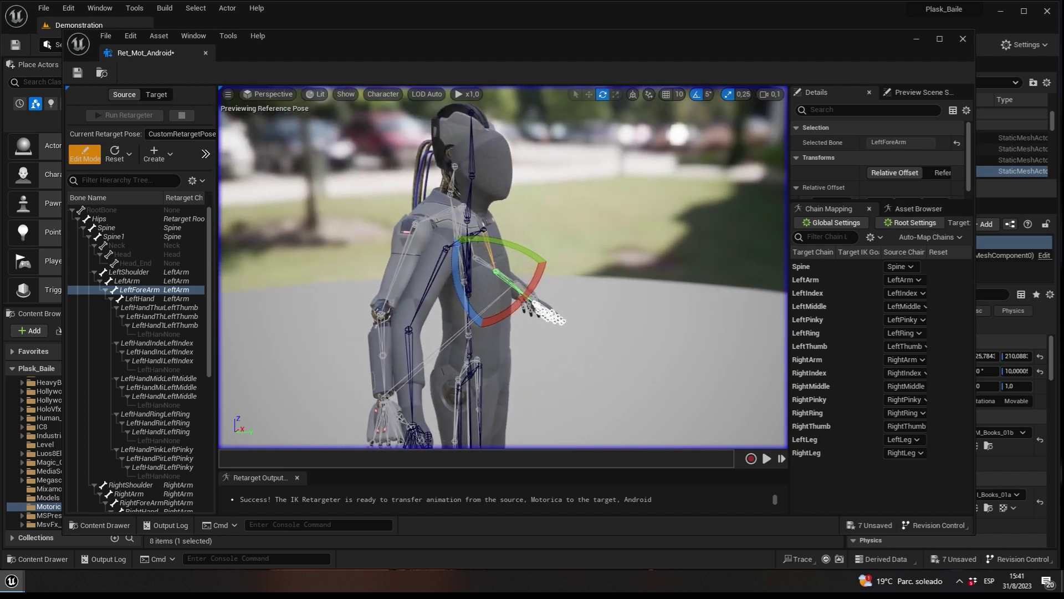
pyautogui.click(436, 267)
pyautogui.moveTo(467, 202); pyautogui.dragTo(477, 210)
pyautogui.moveTo(499, 277)
pyautogui.mouseDown(button='right')
pyautogui.moveTo(422, 277)
pyautogui.moveTo(229, 181)
pyautogui.mouseUp(button='right')
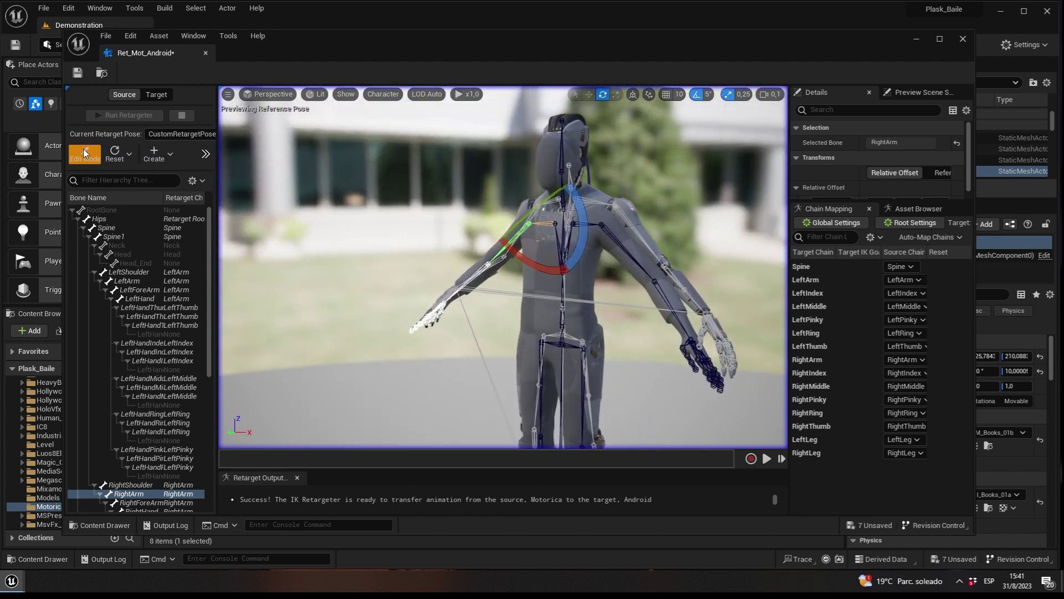
pyautogui.click(85, 154)
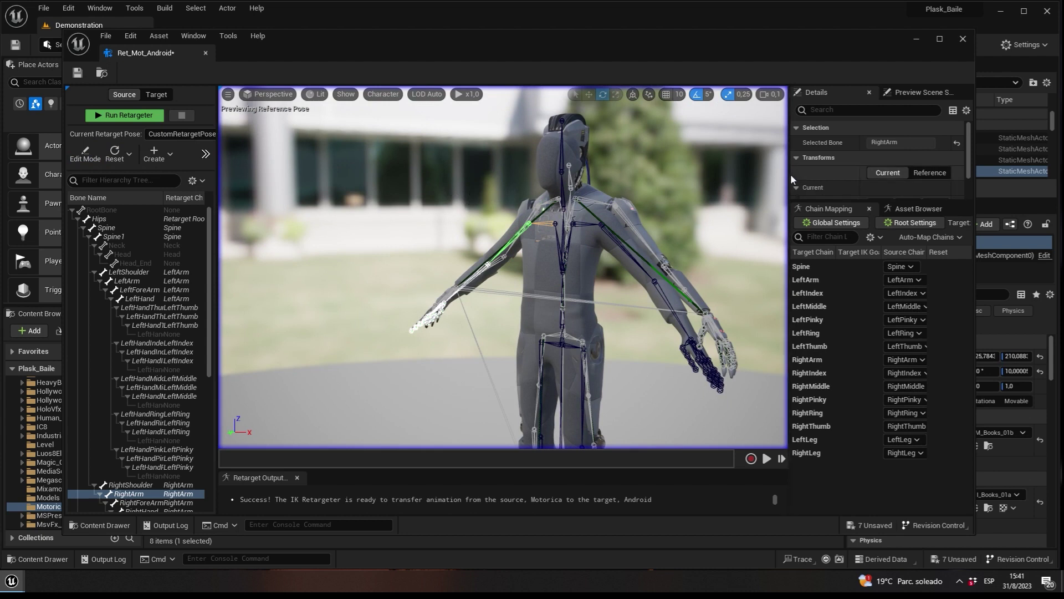
# Step: Set Target Mesh Offset X to about 141.25 so the robot stands beside the mannequin
pyautogui.moveTo(788, 175); pyautogui.dragTo(675, 176)
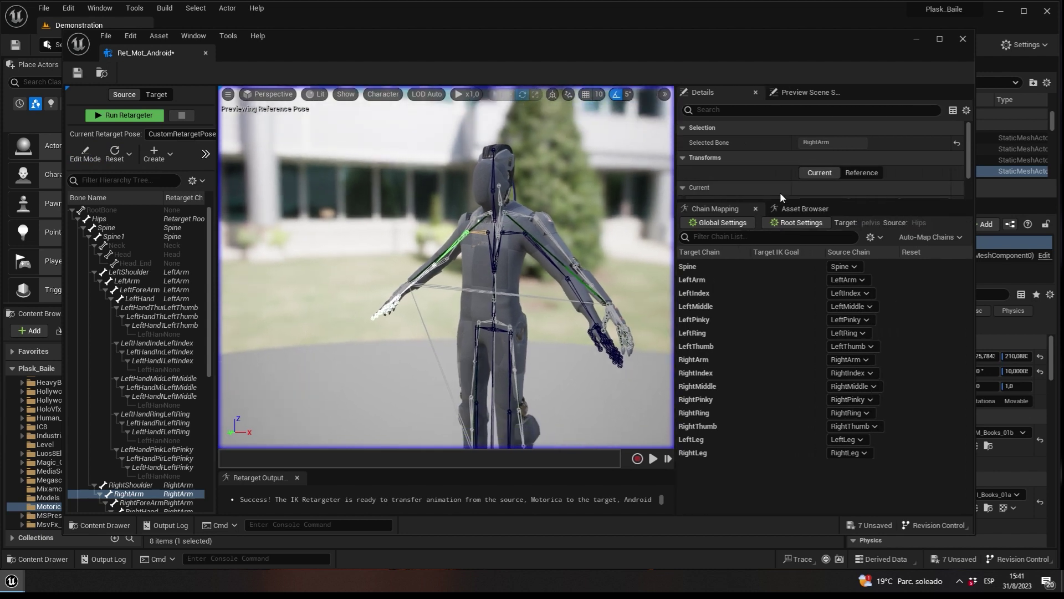
pyautogui.moveTo(829, 200); pyautogui.dragTo(826, 312)
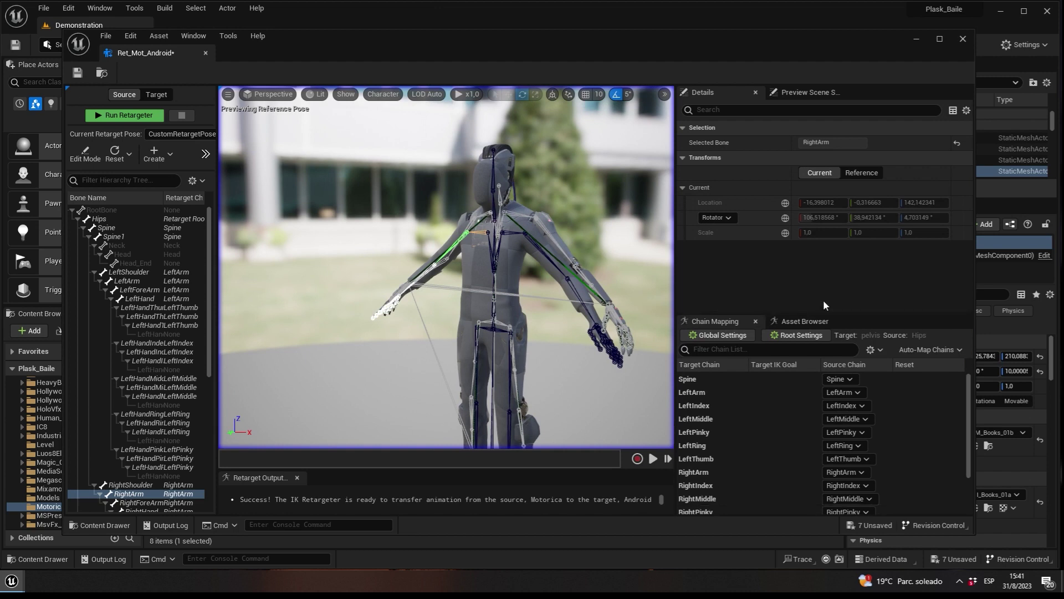
pyautogui.click(160, 94)
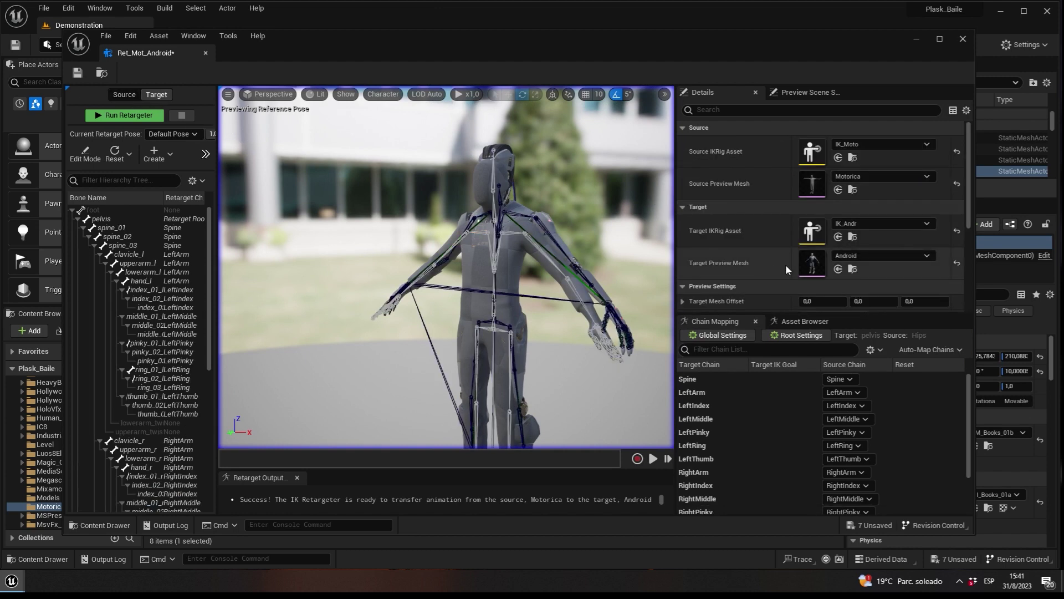
pyautogui.scroll(-1, 786, 264)
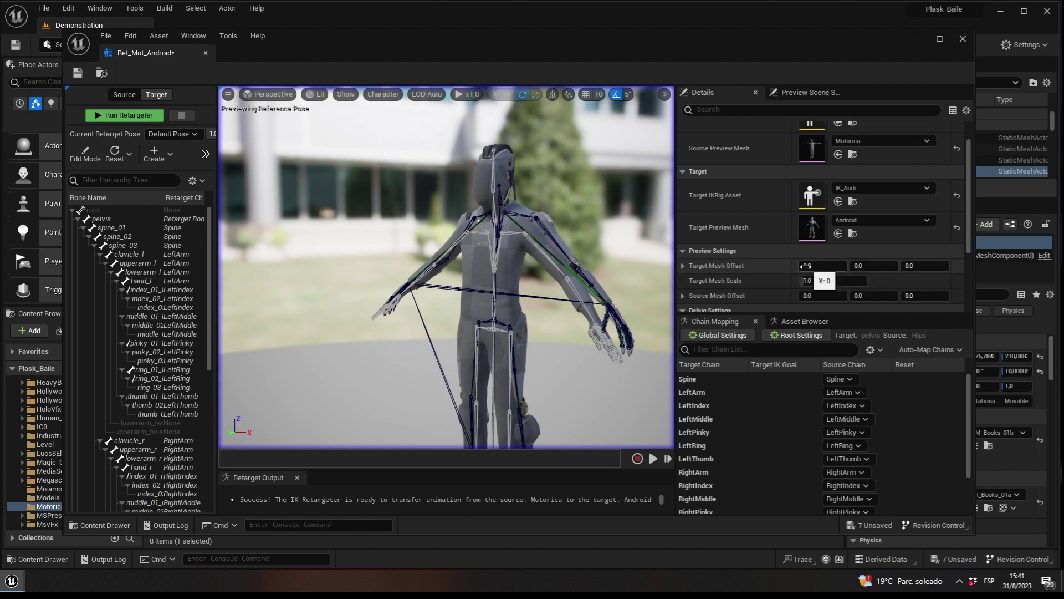
pyautogui.moveTo(823, 266); pyautogui.dragTo(865, 265)
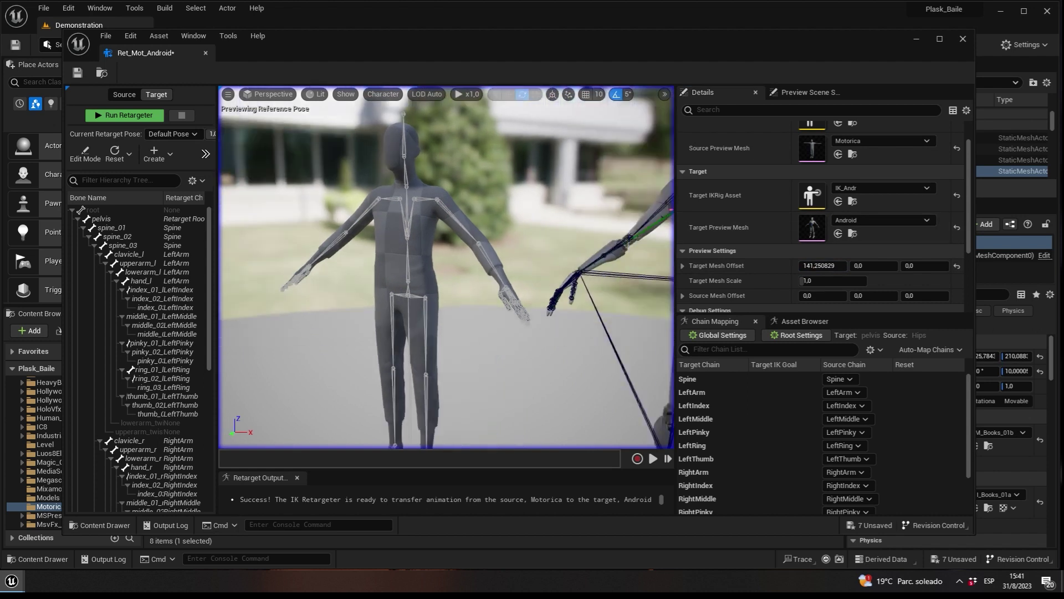
pyautogui.press('f')
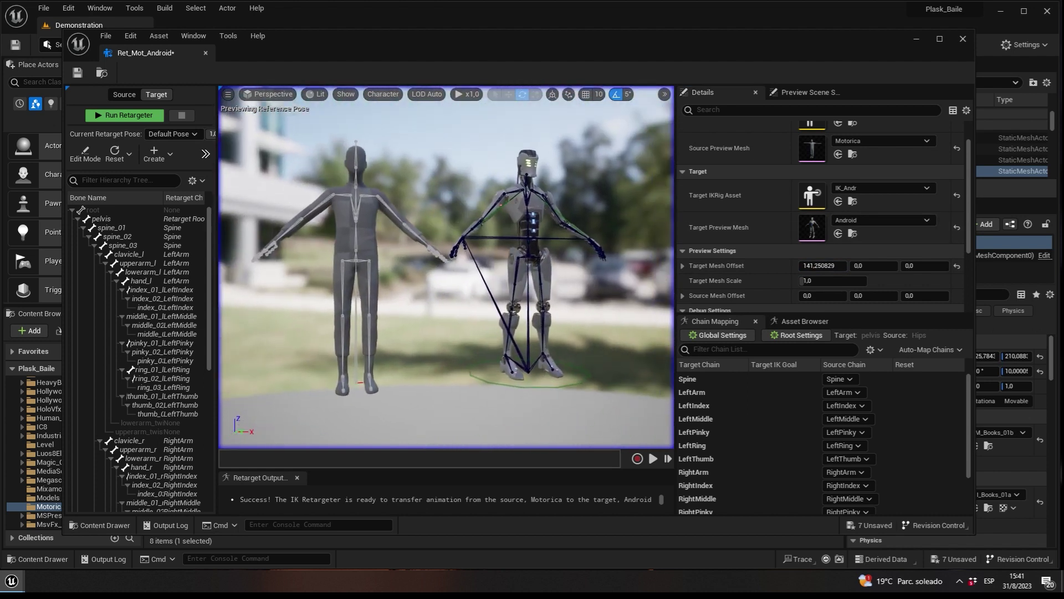
pyautogui.moveTo(447, 193); pyautogui.dragTo(448, 193)
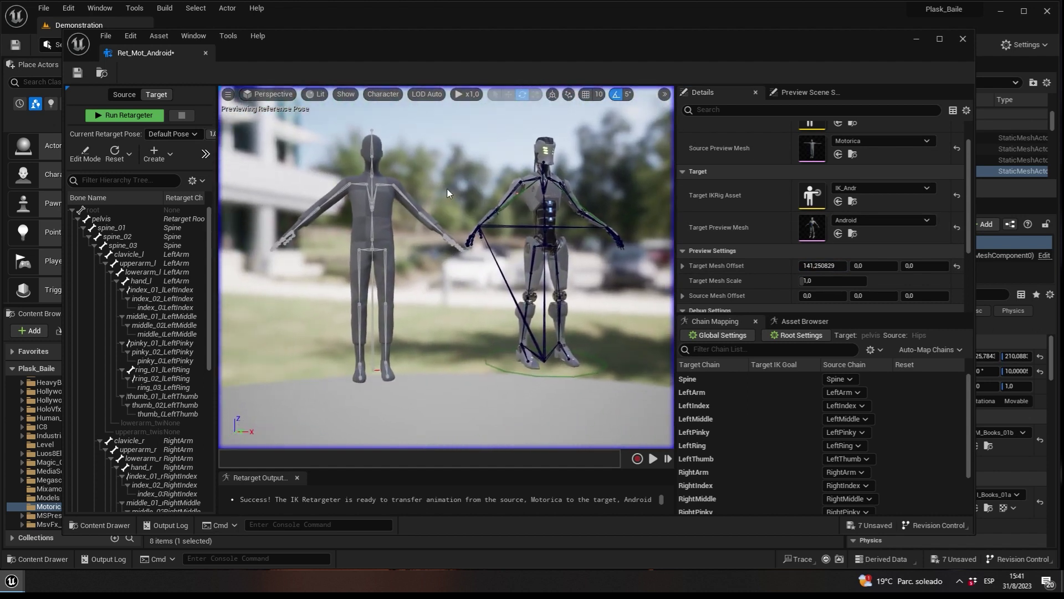
# Step: Play styleloco_superman_2023-08-31_15_23_05 from the Asset Browser, pause near frame 65, and inspect both characters
pyautogui.click(801, 324)
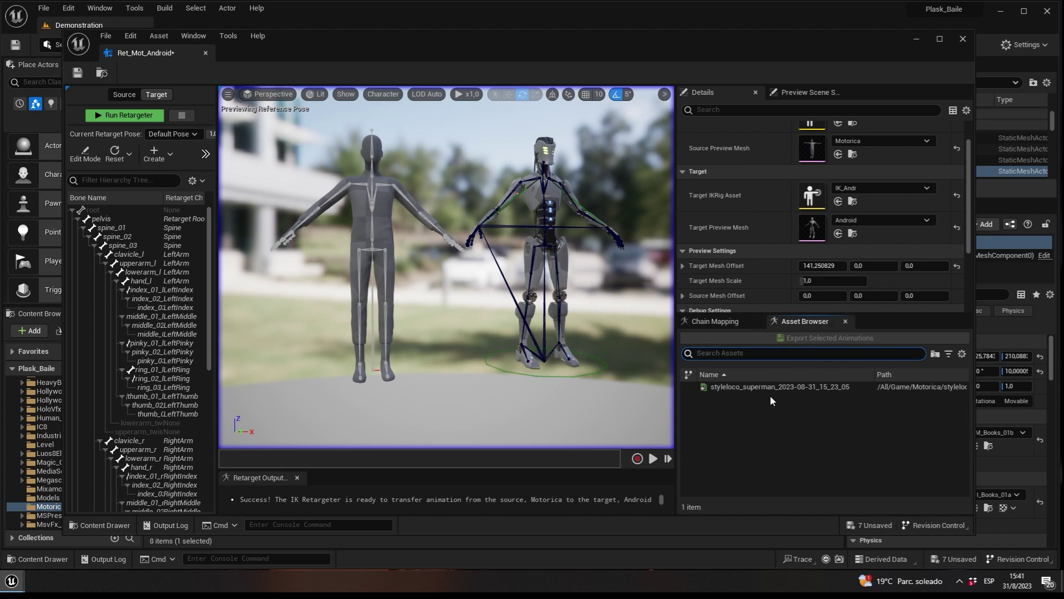
pyautogui.click(774, 386)
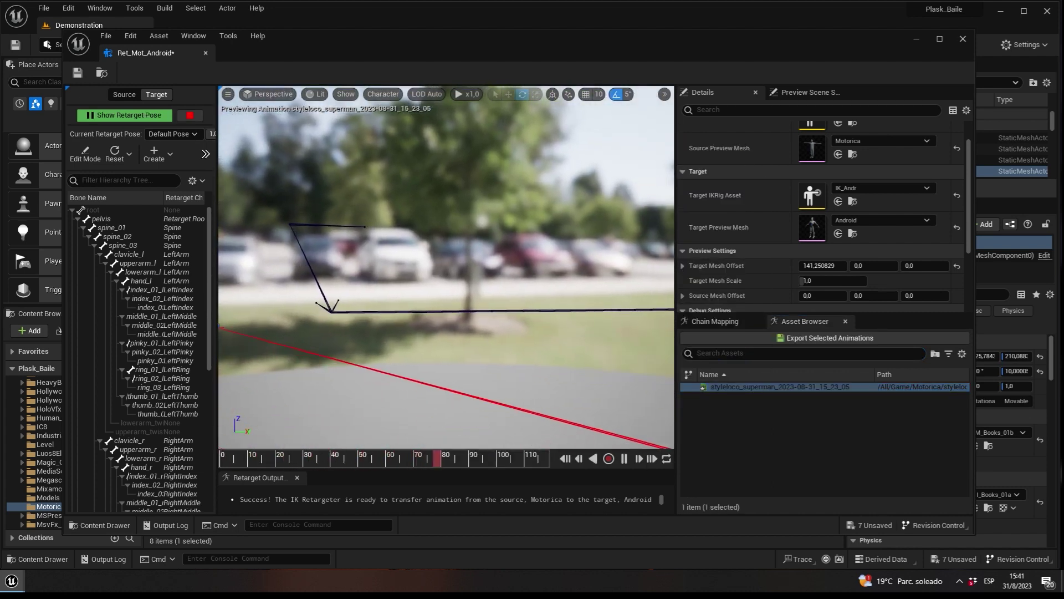
pyautogui.click(275, 458)
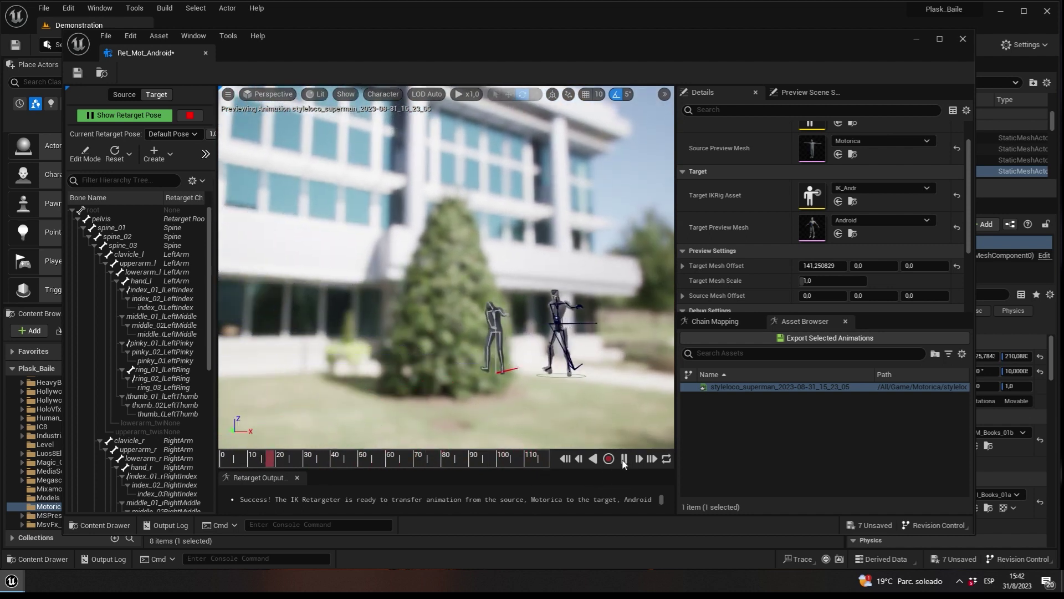
pyautogui.click(623, 460)
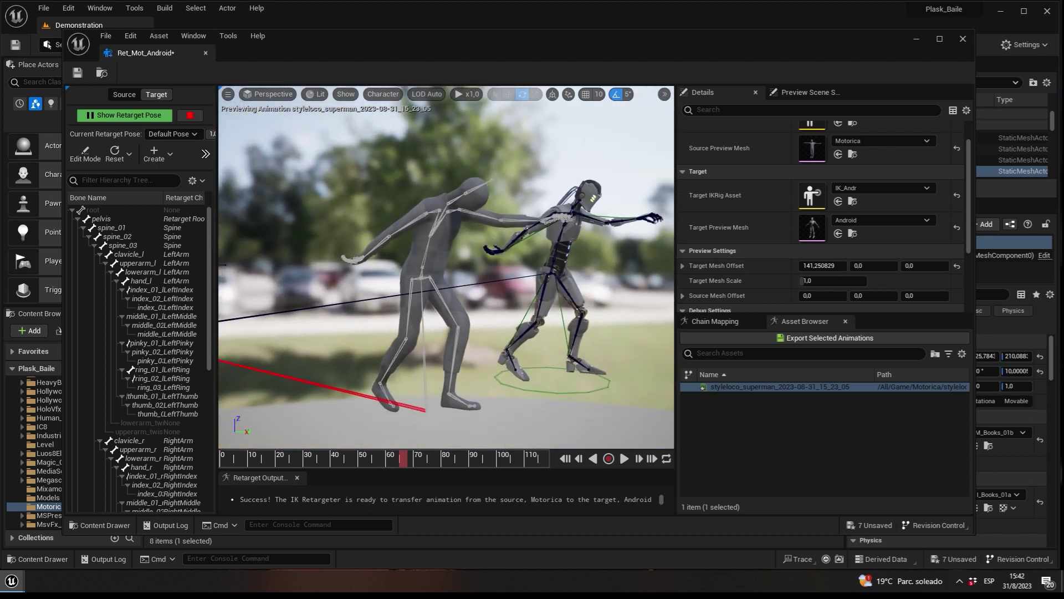
pyautogui.moveTo(380, 359); pyautogui.dragTo(381, 359)
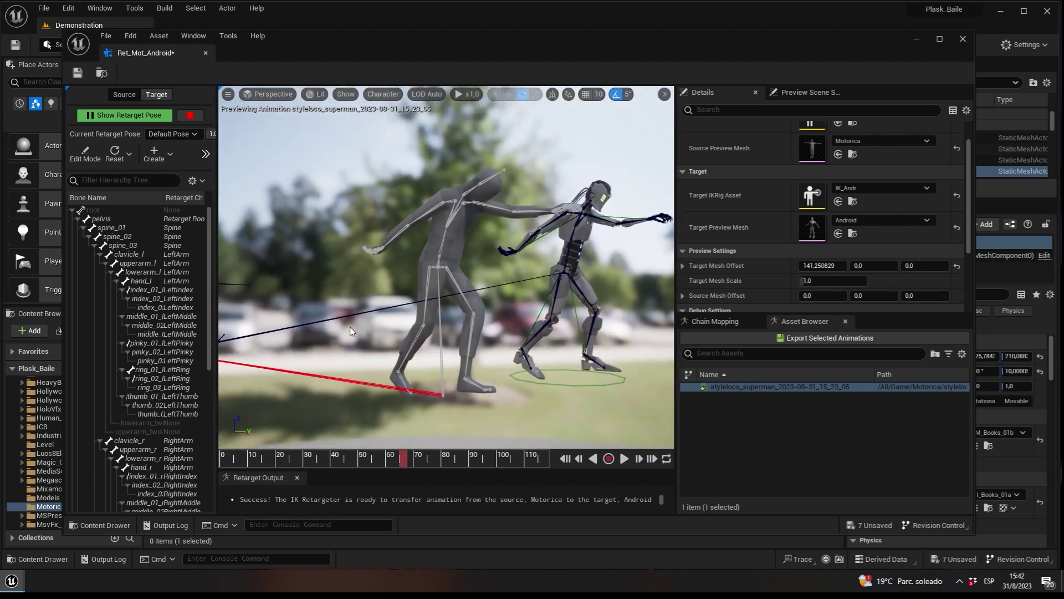
pyautogui.moveTo(450, 328); pyautogui.dragTo(450, 328)
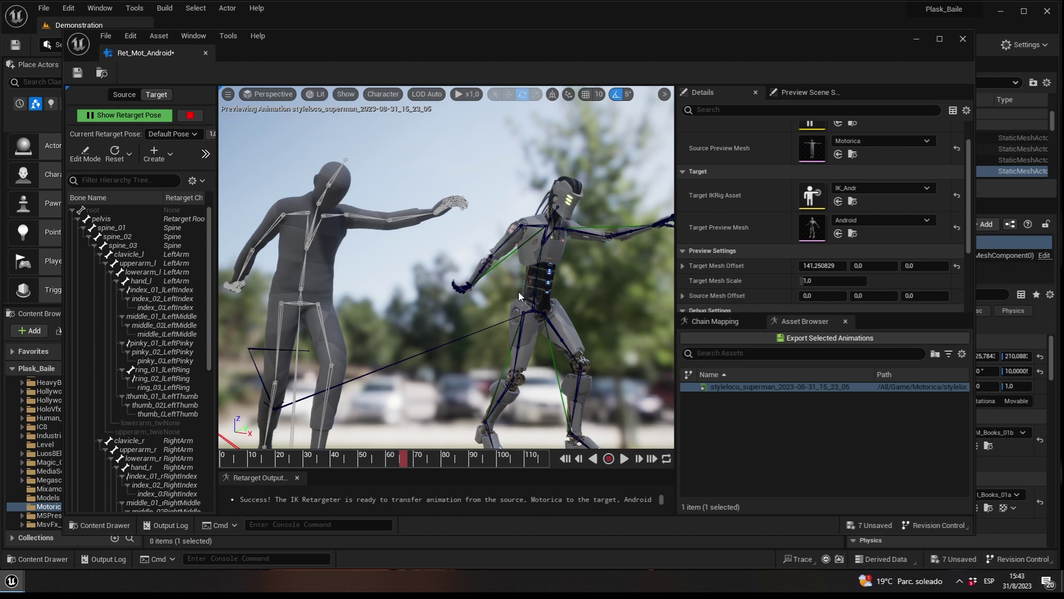
pyautogui.moveTo(530, 296)
pyautogui.mouseDown()
pyautogui.moveTo(530, 327)
pyautogui.moveTo(521, 300)
pyautogui.moveTo(453, 303)
pyautogui.mouseUp()
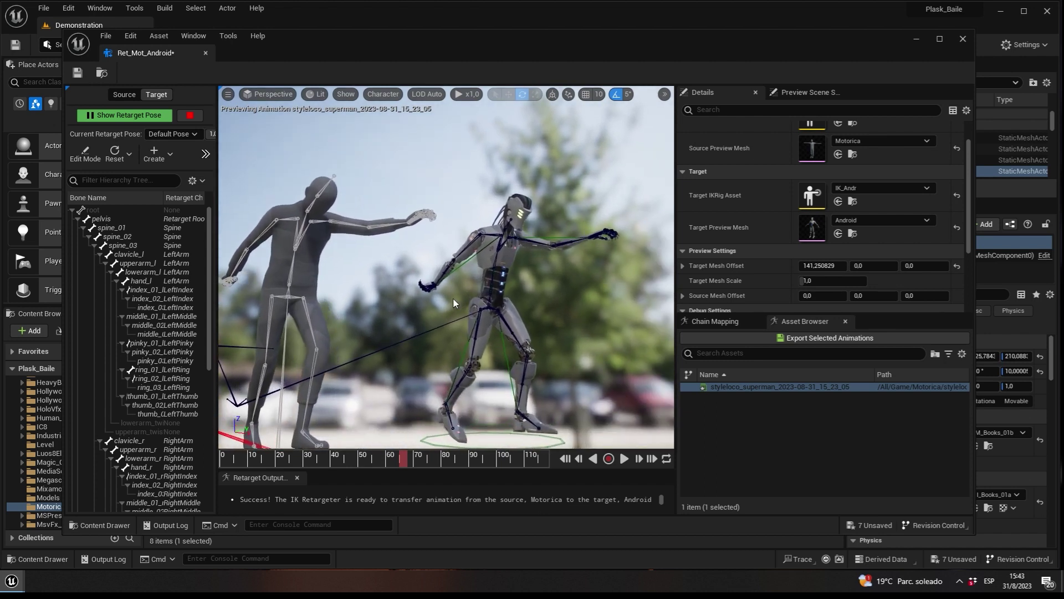